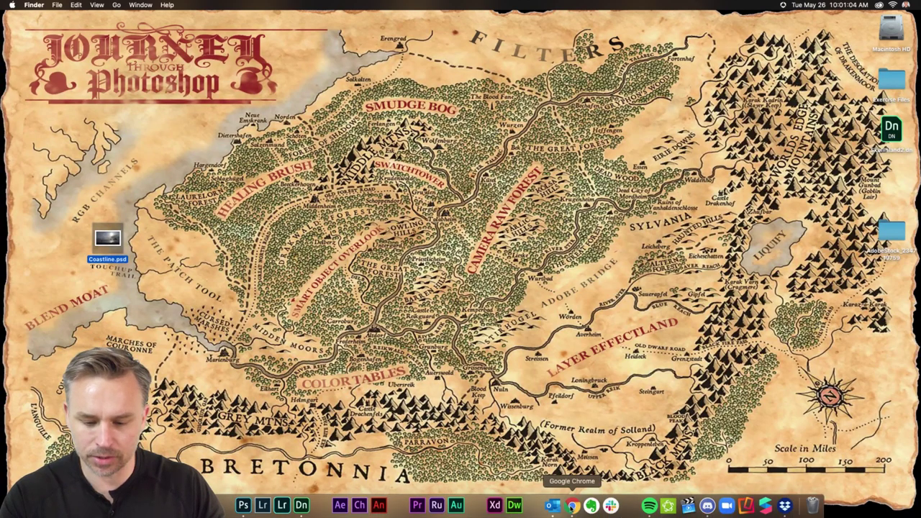
# Step: Bring Chrome forward on the Behance tab and scroll to the May 26 Touch Ups challenge card
pyautogui.click(569, 509)
pyautogui.click(308, 22)
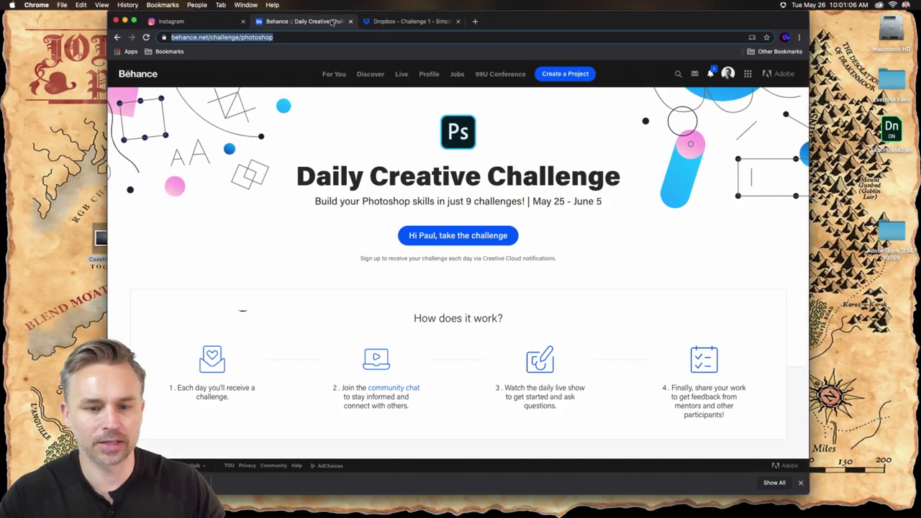
pyautogui.moveTo(553, 24); pyautogui.dragTo(697, 24)
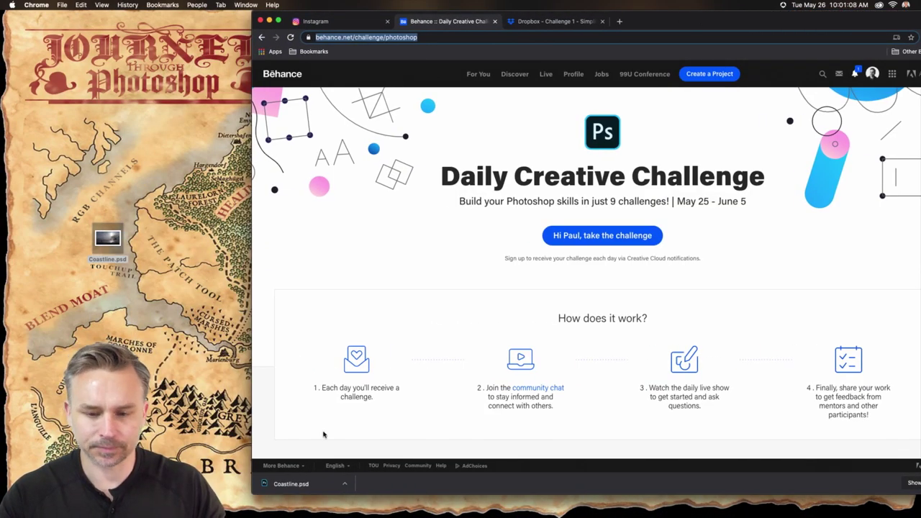
pyautogui.scroll(-3, 451, 325)
pyautogui.scroll(-6, 451, 324)
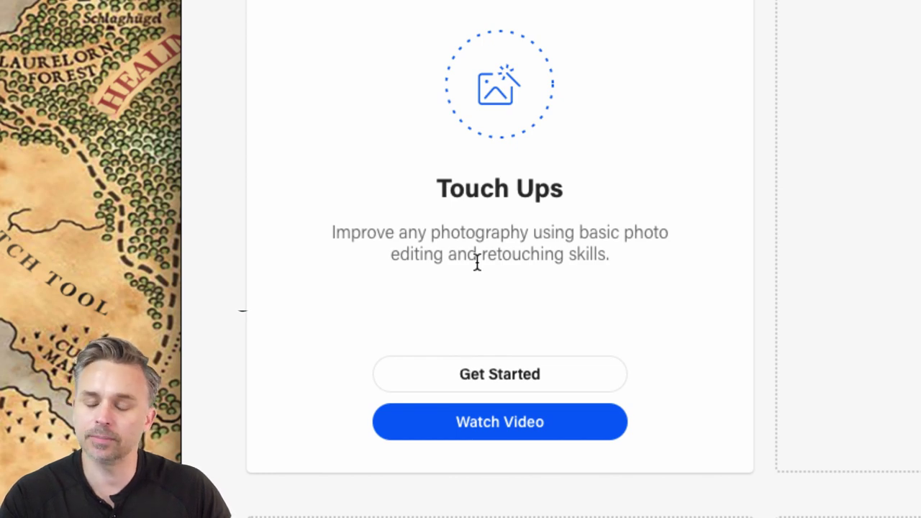
# Step: Start the Touch Ups challenge to get its Dropbox files, minimize Chrome, and move Coastline.psd up
pyautogui.click(445, 387)
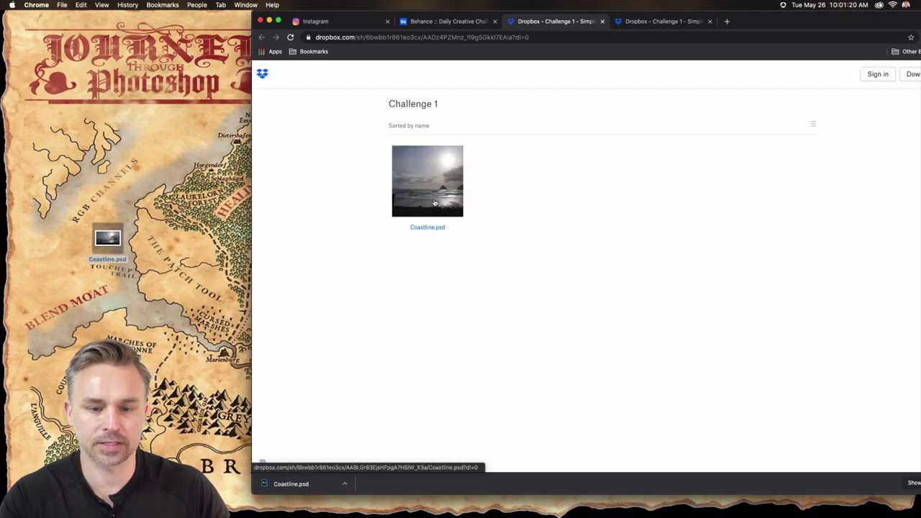
pyautogui.click(269, 21)
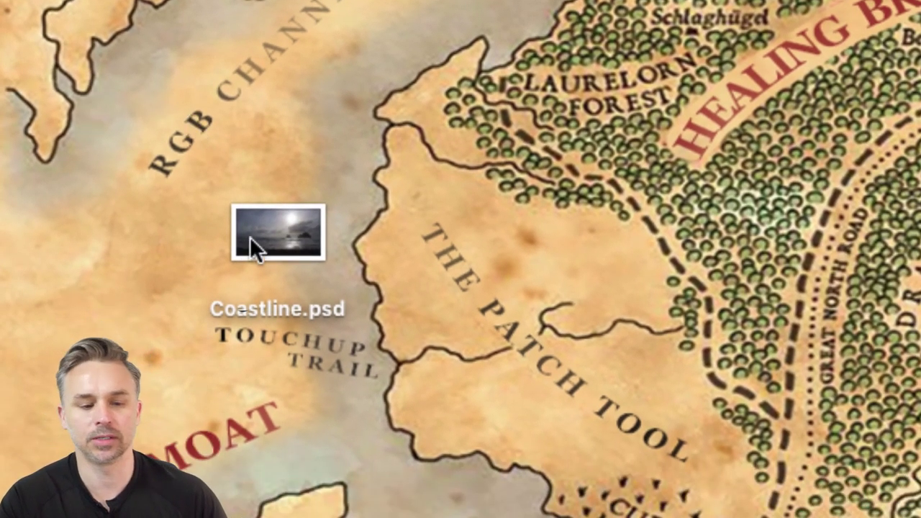
pyautogui.moveTo(250, 237); pyautogui.dragTo(257, 181)
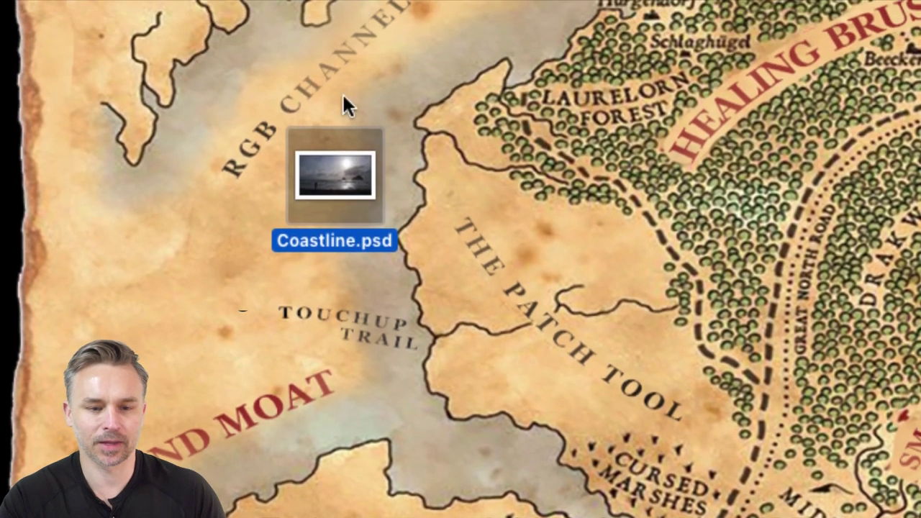
# Step: Open Coastline.psd in Photoshop and fit the beach photo to the window
pyautogui.doubleClick(322, 168)
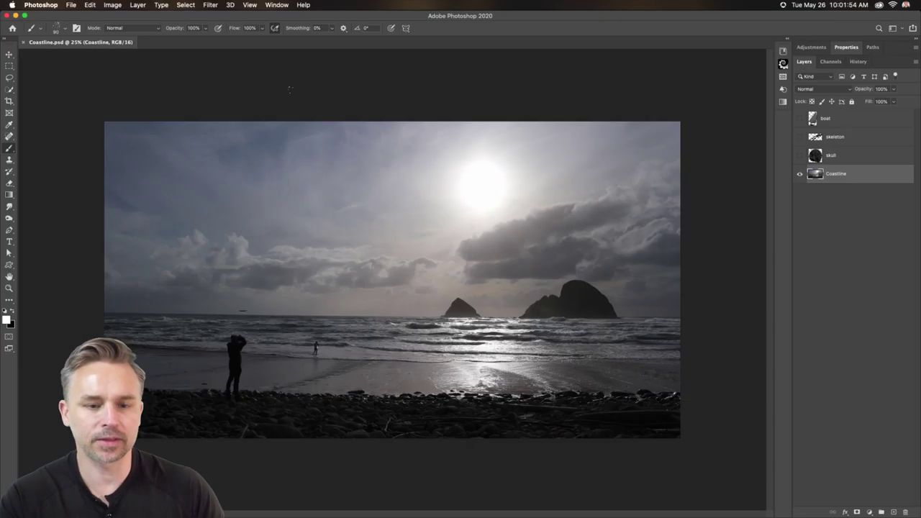
pyautogui.press('super+0')
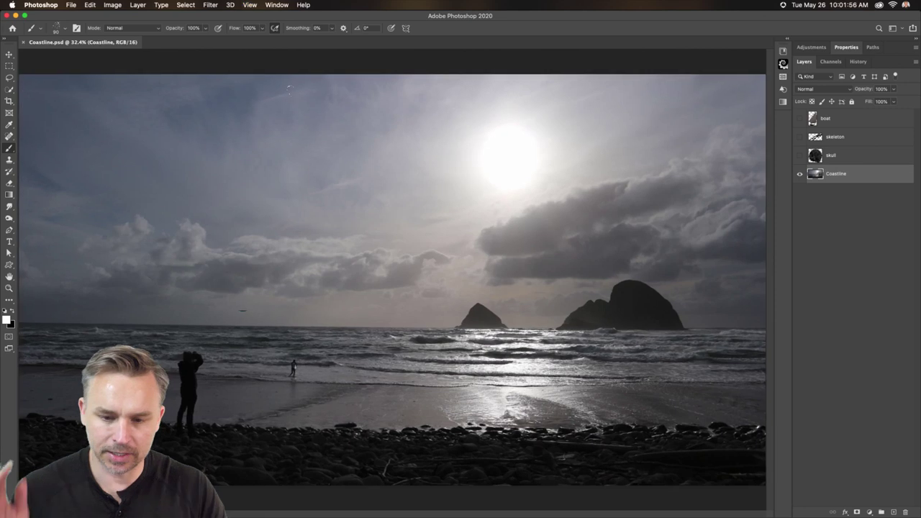
pyautogui.press('m')
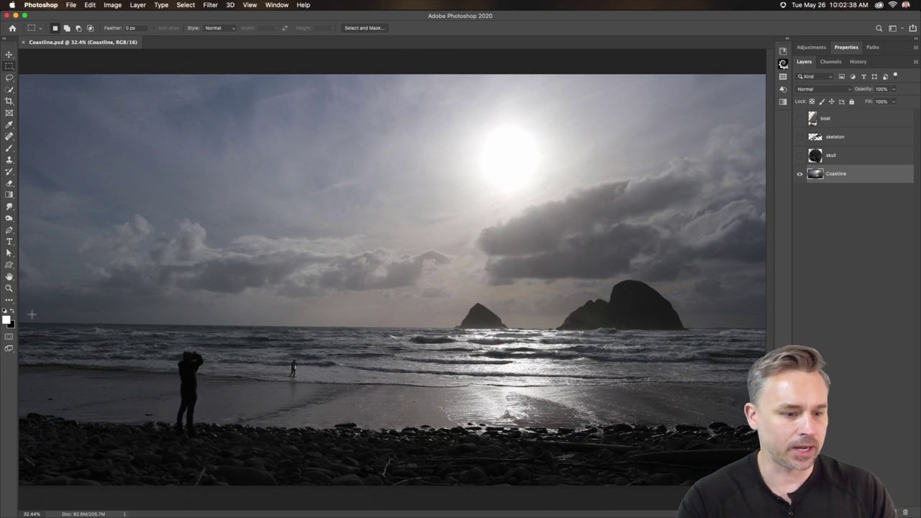
pyautogui.press('super+minus')
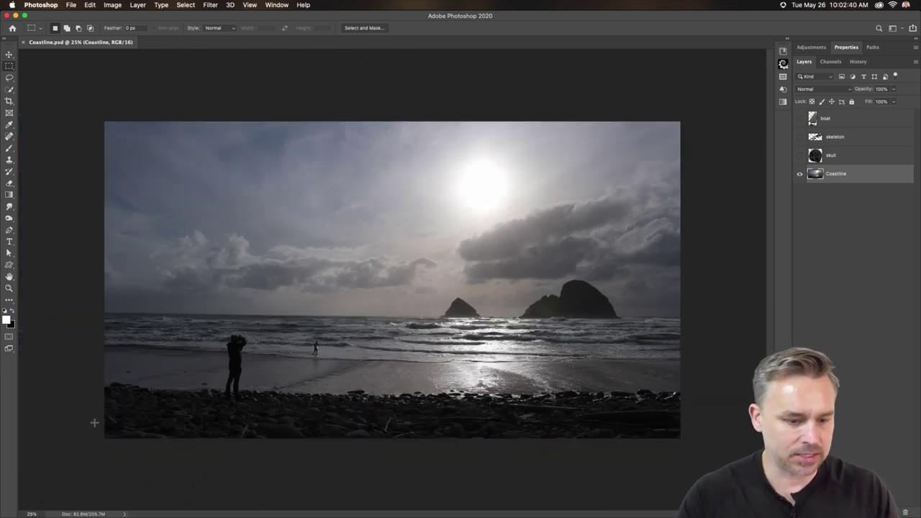
pyautogui.moveTo(94, 423); pyautogui.dragTo(814, 312)
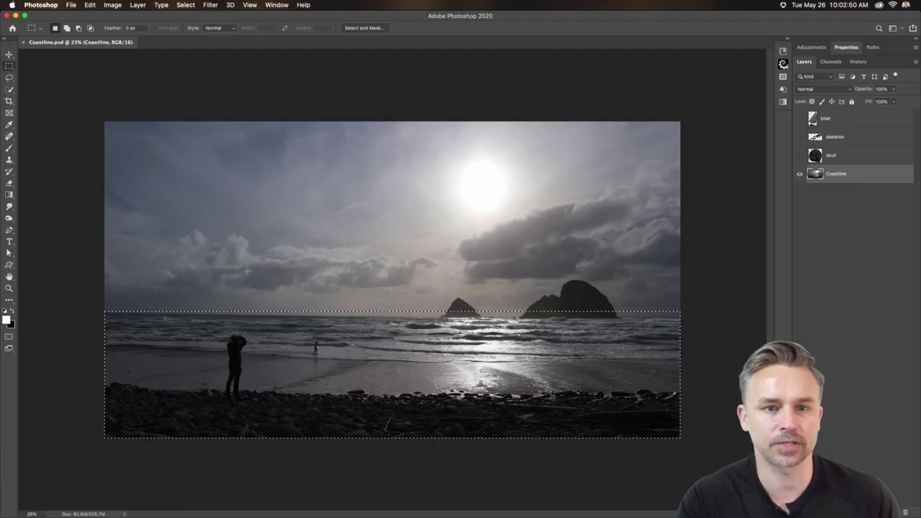
pyautogui.press('super+d')
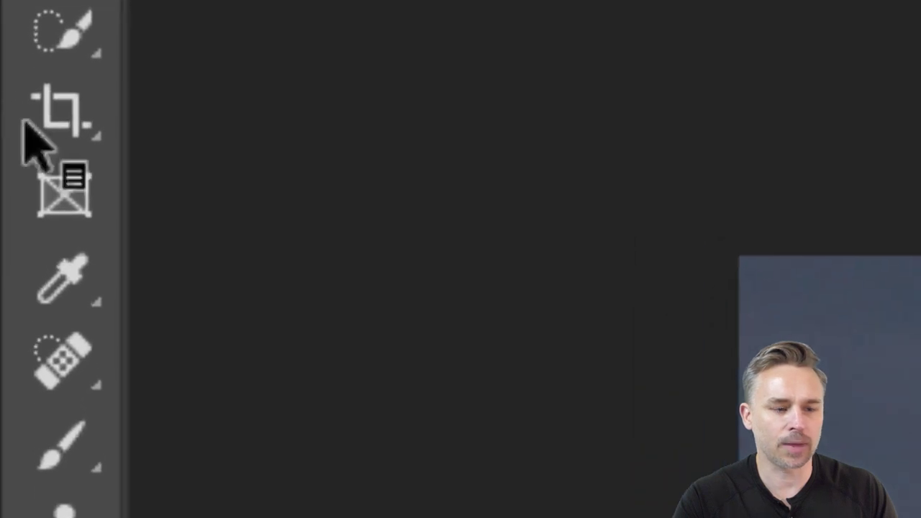
# Step: Start a crop with Content-Aware off and straighten it along the sea horizon, about 1°
pyautogui.click(30, 119)
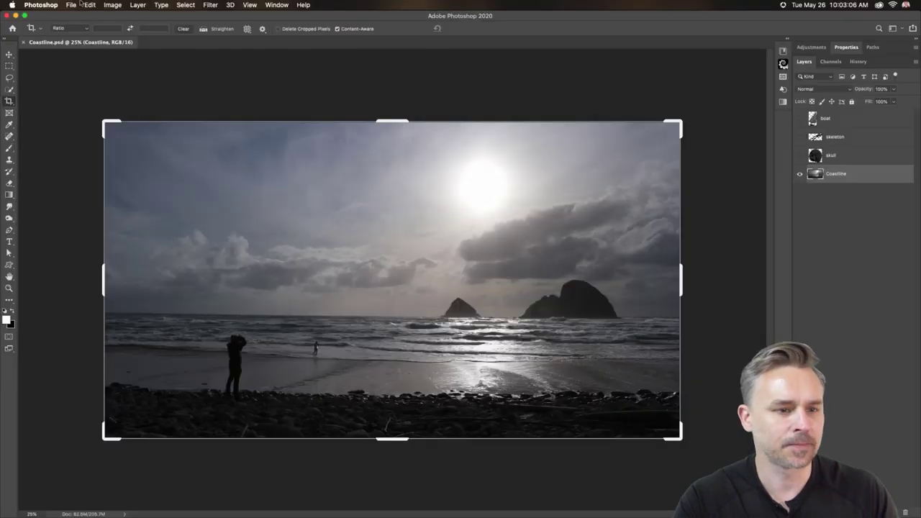
pyautogui.click(335, 29)
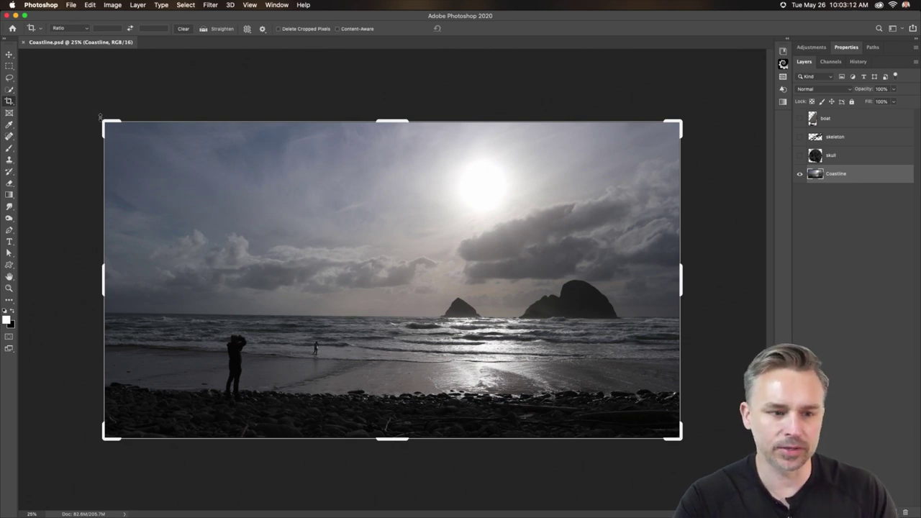
pyautogui.moveTo(102, 114)
pyautogui.mouseDown()
pyautogui.moveTo(108, 96)
pyautogui.moveTo(105, 112)
pyautogui.mouseUp()
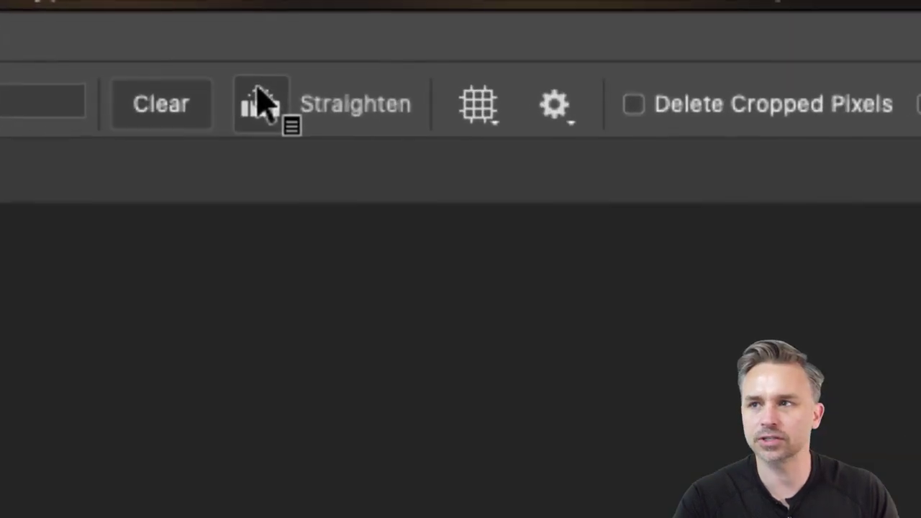
pyautogui.click(260, 99)
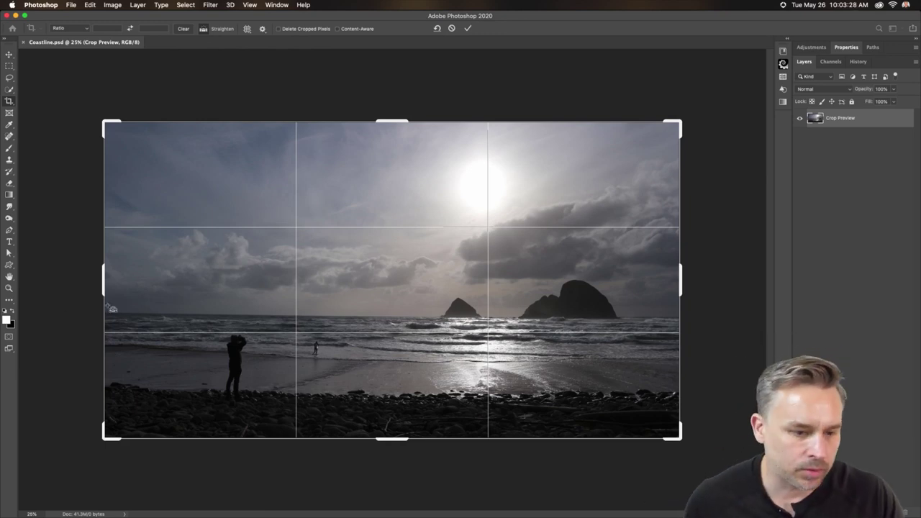
pyautogui.moveTo(106, 313); pyautogui.dragTo(689, 323)
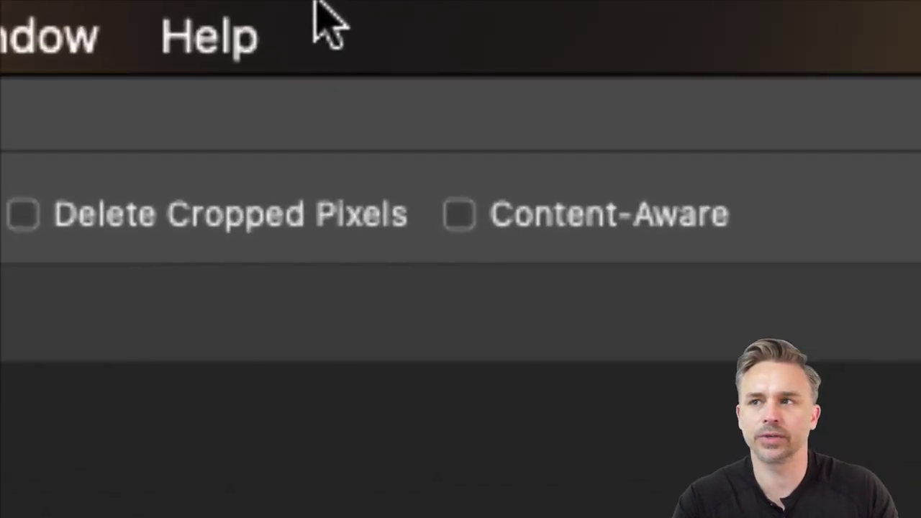
# Step: Toggle Content-Aware crop filling on and off, leaving it off
pyautogui.click(460, 215)
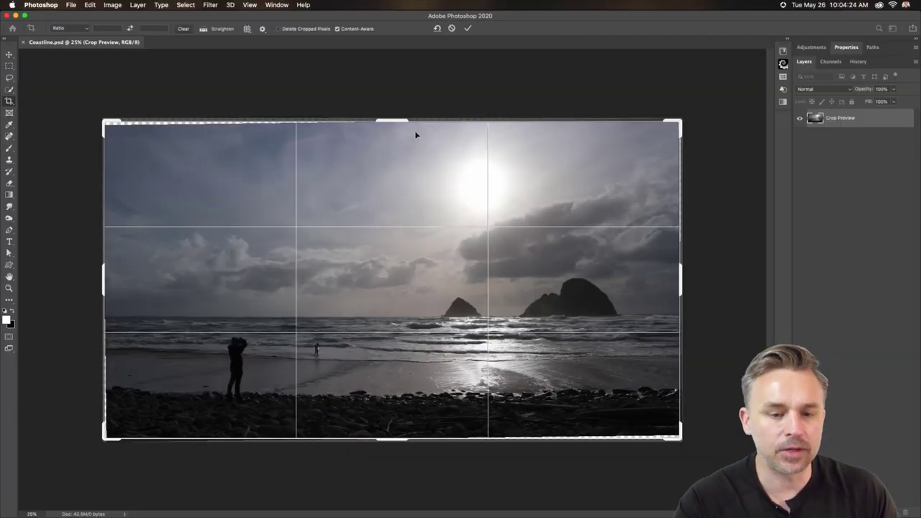
pyautogui.click(338, 29)
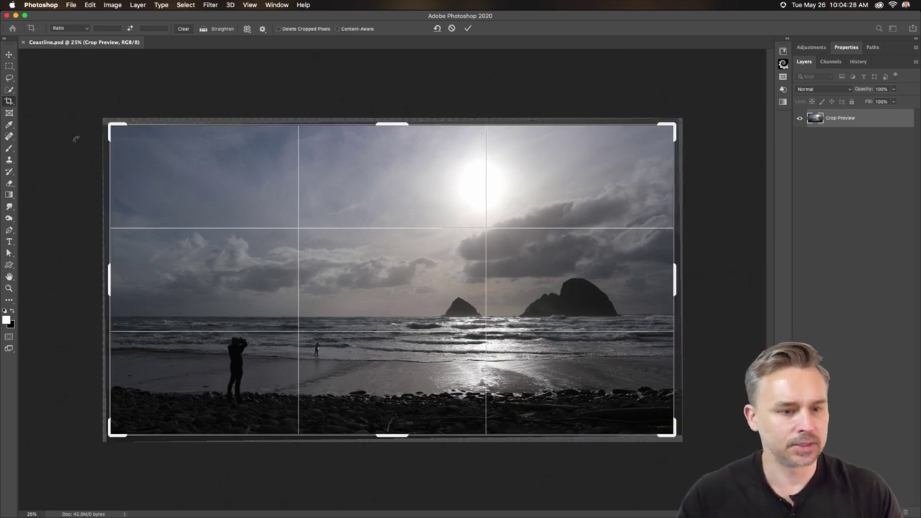
pyautogui.click(338, 29)
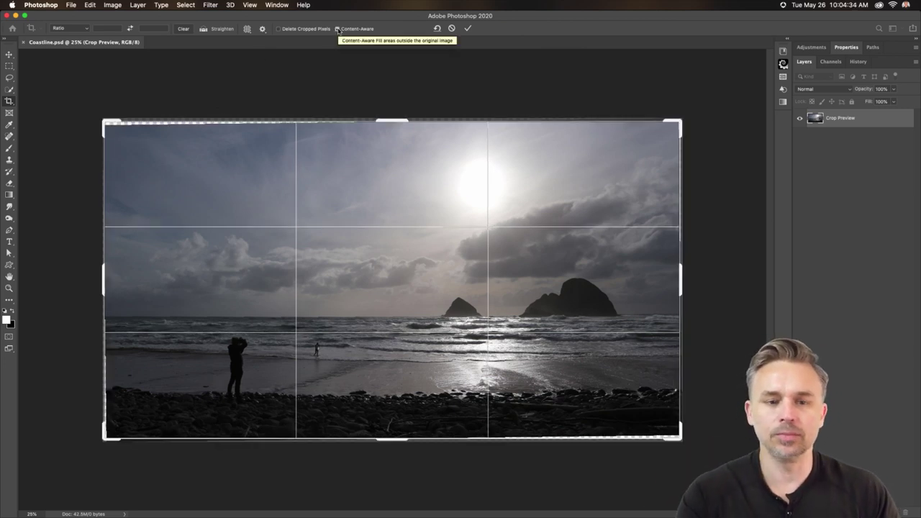
pyautogui.click(337, 29)
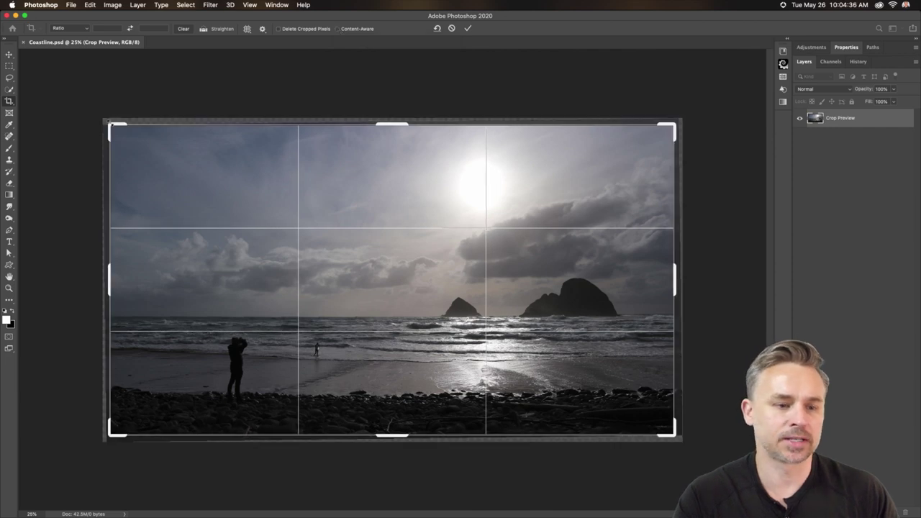
# Step: Extend the crop outward, straighten the horizon by -0.5°, and commit the crop
pyautogui.moveTo(111, 126); pyautogui.dragTo(106, 124)
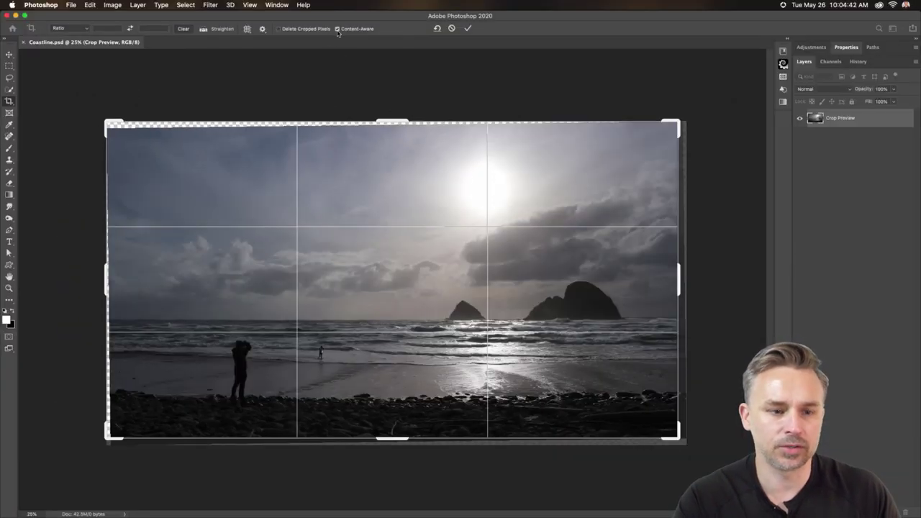
pyautogui.click(203, 29)
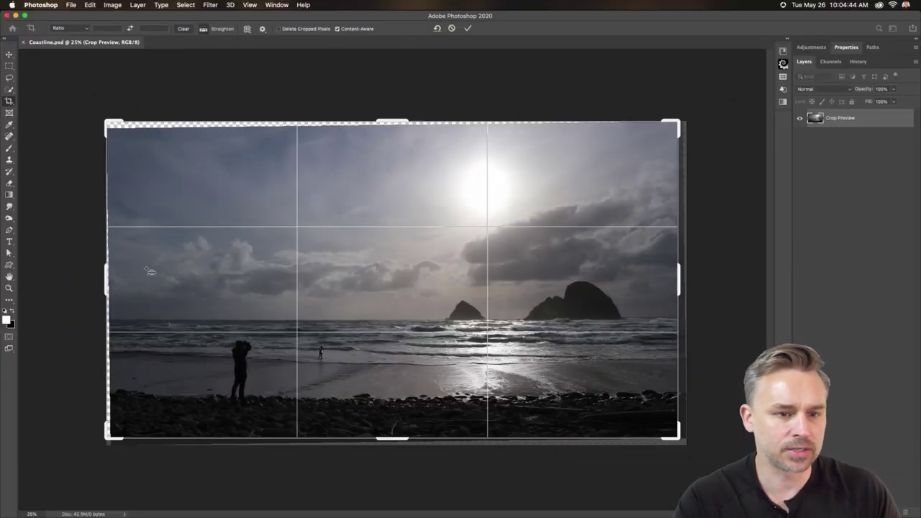
pyautogui.moveTo(111, 319); pyautogui.dragTo(702, 310)
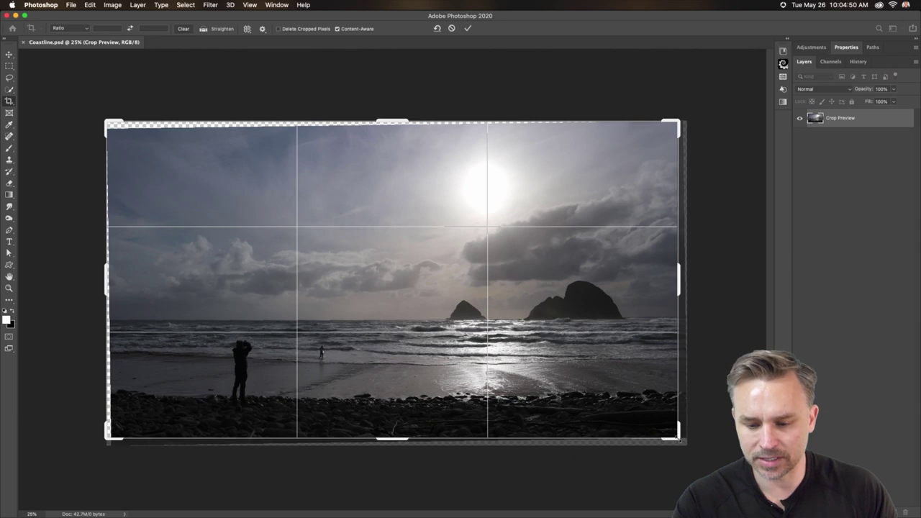
pyautogui.moveTo(680, 439); pyautogui.dragTo(687, 444)
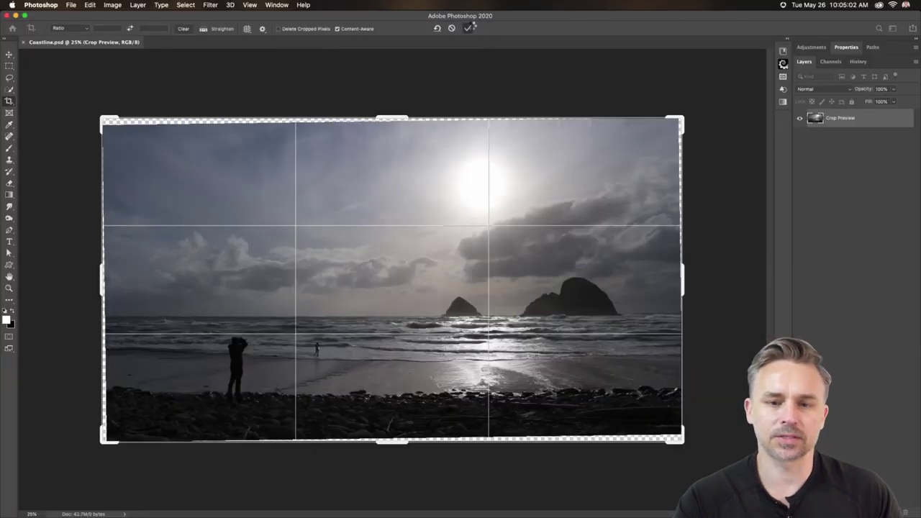
pyautogui.click(469, 28)
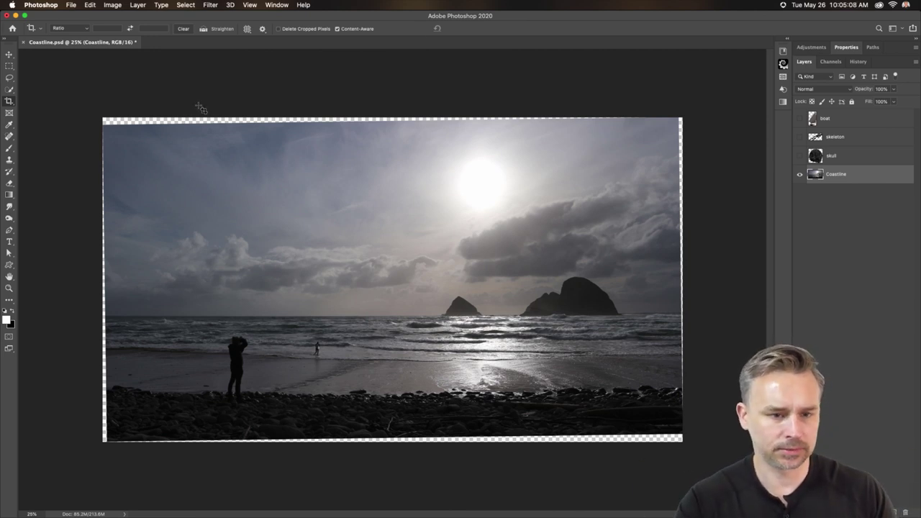
pyautogui.click(8, 55)
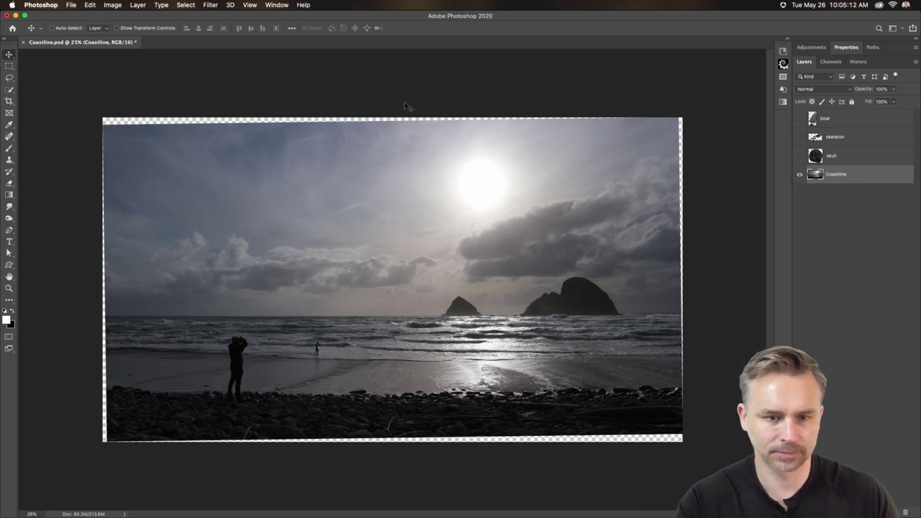
# Step: Recrop with Content-Aware, straightening along the horizon so the transparent edge slivers fill in
pyautogui.click(8, 101)
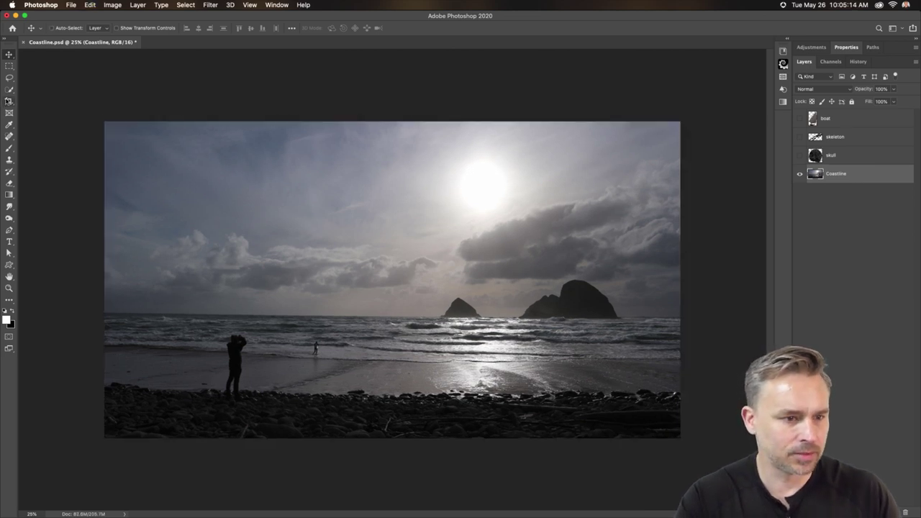
pyautogui.click(204, 29)
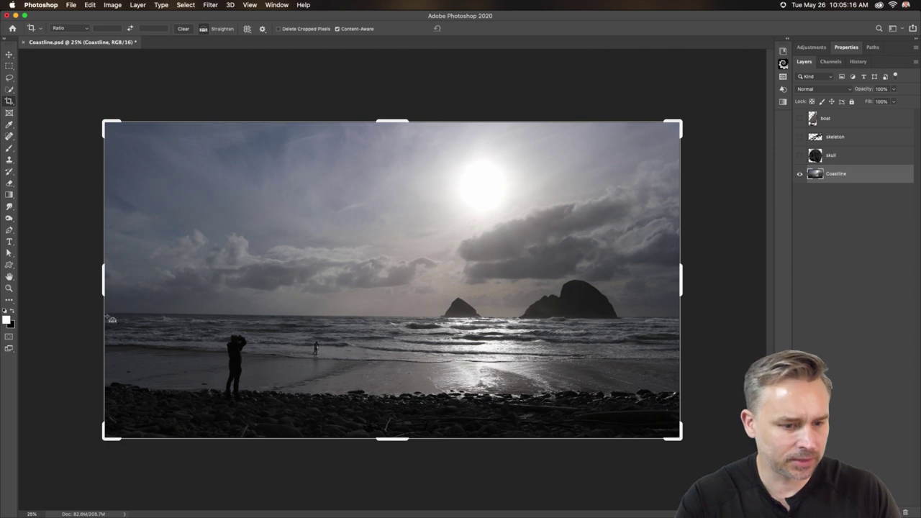
pyautogui.moveTo(110, 316); pyautogui.dragTo(691, 319)
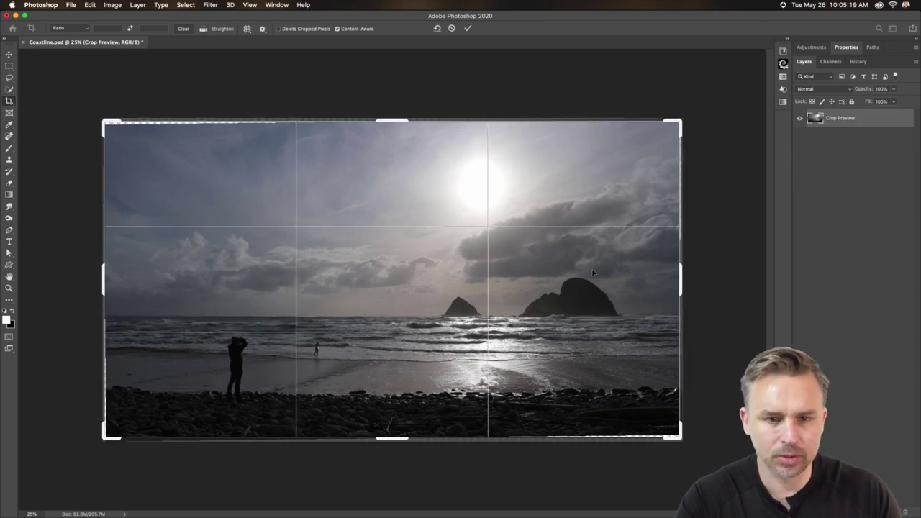
pyautogui.click(467, 29)
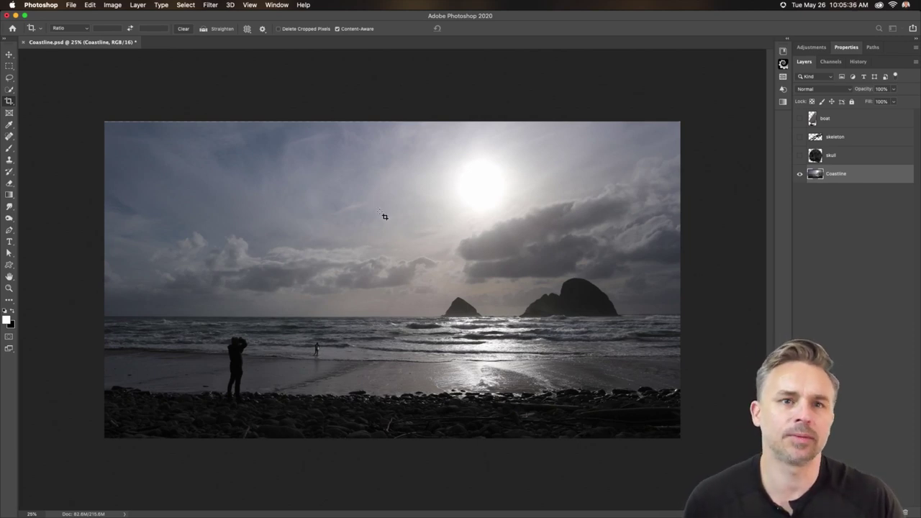
pyautogui.press('l')
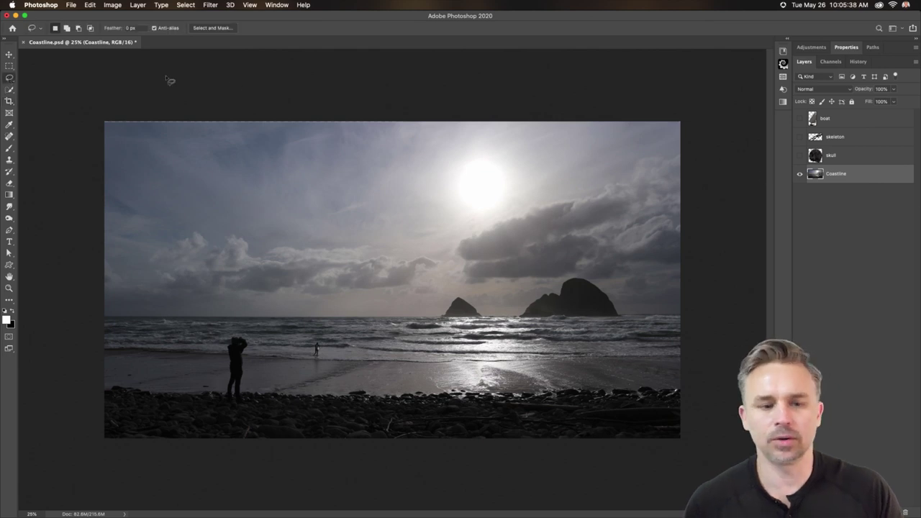
pyautogui.click(112, 5)
pyautogui.moveTo(110, 31)
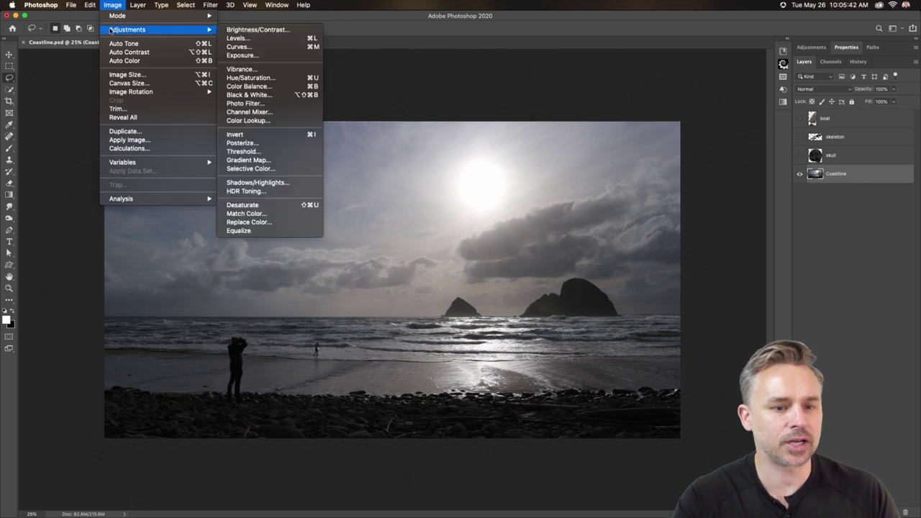
pyautogui.click(272, 31)
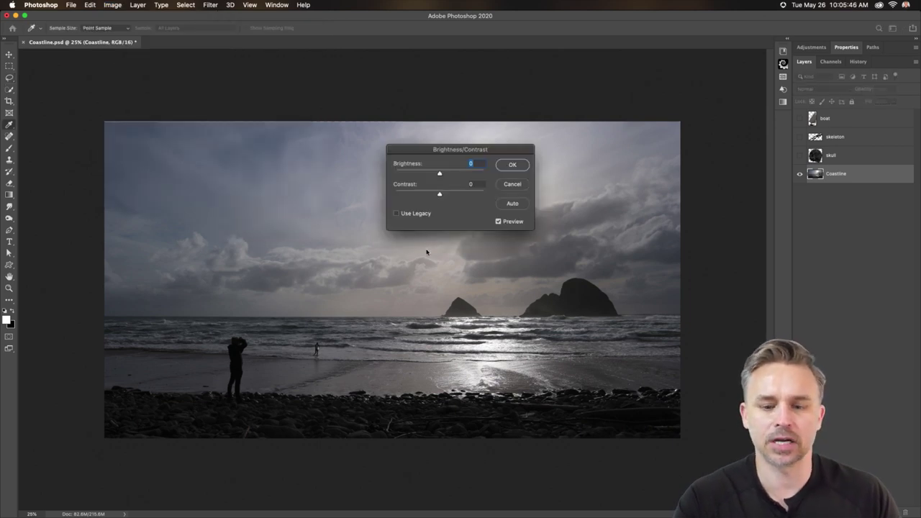
pyautogui.moveTo(464, 193); pyautogui.dragTo(468, 173)
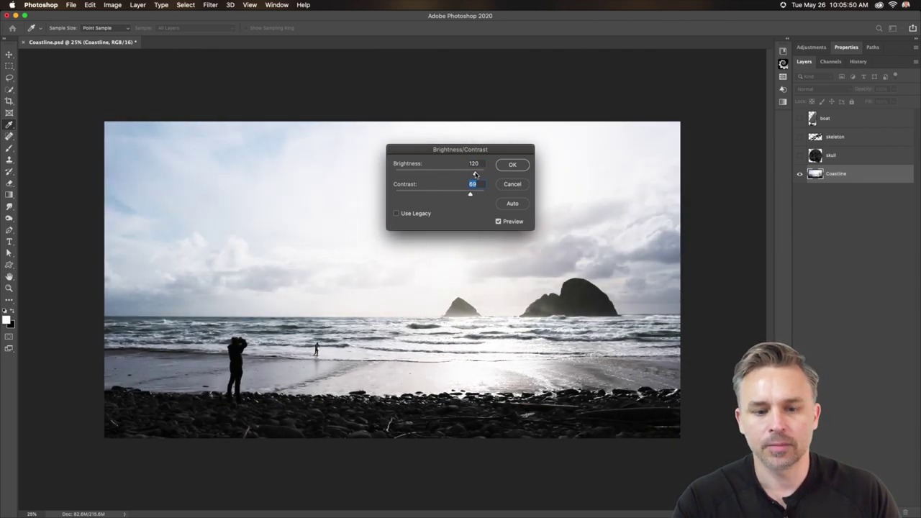
pyautogui.press('Return')
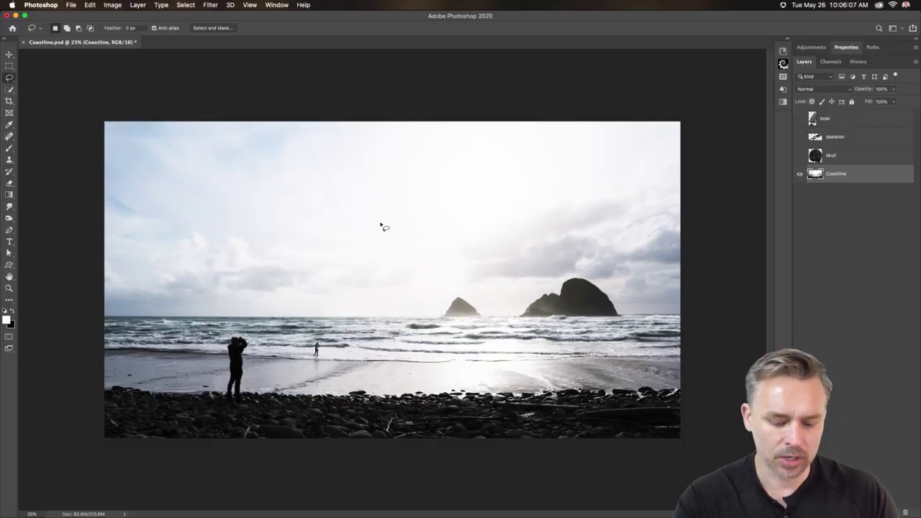
pyautogui.press('super+z')
pyautogui.click(112, 5)
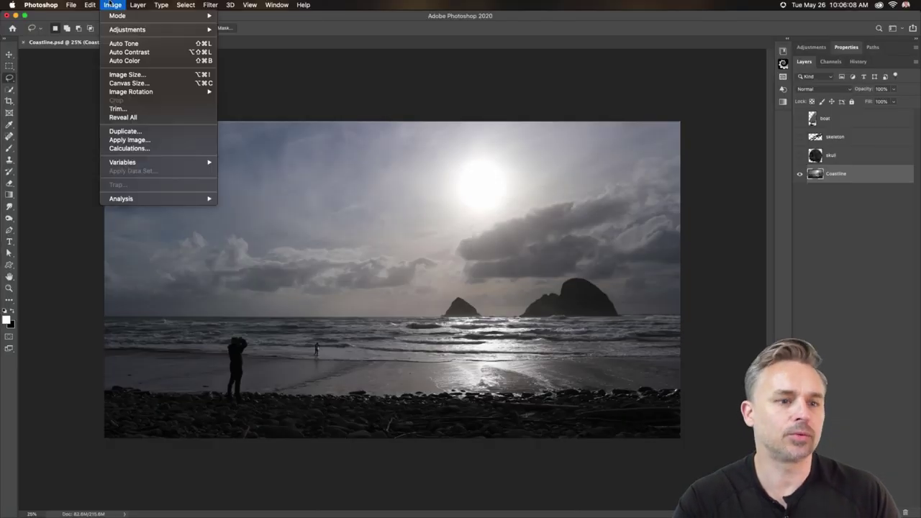
pyautogui.moveTo(114, 30)
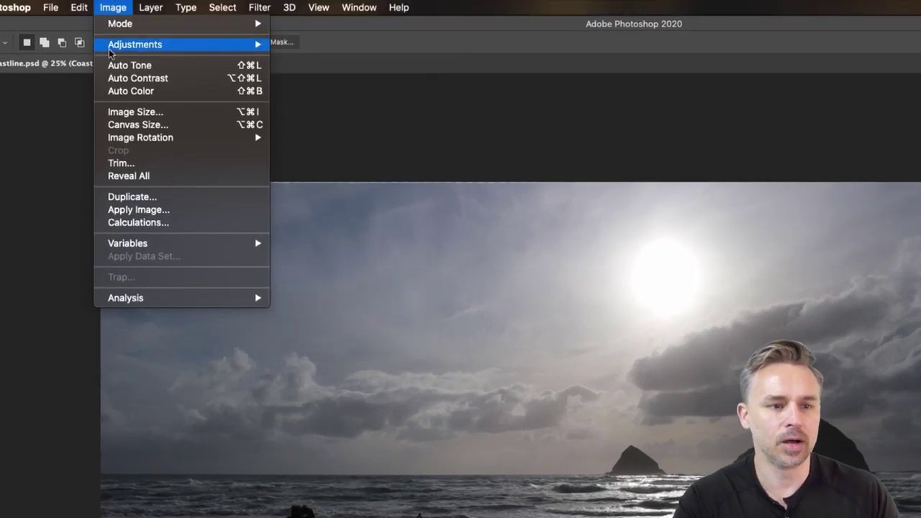
pyautogui.moveTo(111, 31)
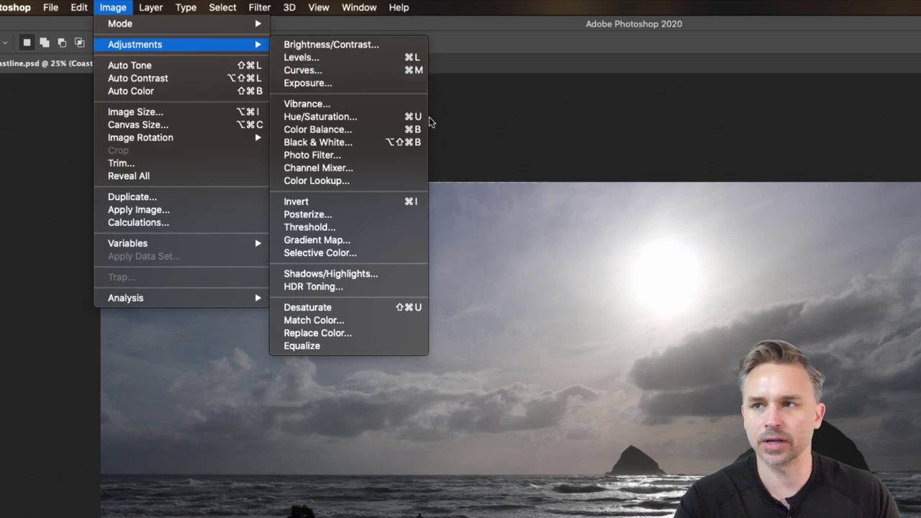
pyautogui.press('Escape')
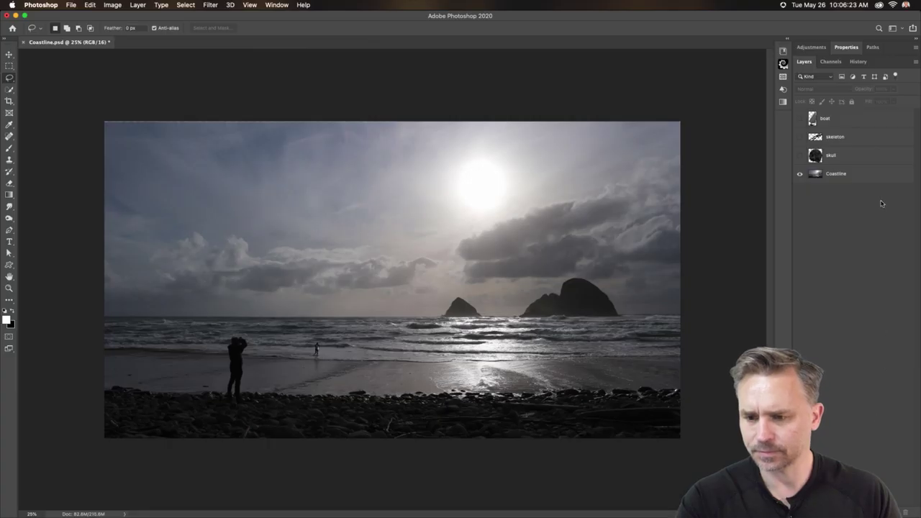
pyautogui.click(873, 176)
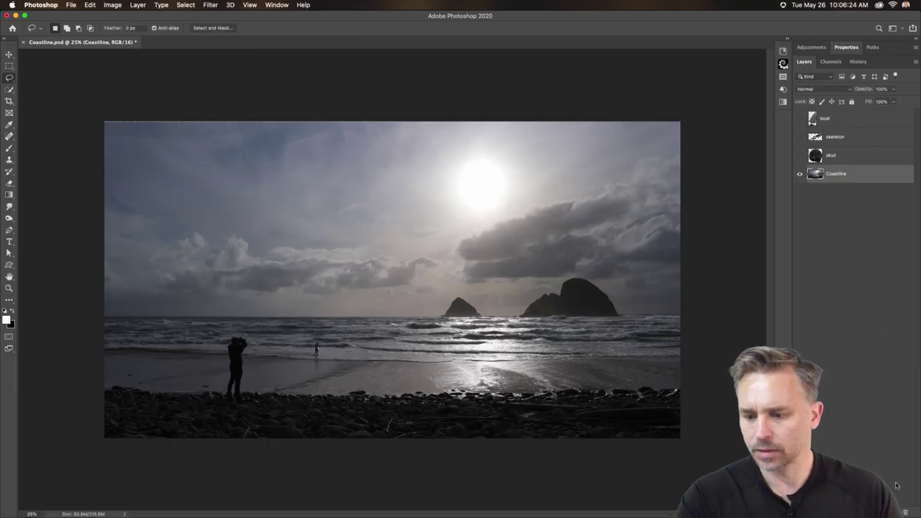
pyautogui.click(873, 513)
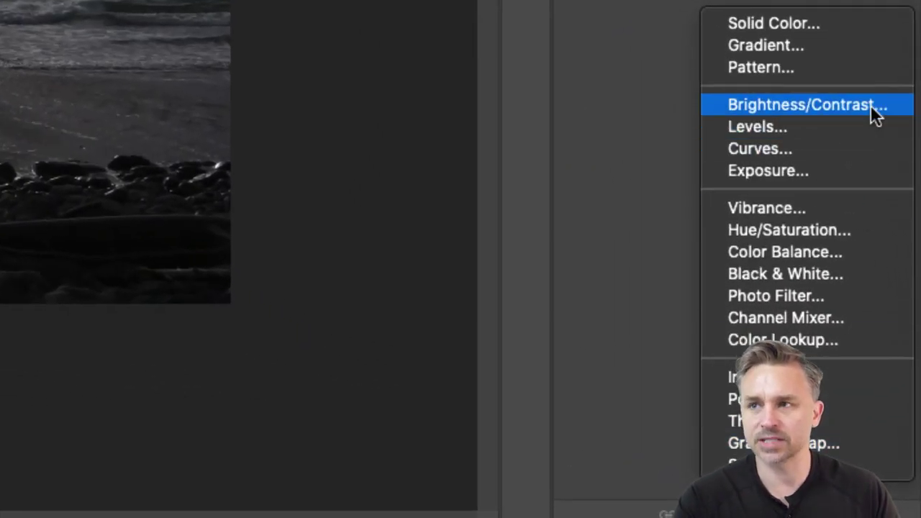
# Step: Add a Brightness/Contrast adjustment layer at brightness 84 and toggle it to compare
pyautogui.click(871, 106)
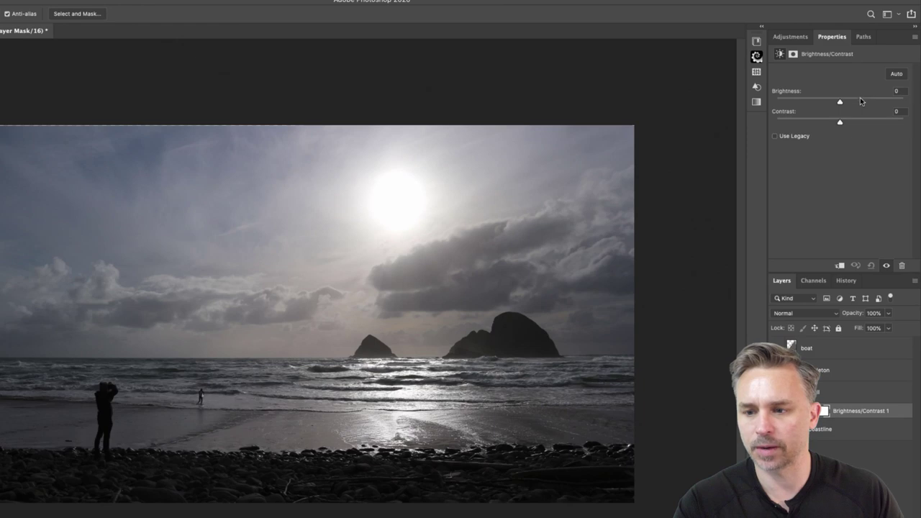
pyautogui.moveTo(841, 101); pyautogui.dragTo(877, 102)
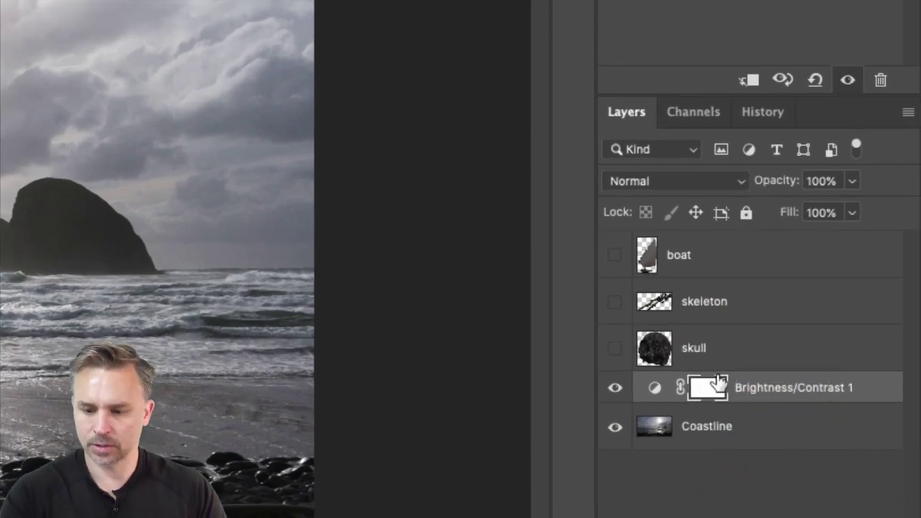
pyautogui.click(762, 391)
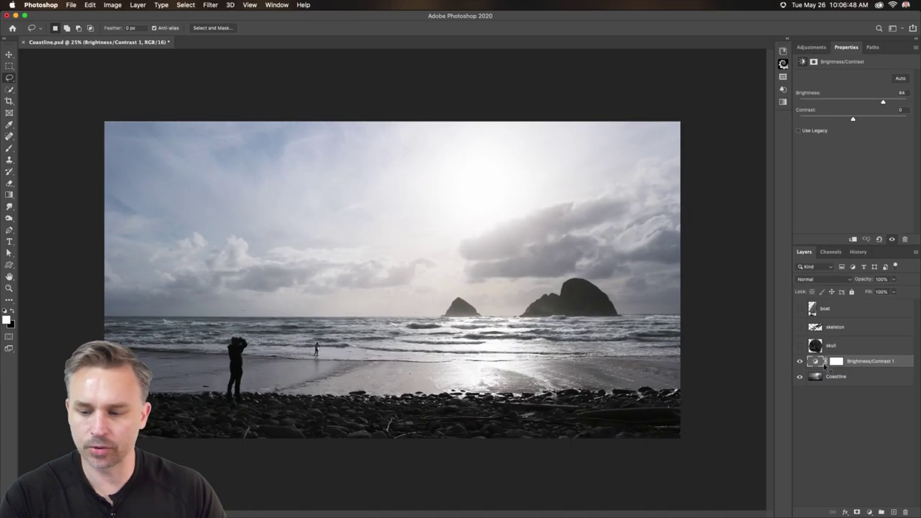
pyautogui.click(801, 362)
pyautogui.click(800, 362)
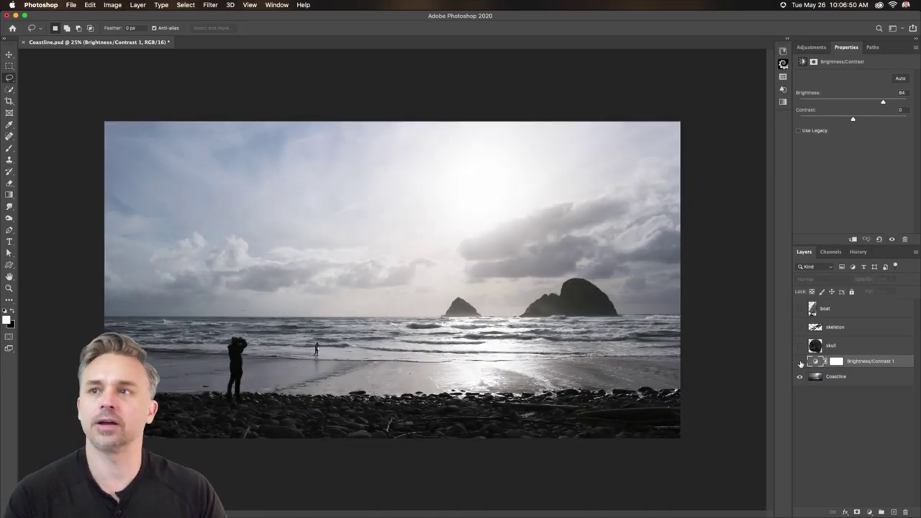
pyautogui.click(800, 363)
pyautogui.click(800, 364)
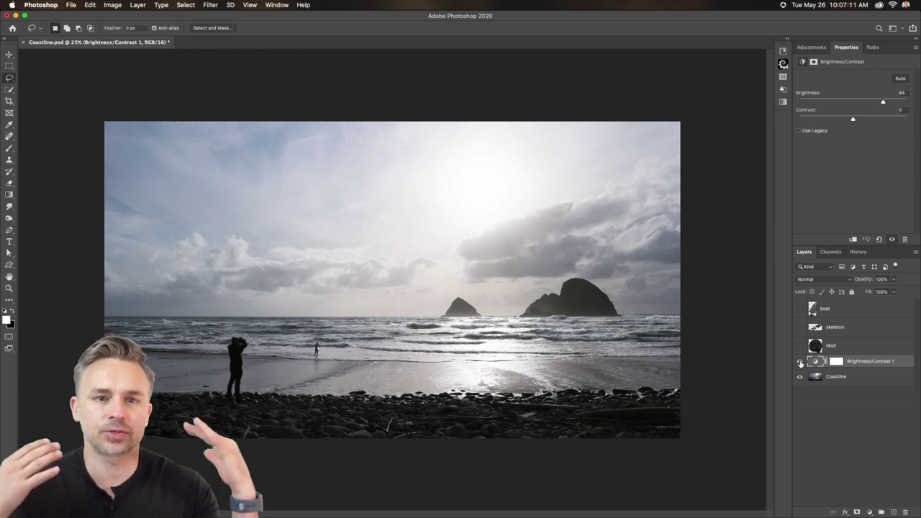
pyautogui.click(834, 379)
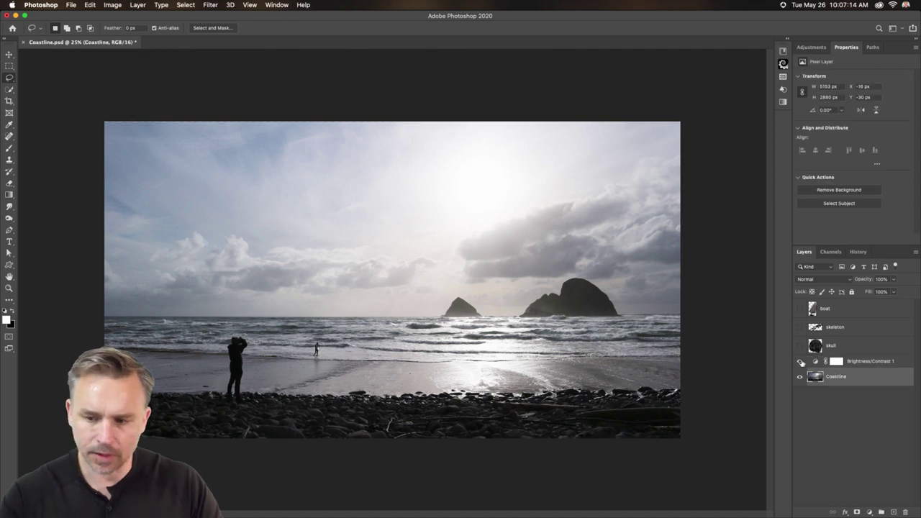
# Step: Zoom to 66.7% on the standing figure and rocks
pyautogui.click(801, 361)
pyautogui.click(800, 362)
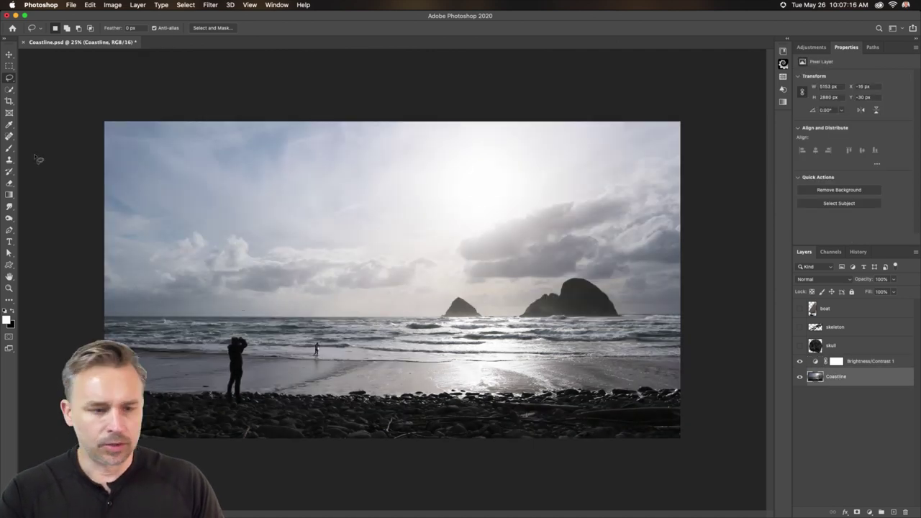
pyautogui.press('super+equal')
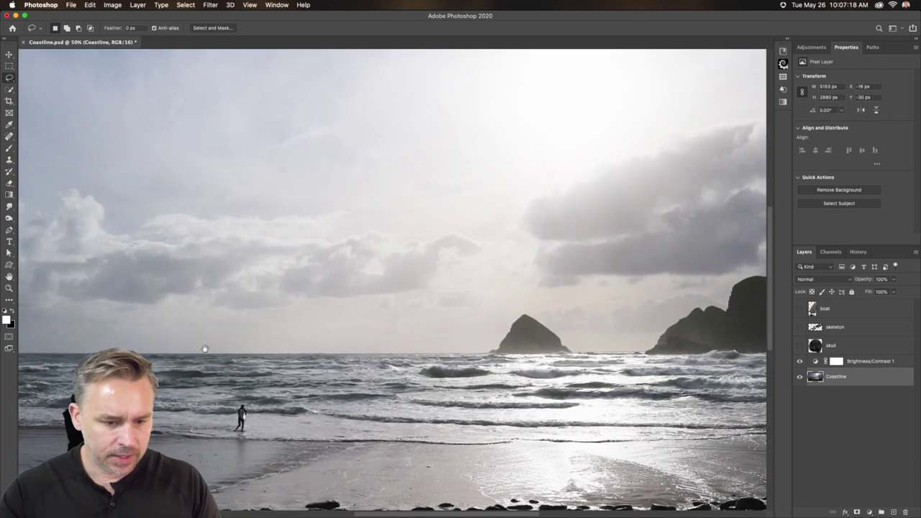
pyautogui.moveTo(204, 349); pyautogui.dragTo(465, 185)
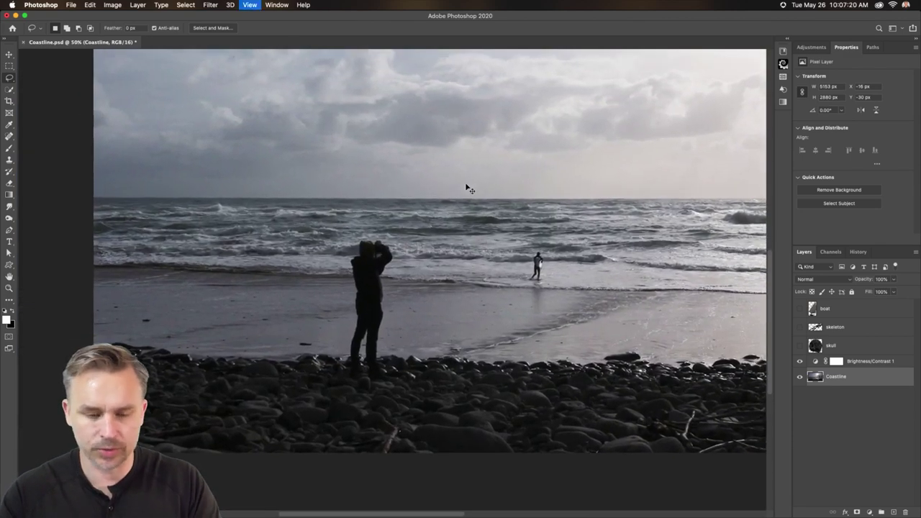
pyautogui.press('super+equal')
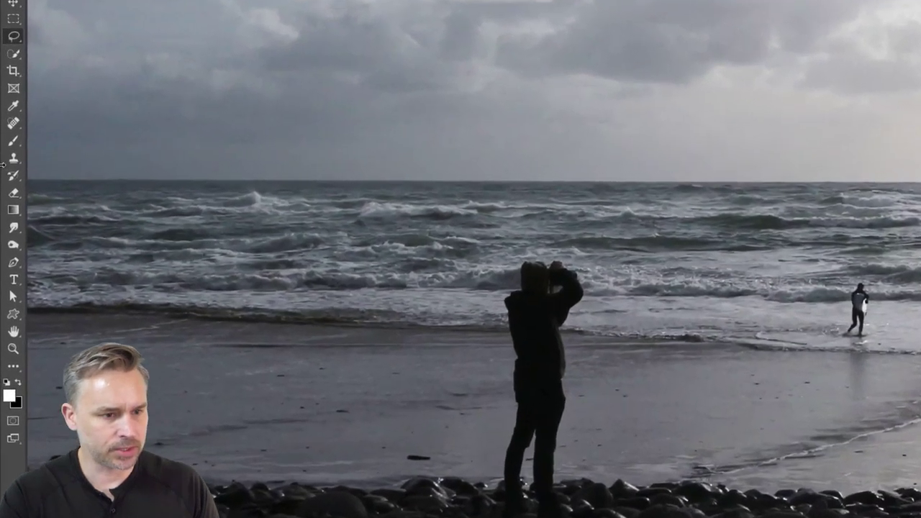
# Step: Browse the healing and clone stamp tool groups for the Spot Healing Brush
pyautogui.rightClick(13, 123)
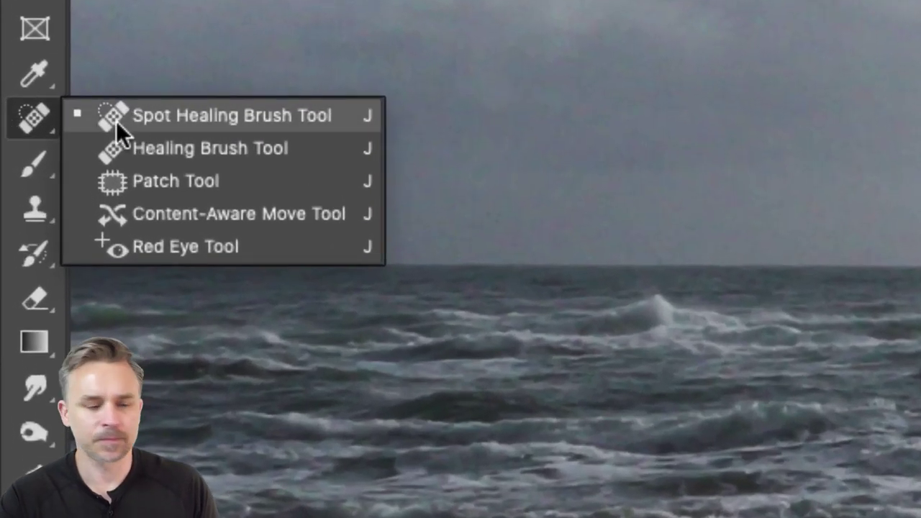
pyautogui.rightClick(30, 209)
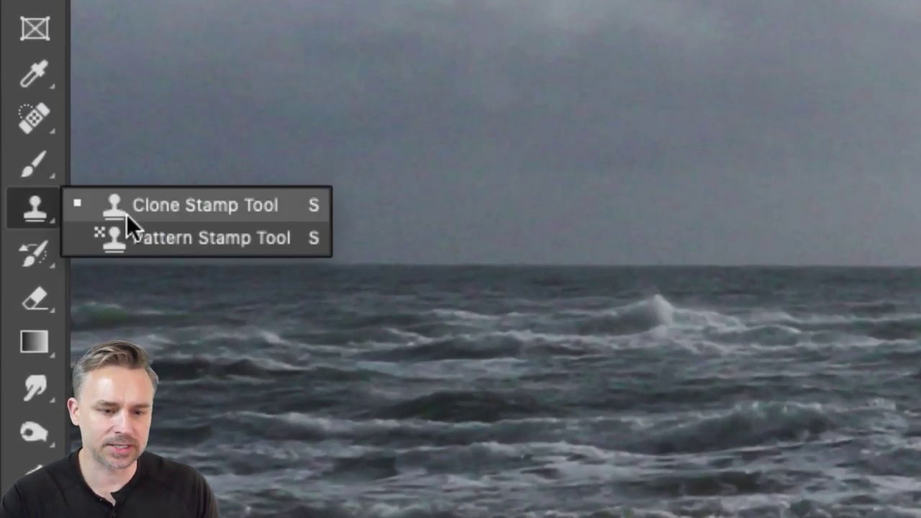
pyautogui.rightClick(25, 122)
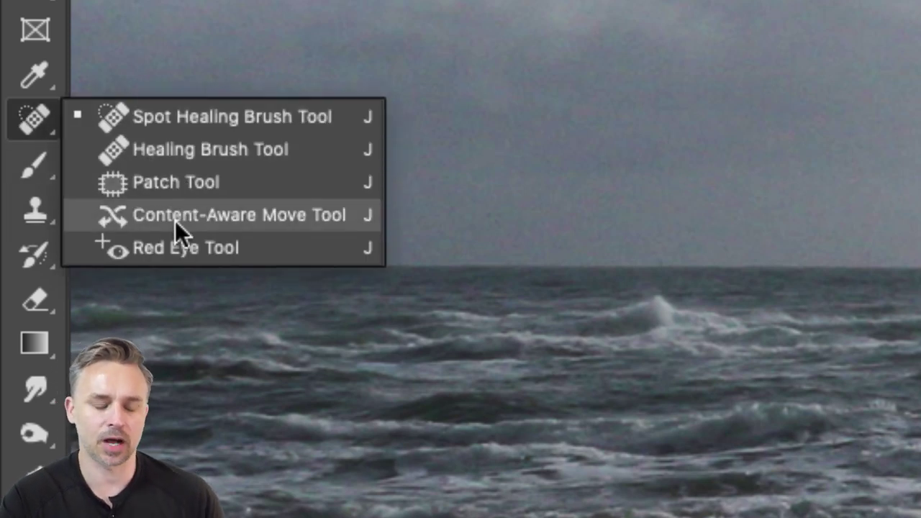
# Step: Switch to the Spot Healing Brush and resize it with the bracket keys to about 200
pyautogui.click(149, 116)
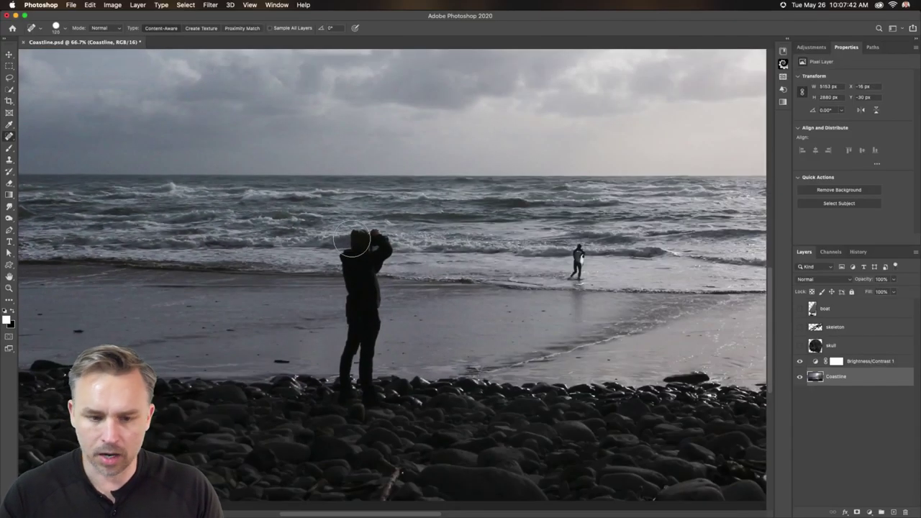
pyautogui.press(']')
pyautogui.press(']')
pyautogui.press(']')
pyautogui.press(']')
pyautogui.press(']')
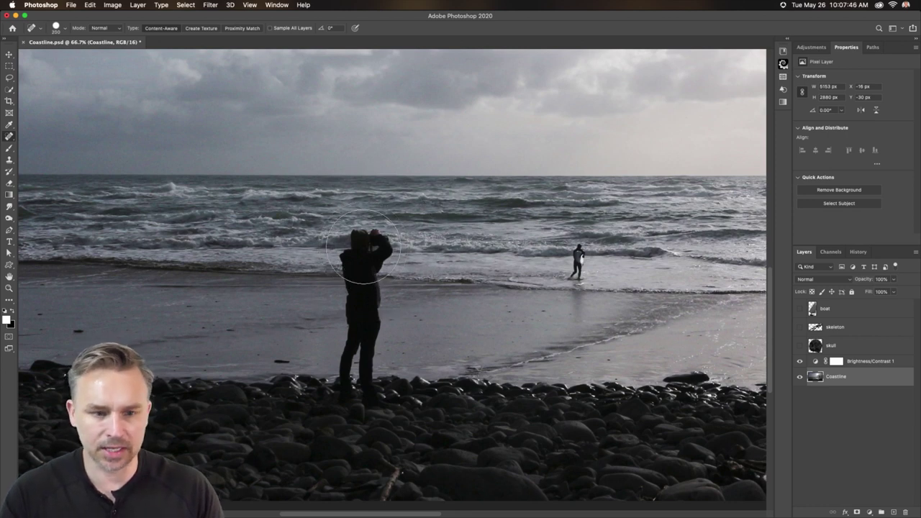
pyautogui.press(']')
pyautogui.press(']')
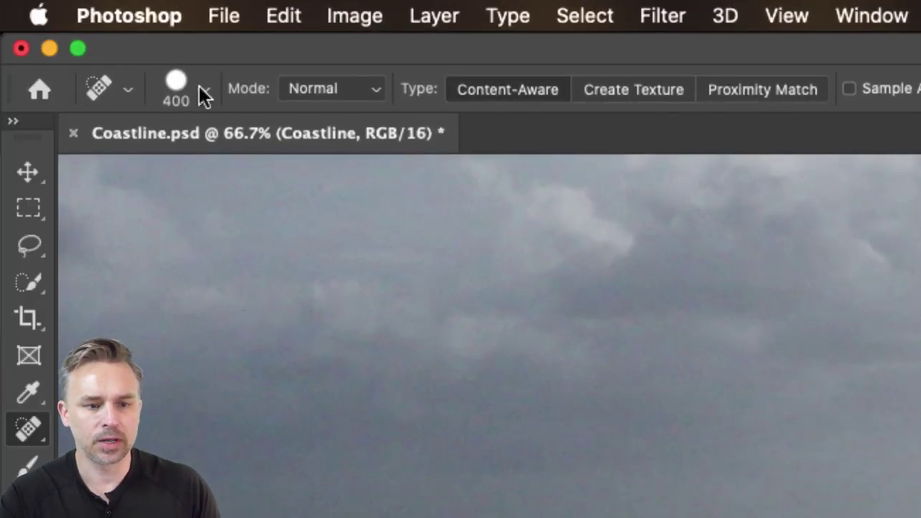
pyautogui.click(204, 96)
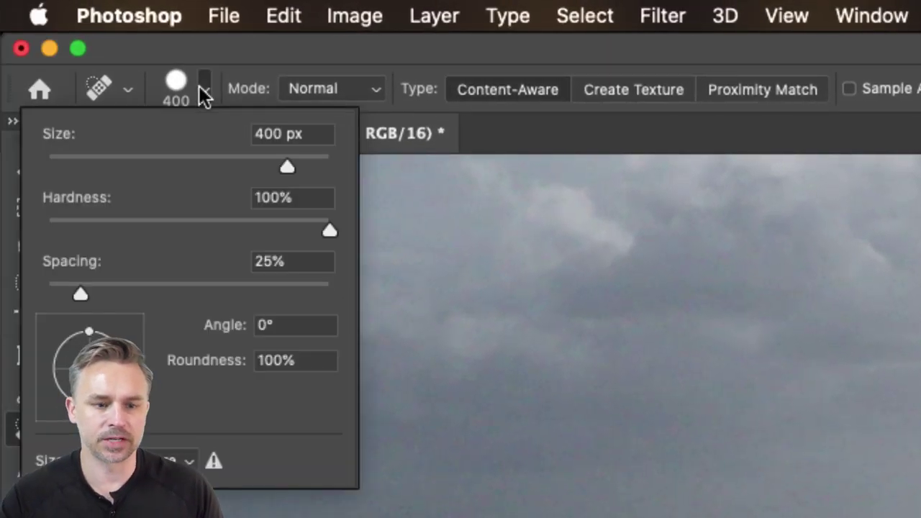
pyautogui.click(370, 237)
pyautogui.press(']')
pyautogui.press('[')
pyautogui.press('[')
pyautogui.press('[')
pyautogui.press('[')
pyautogui.press('[')
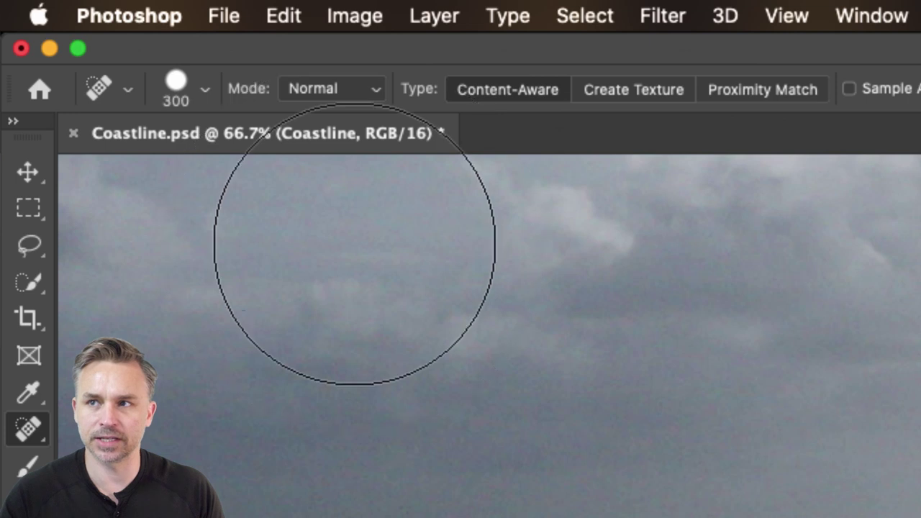
pyautogui.press(']')
pyautogui.press(']')
pyautogui.press('[')
pyautogui.press('[')
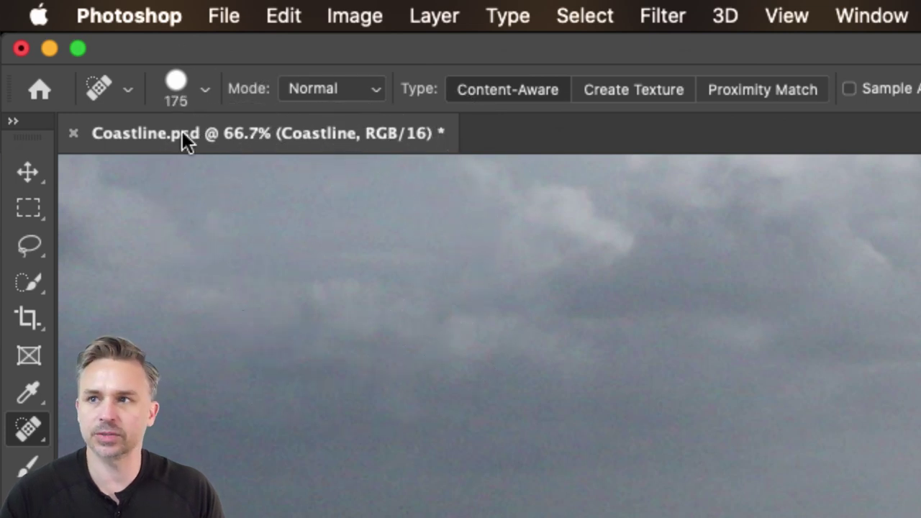
pyautogui.press('[')
pyautogui.press(']')
pyautogui.press(']')
pyautogui.press(']')
pyautogui.press(']')
pyautogui.press(']')
pyautogui.press('[')
pyautogui.press('[')
pyautogui.press('[')
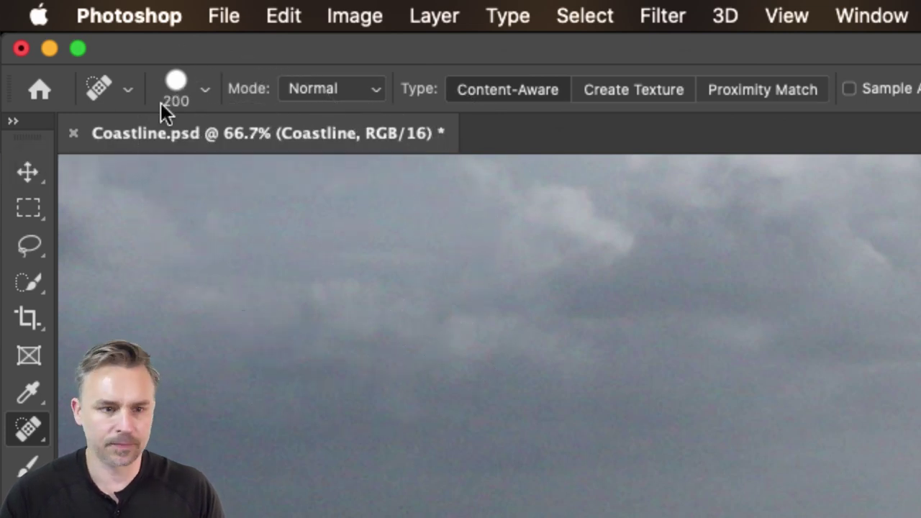
# Step: Set the healing brush hardness to 52% and size to 136 px
pyautogui.click(205, 93)
pyautogui.moveTo(83, 224); pyautogui.dragTo(67, 226)
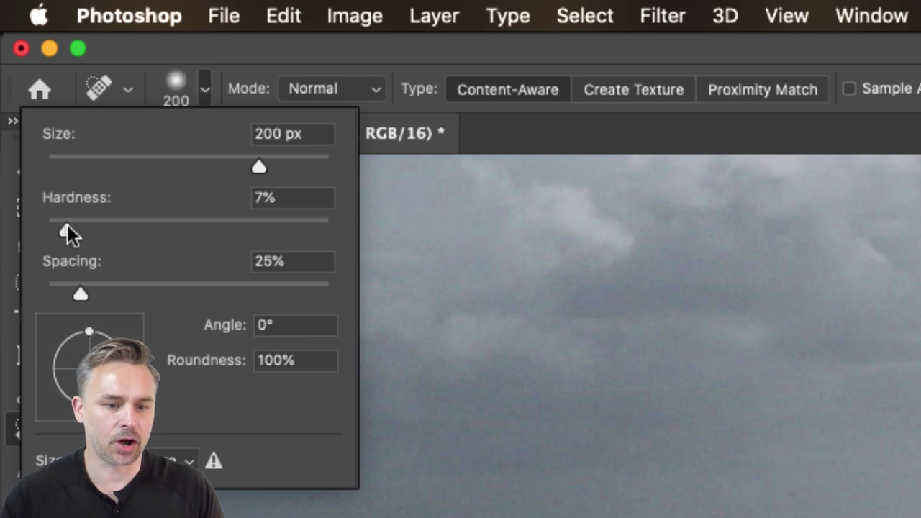
pyautogui.moveTo(194, 221)
pyautogui.mouseDown()
pyautogui.moveTo(16, 222)
pyautogui.moveTo(190, 222)
pyautogui.mouseUp()
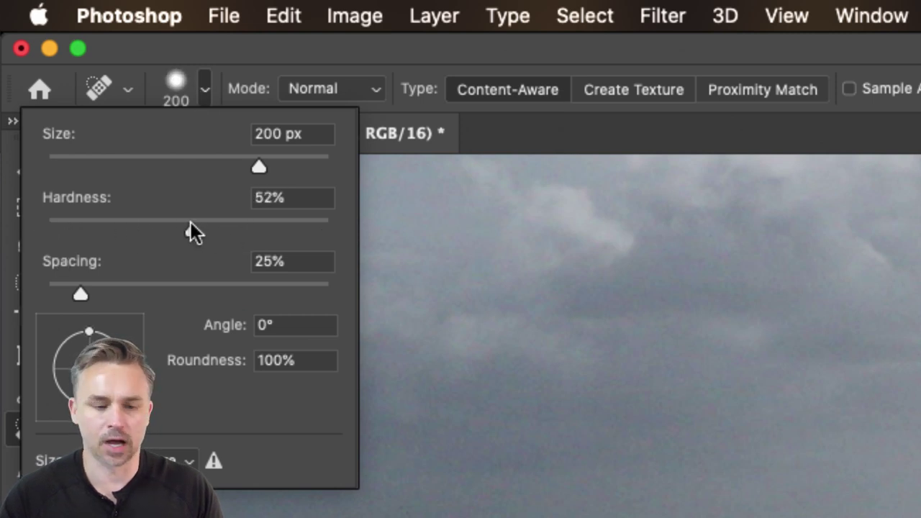
pyautogui.moveTo(231, 166); pyautogui.dragTo(214, 173)
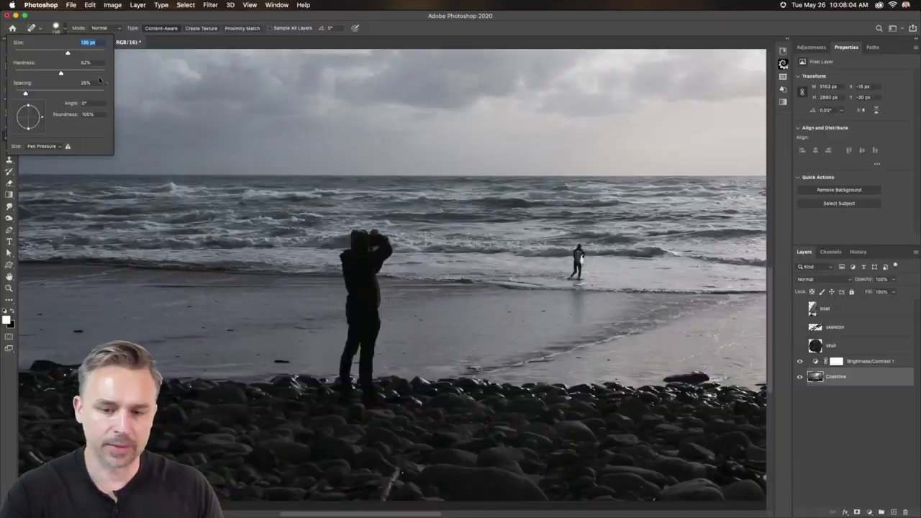
pyautogui.press('Return')
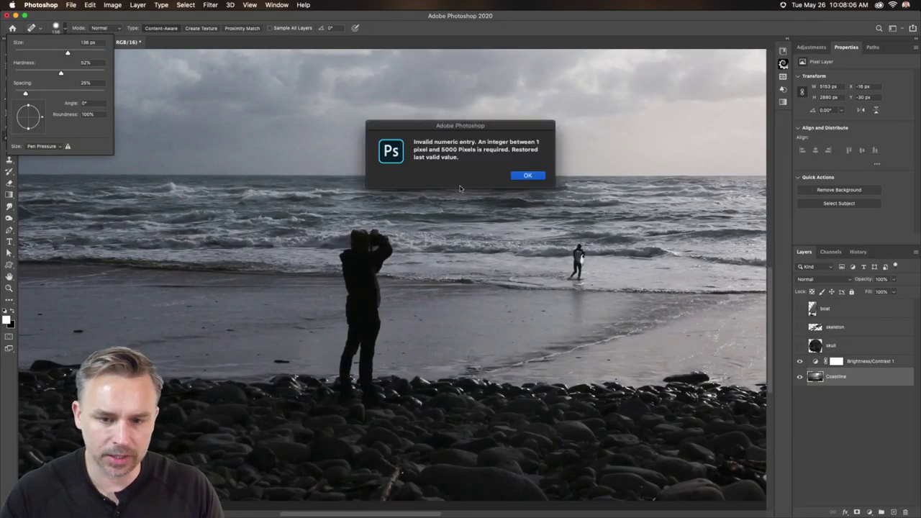
pyautogui.click(530, 175)
pyautogui.moveTo(545, 167)
pyautogui.mouseDown()
pyautogui.moveTo(349, 243)
pyautogui.moveTo(430, 226)
pyautogui.moveTo(339, 93)
pyautogui.moveTo(351, 225)
pyautogui.mouseUp()
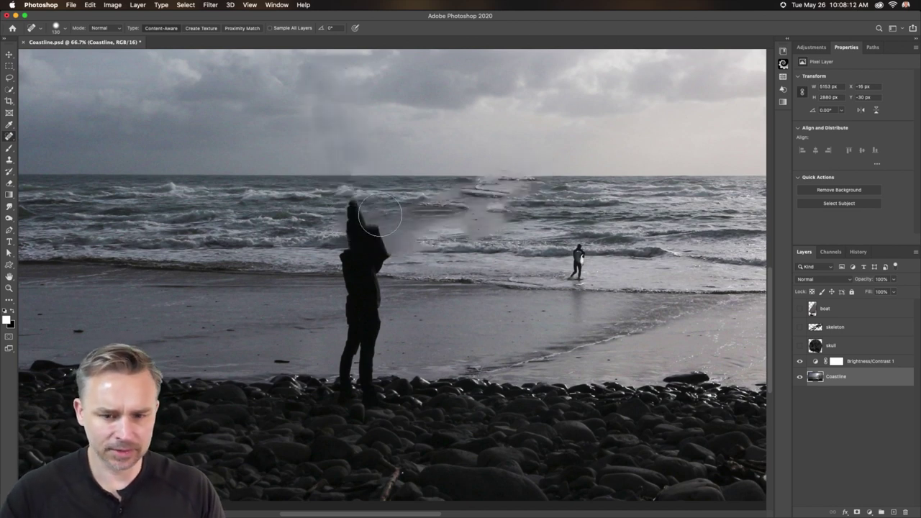
pyautogui.press('super+z')
pyautogui.moveTo(357, 241)
pyautogui.mouseDown()
pyautogui.moveTo(379, 259)
pyautogui.moveTo(359, 259)
pyautogui.moveTo(354, 278)
pyautogui.moveTo(383, 333)
pyautogui.moveTo(358, 368)
pyautogui.moveTo(364, 387)
pyautogui.moveTo(344, 360)
pyautogui.moveTo(340, 243)
pyautogui.mouseUp()
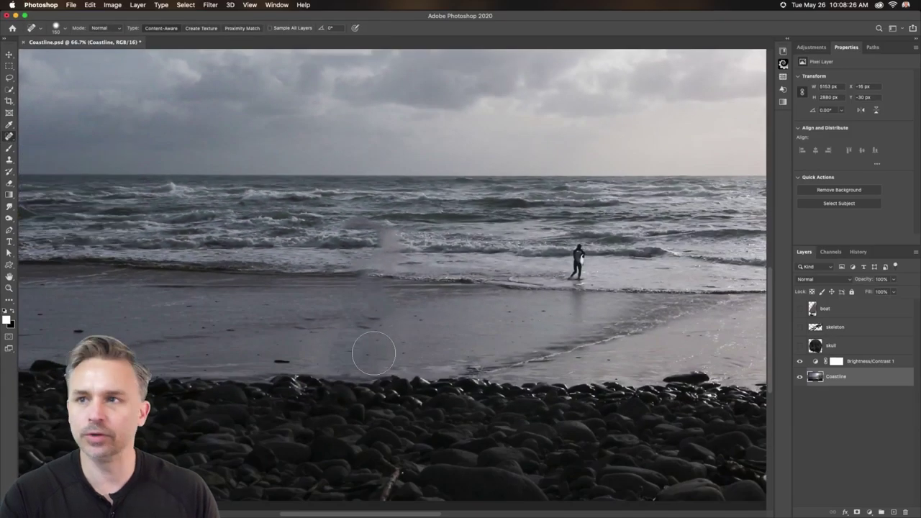
pyautogui.press('super+z')
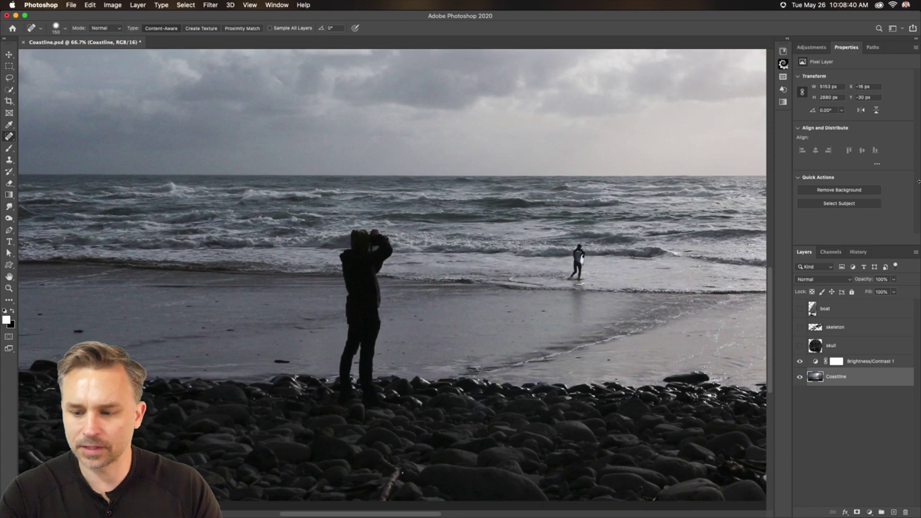
# Step: Hide the Brightness/Contrast 1 adjustment and select the Coastline layer
pyautogui.click(851, 366)
pyautogui.click(800, 362)
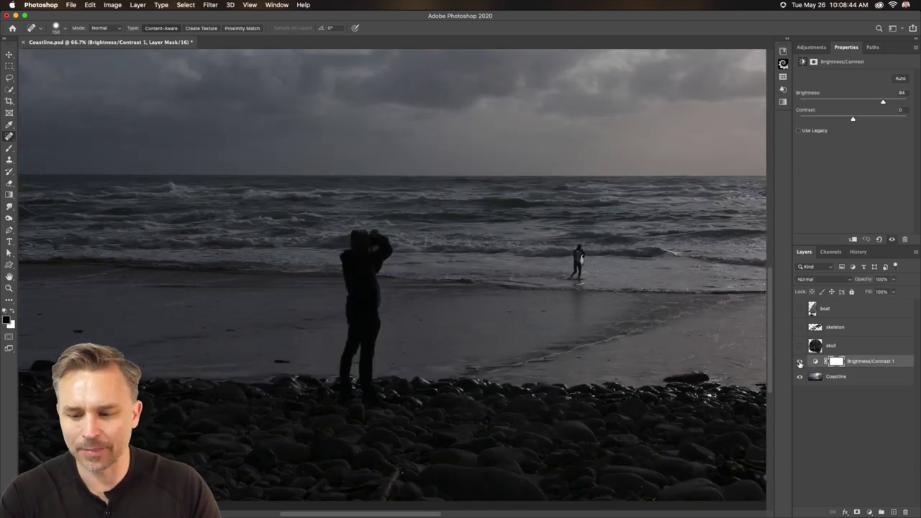
pyautogui.click(801, 362)
pyautogui.click(800, 362)
pyautogui.click(848, 379)
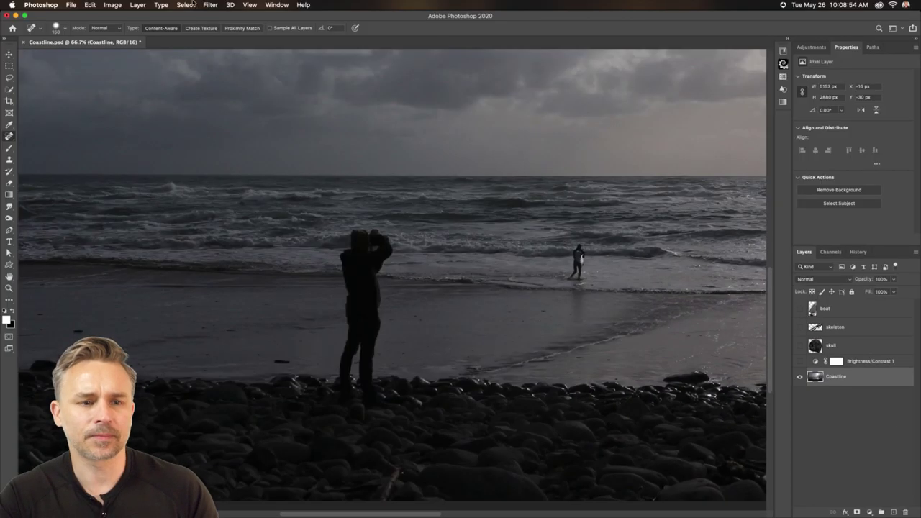
# Step: Glance at the Filter menu, then bring up the Coastline layer's context menu
pyautogui.click(206, 5)
pyautogui.click(207, 4)
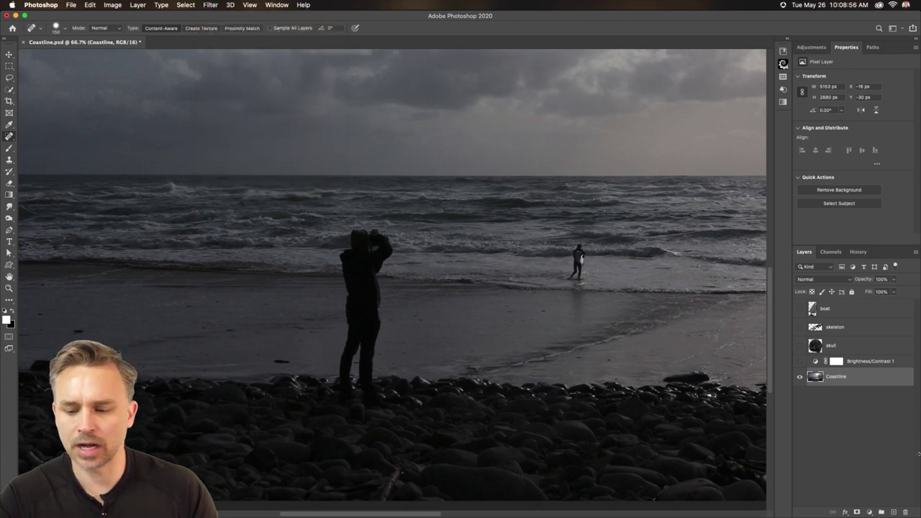
pyautogui.rightClick(883, 380)
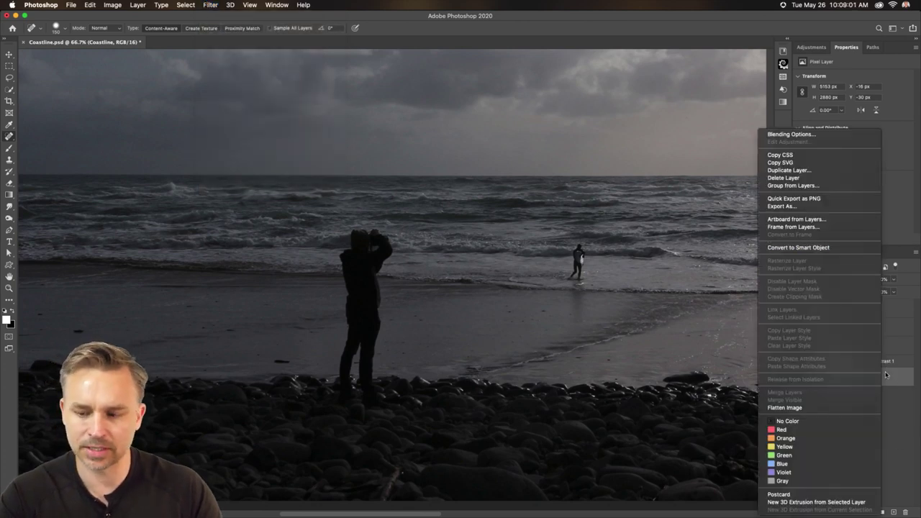
pyautogui.click(886, 375)
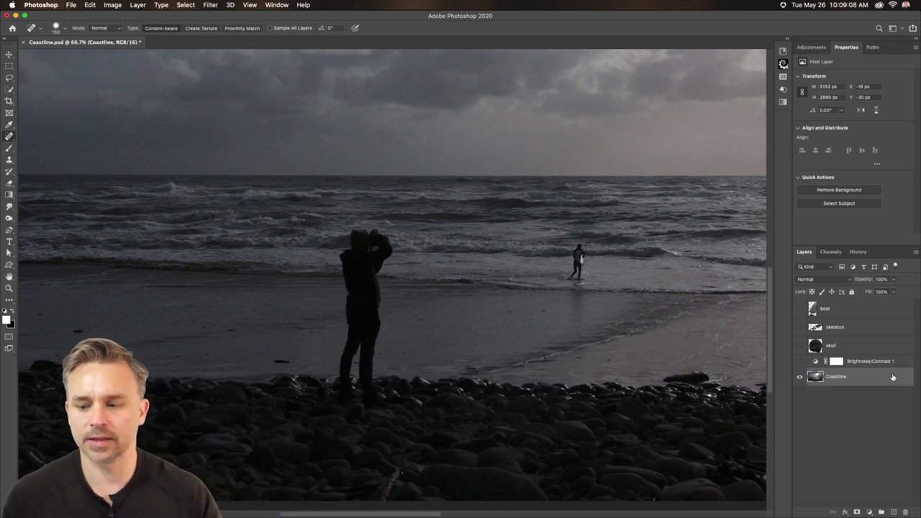
pyautogui.rightClick(857, 377)
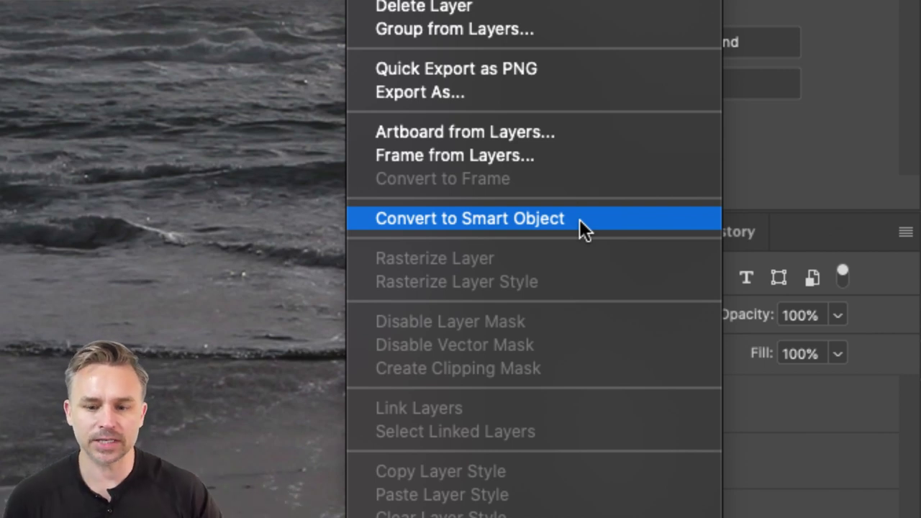
# Step: Convert Coastline to an embedded smart object, inspect and close its Coastline.psb contents, then fit the view
pyautogui.click(579, 220)
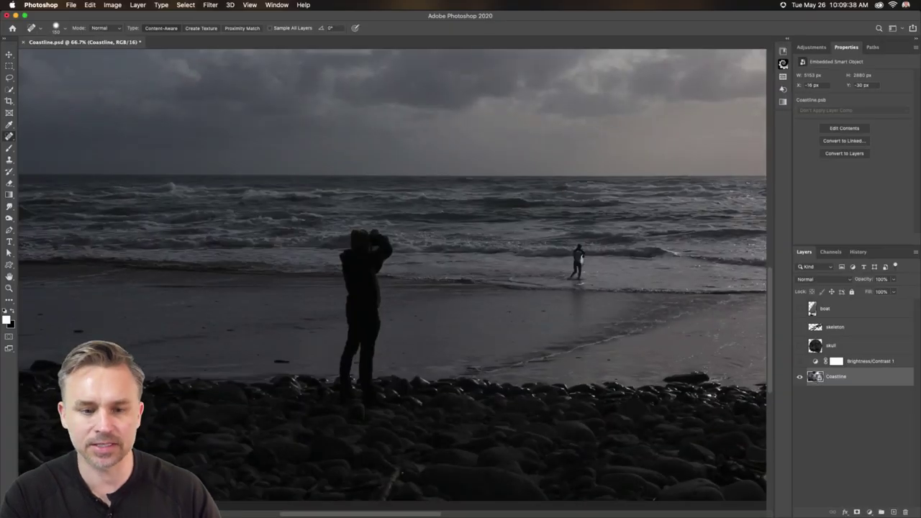
pyautogui.doubleClick(815, 376)
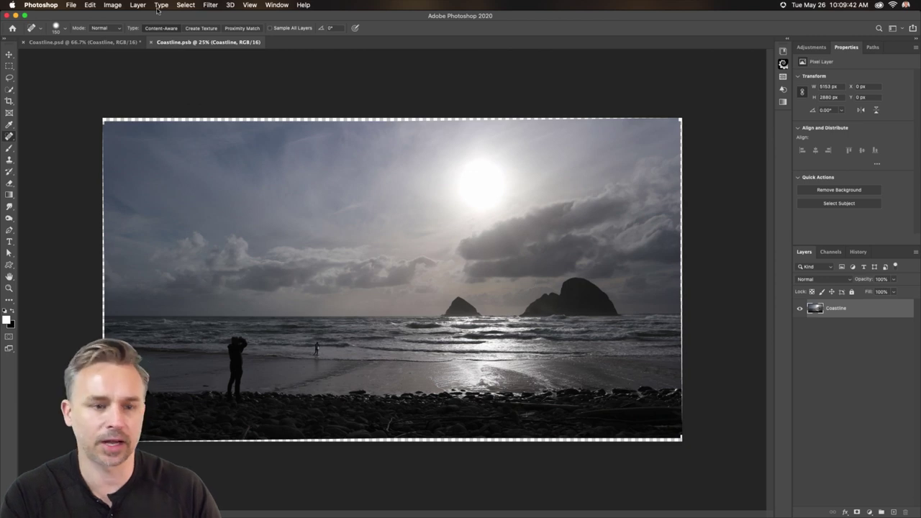
pyautogui.click(150, 44)
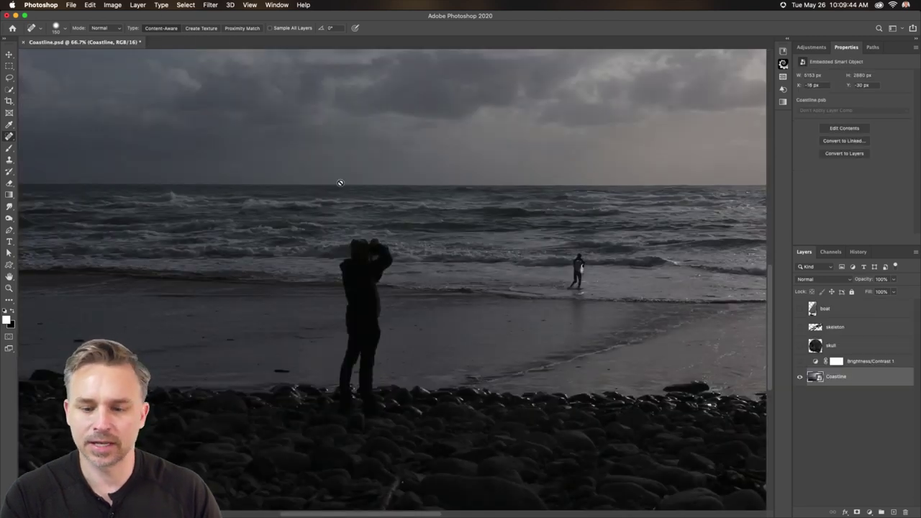
pyautogui.scroll(-2, 386, 242)
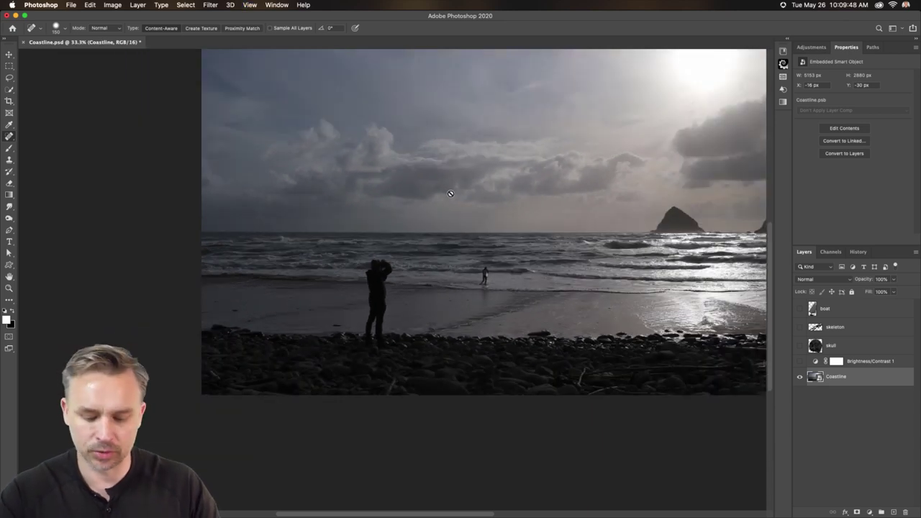
pyautogui.press('super+0')
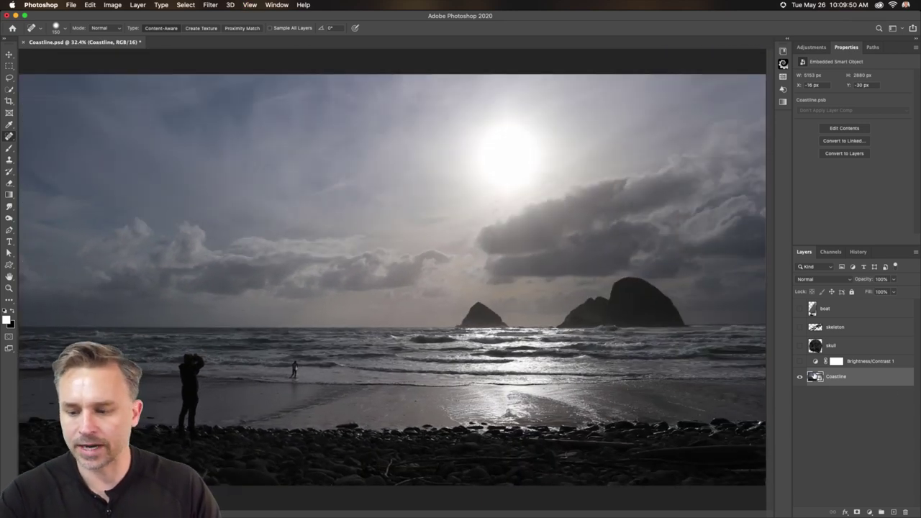
# Step: Try Camera Raw Filter on the Coastline smart object, cancel the rasterize prompt, and reopen the Filter menu
pyautogui.click(209, 5)
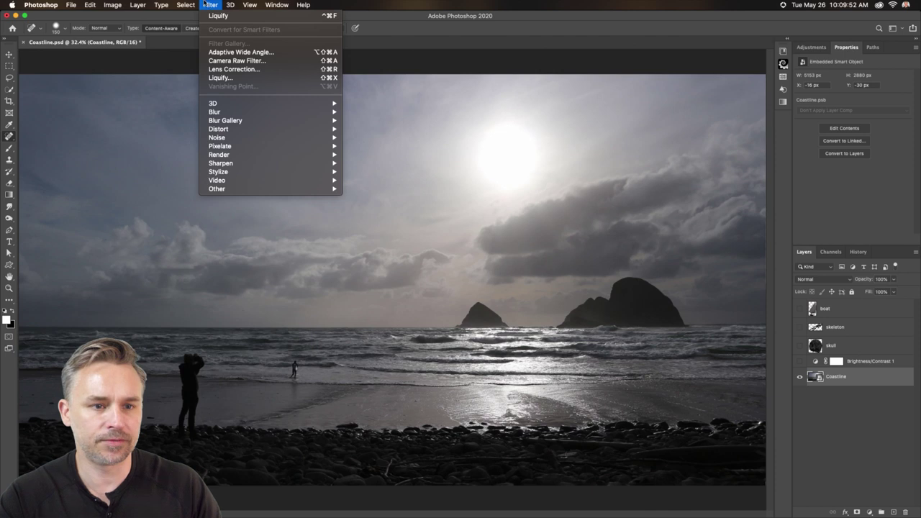
pyautogui.click(214, 61)
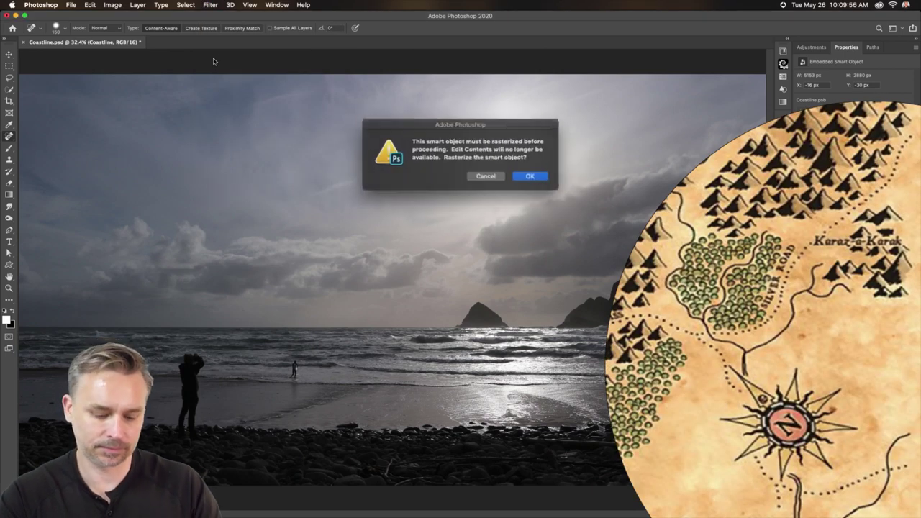
pyautogui.press('Return')
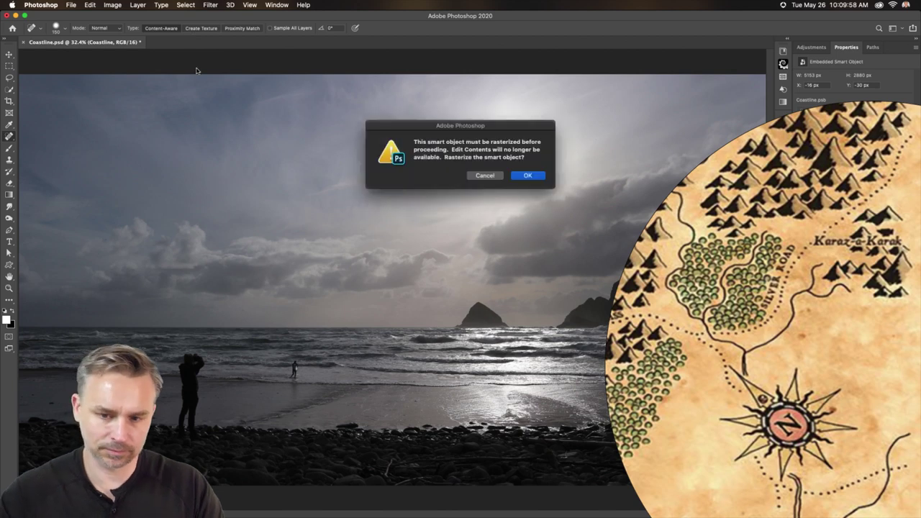
pyautogui.click(485, 176)
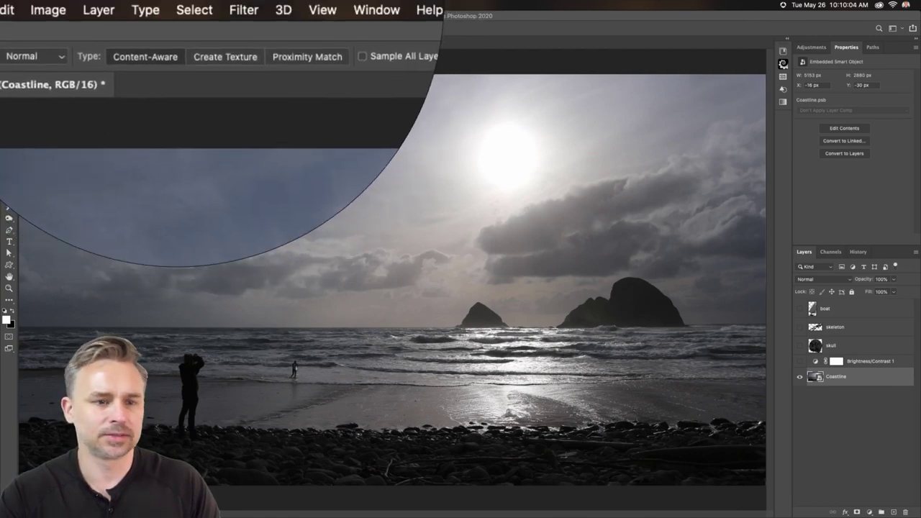
pyautogui.click(211, 4)
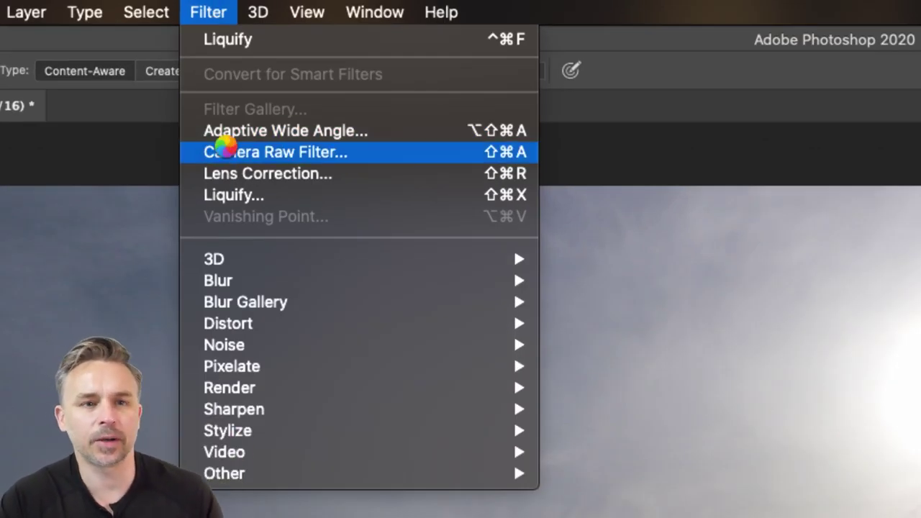
# Step: In Camera Raw, auto-tone the photo, then set Exposure +1.20, Texture +44, vibrance, and Saturation +74
pyautogui.click(304, 152)
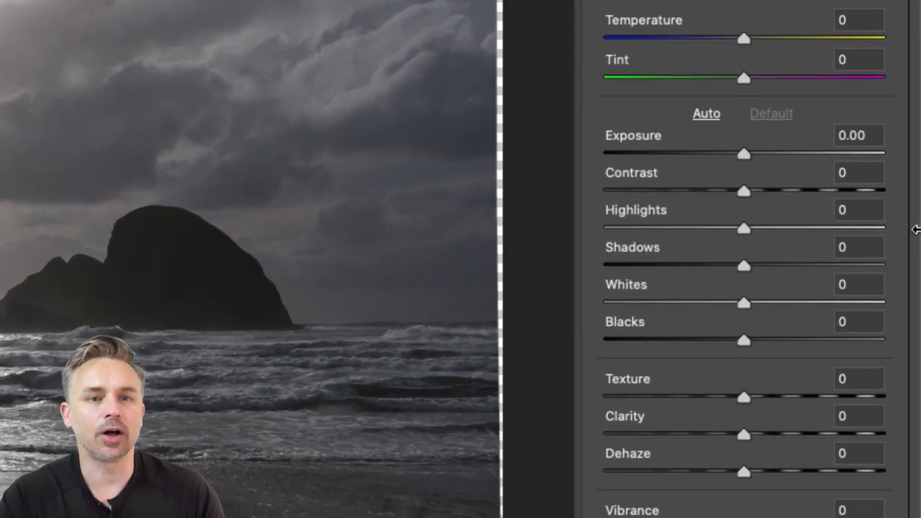
pyautogui.click(703, 123)
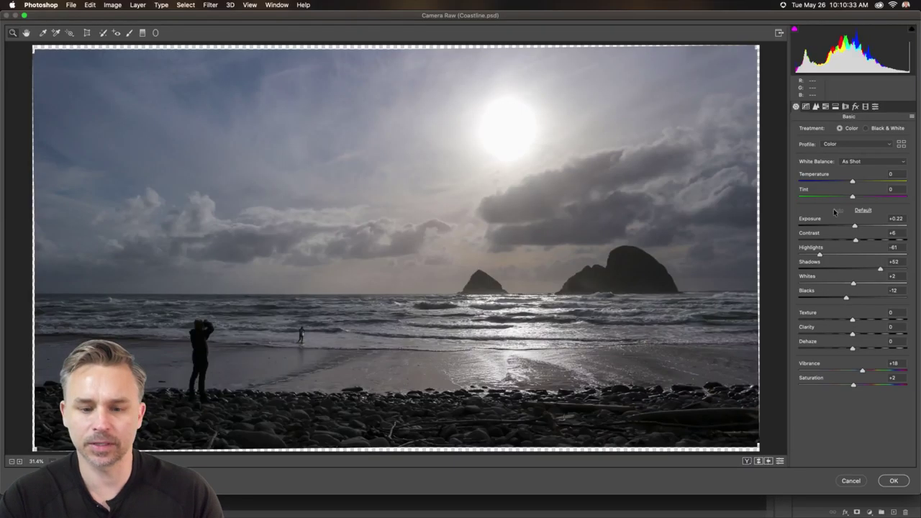
pyautogui.click(858, 211)
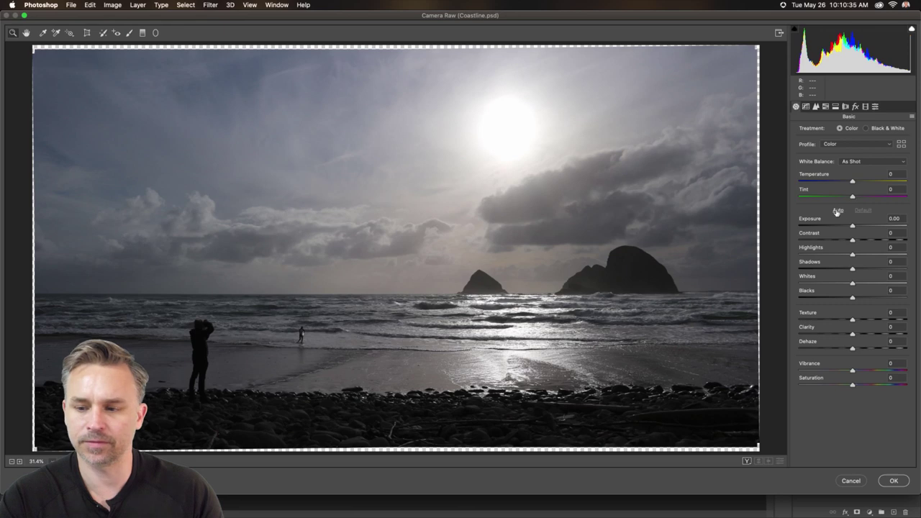
pyautogui.click(838, 210)
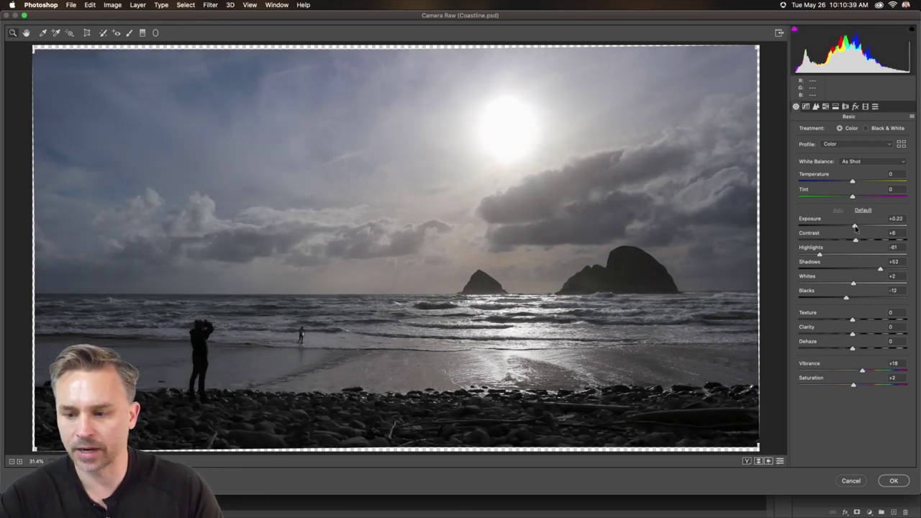
pyautogui.moveTo(855, 227); pyautogui.dragTo(867, 247)
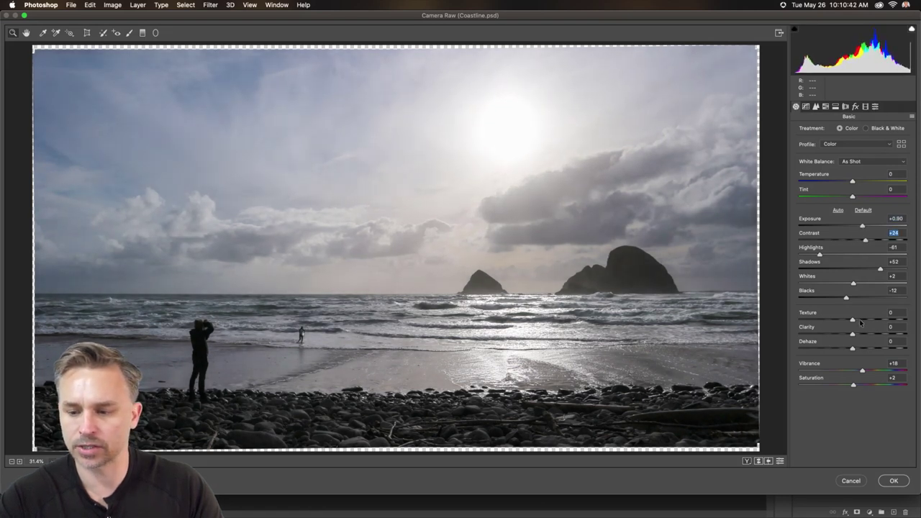
pyautogui.moveTo(853, 321); pyautogui.dragTo(878, 320)
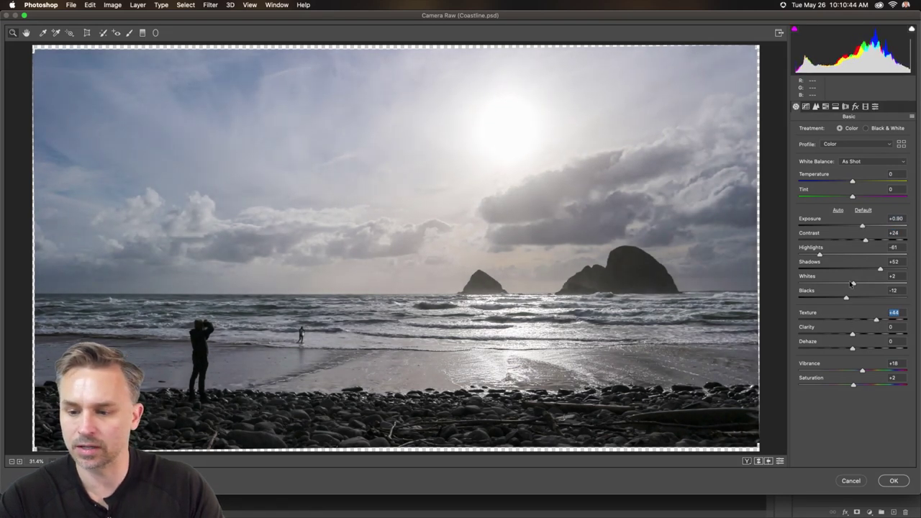
pyautogui.moveTo(863, 228)
pyautogui.mouseDown()
pyautogui.moveTo(883, 241)
pyautogui.moveTo(860, 242)
pyautogui.moveTo(867, 228)
pyautogui.mouseUp()
pyautogui.click(867, 228)
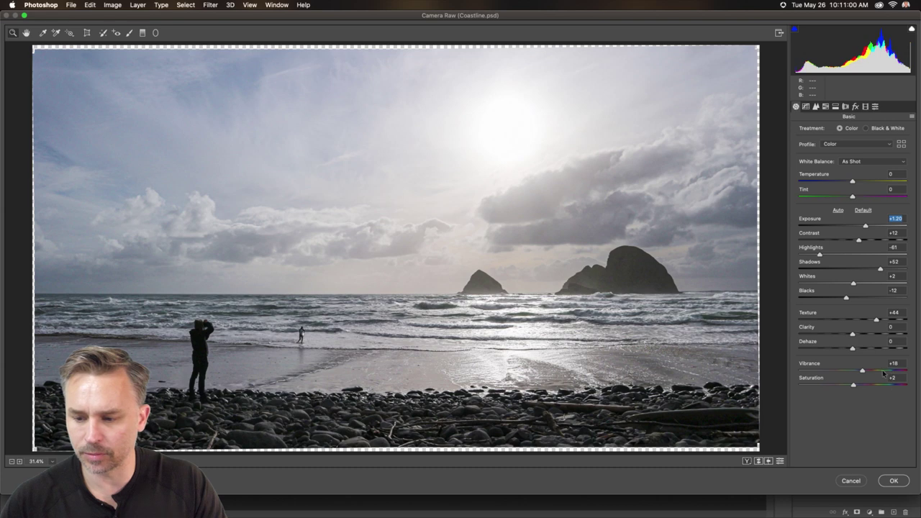
pyautogui.moveTo(884, 373); pyautogui.dragTo(914, 388)
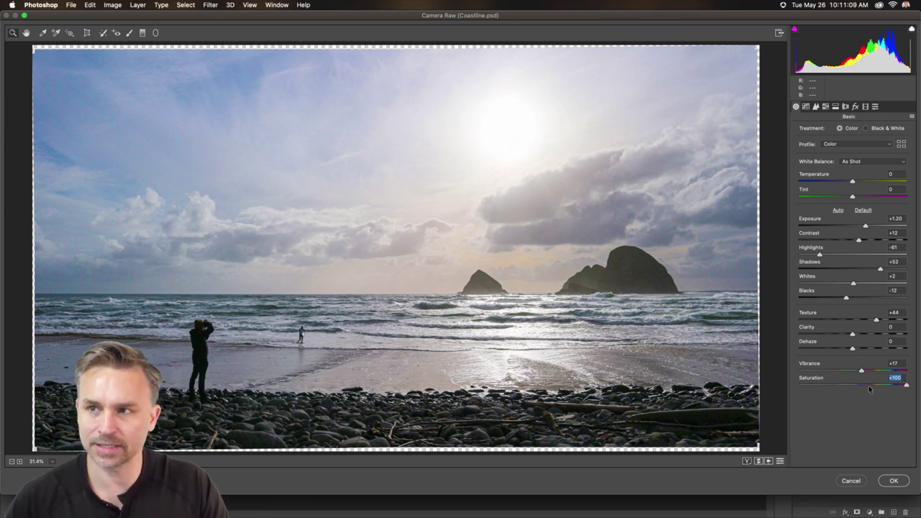
pyautogui.moveTo(870, 389); pyautogui.dragTo(894, 389)
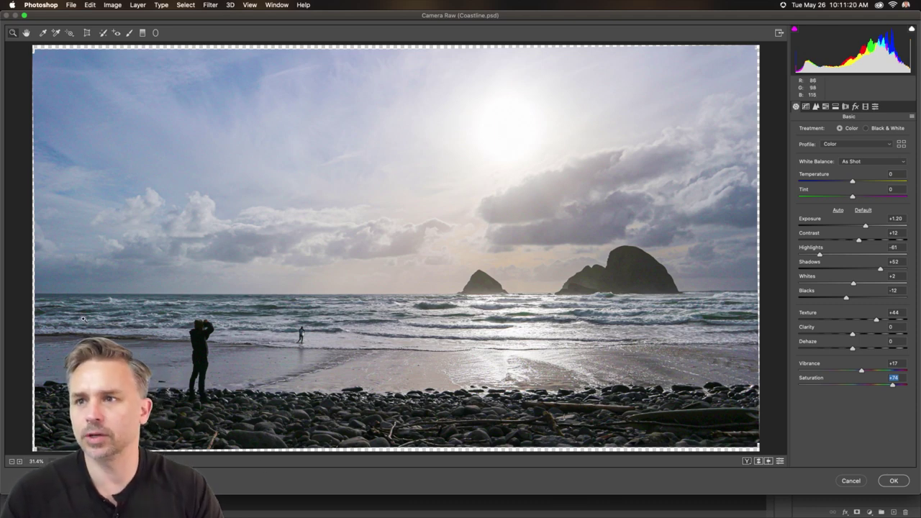
# Step: Zoom in and pan to center the preview on the photographer standing on the beach
pyautogui.press('super+equal')
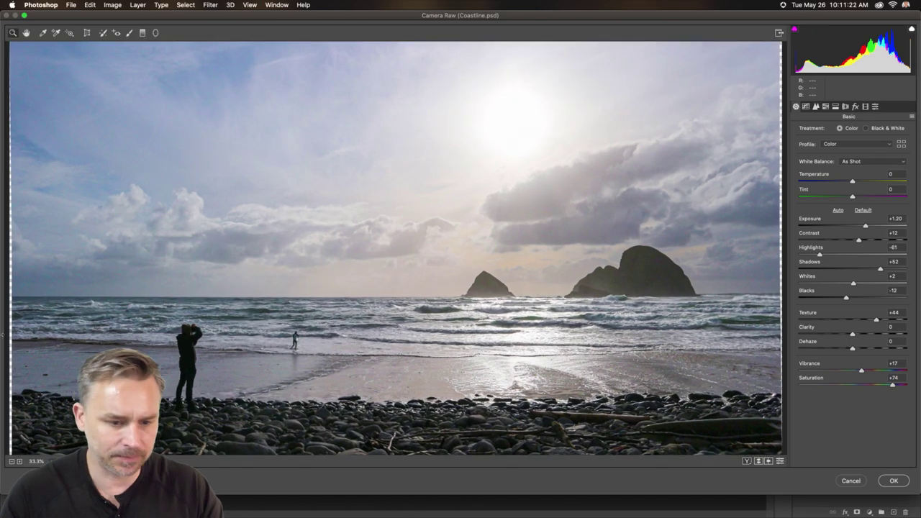
pyautogui.press('super+equal')
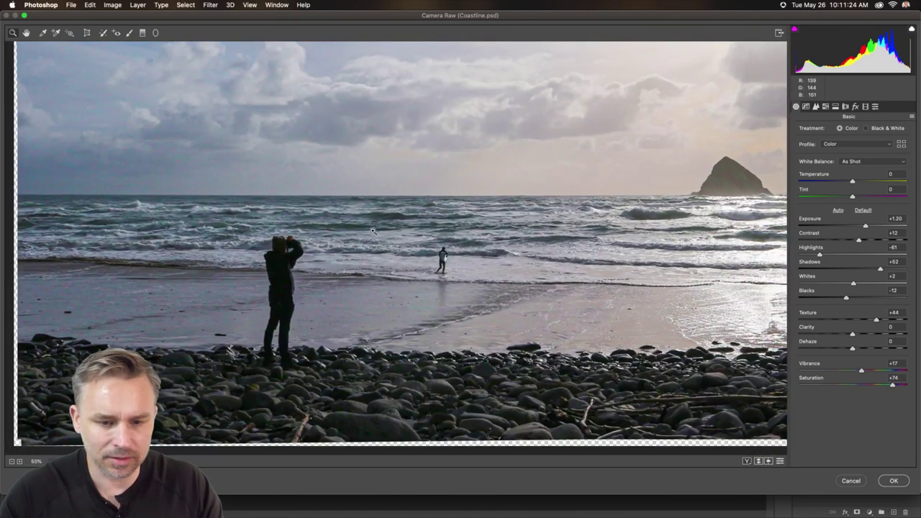
pyautogui.press('super+equal')
pyautogui.press('super+equal')
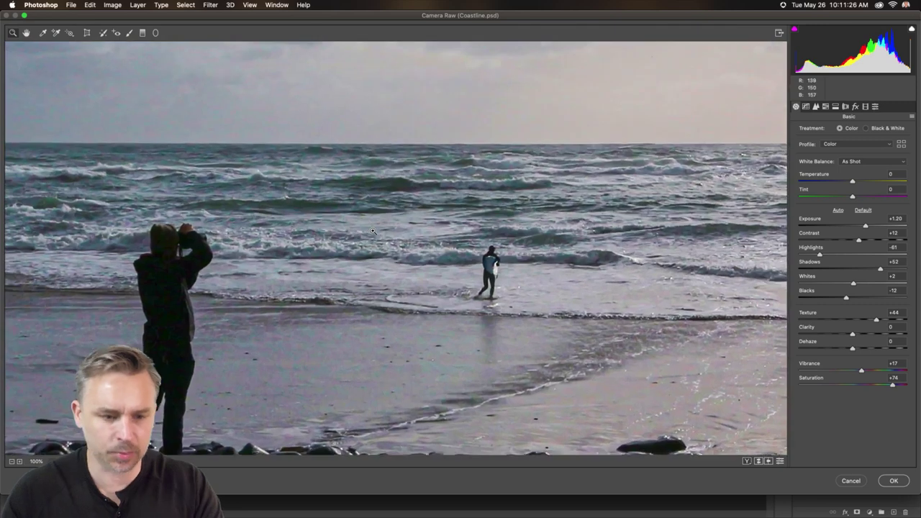
pyautogui.moveTo(177, 271); pyautogui.dragTo(421, 213)
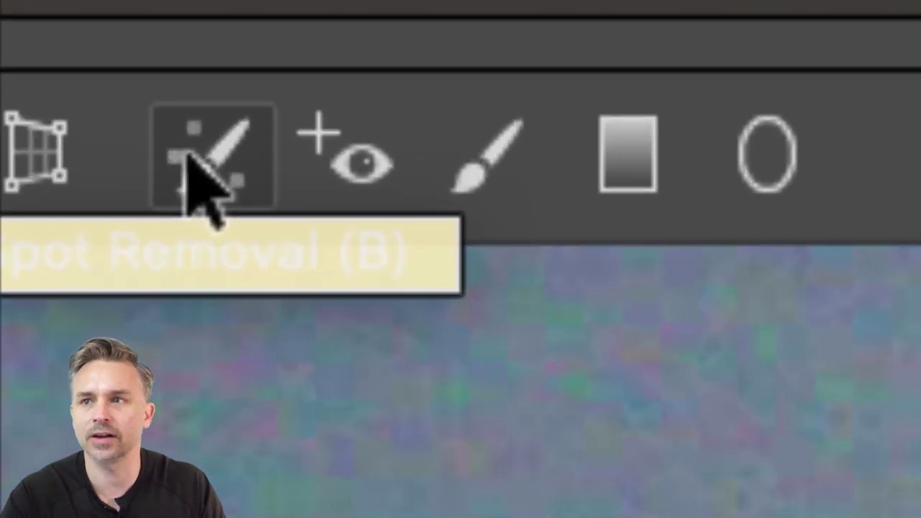
# Step: Pick Spot Removal, set the brush size to 30, and paint over the photographer's head and back
pyautogui.click(189, 155)
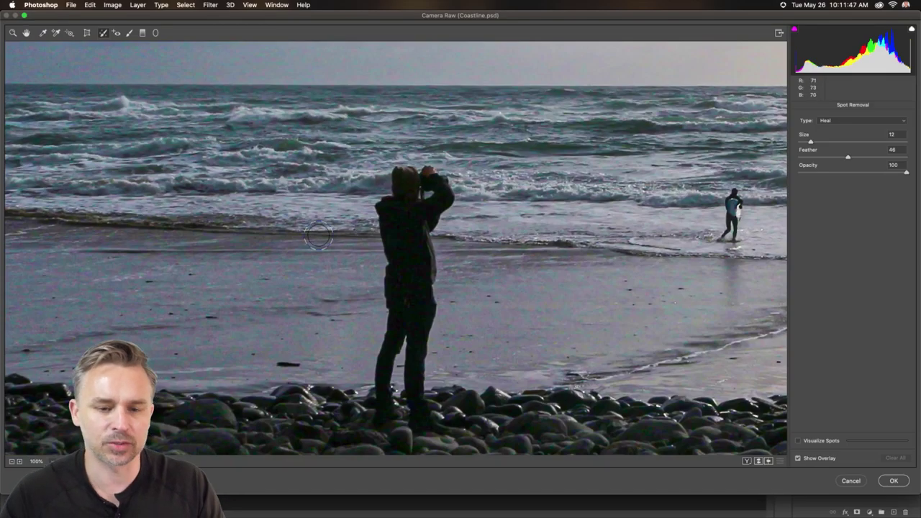
pyautogui.press(']')
pyautogui.press(']')
pyautogui.press(']')
pyautogui.press(']')
pyautogui.press(']')
pyautogui.press(']')
pyautogui.press(']')
pyautogui.press(']')
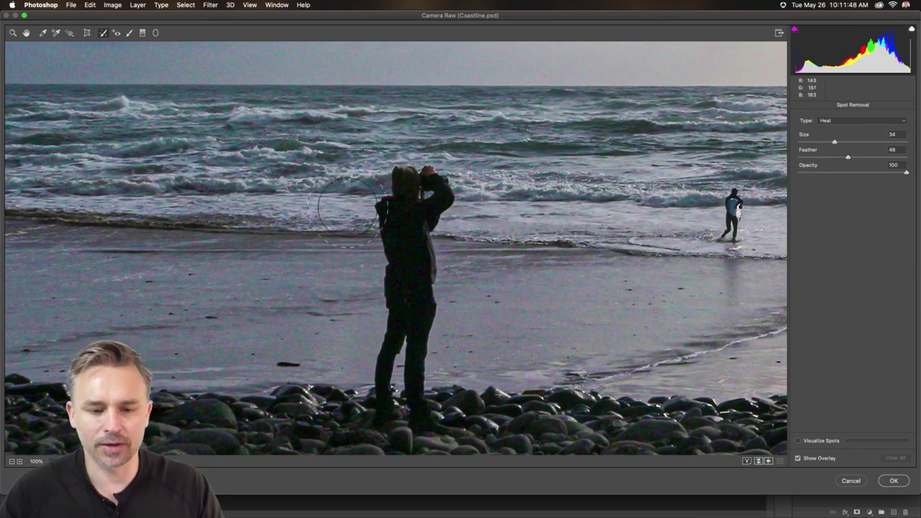
pyautogui.press(']')
pyautogui.press(']')
pyautogui.press(']')
pyautogui.press(']')
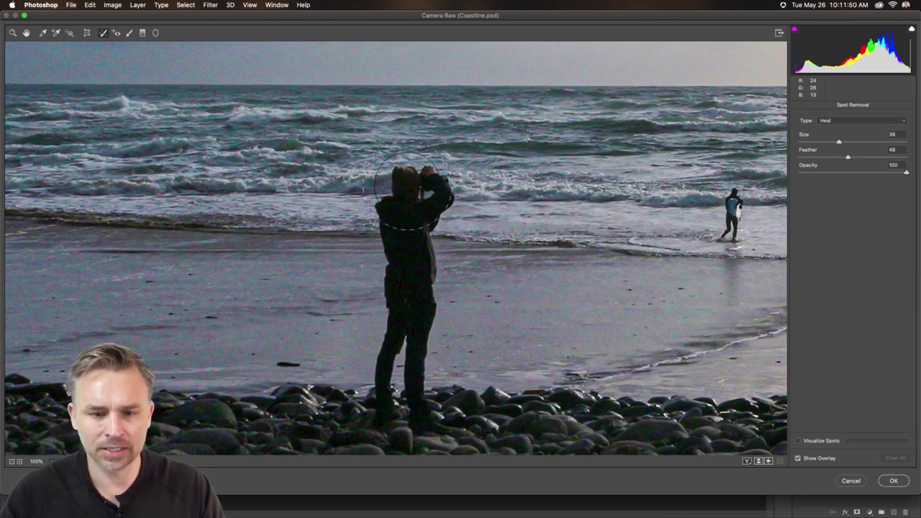
pyautogui.press(']')
pyautogui.press(']')
pyautogui.press(']')
pyautogui.press(']')
pyautogui.press(']')
pyautogui.press(']')
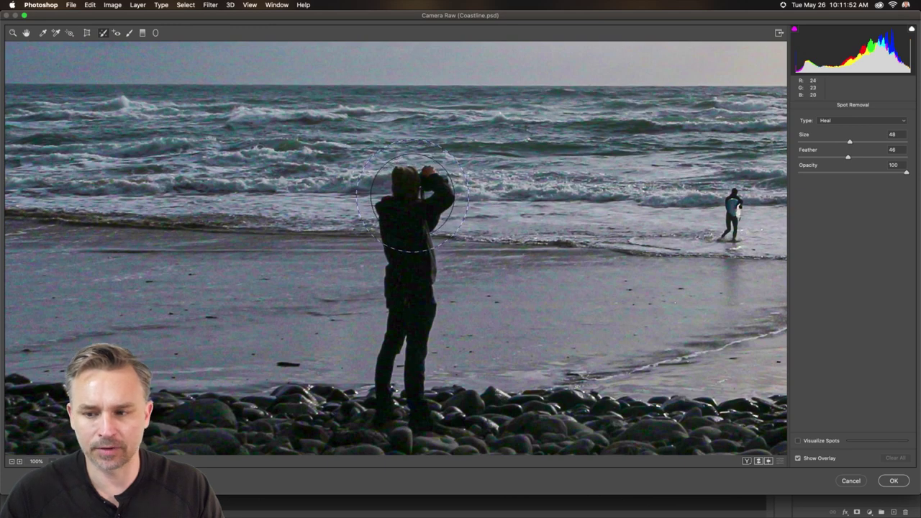
pyautogui.press('[')
pyautogui.press('[')
pyautogui.press('[')
pyautogui.press('[')
pyautogui.press('[')
pyautogui.press('[')
pyautogui.press('[')
pyautogui.press('[')
pyautogui.press('[')
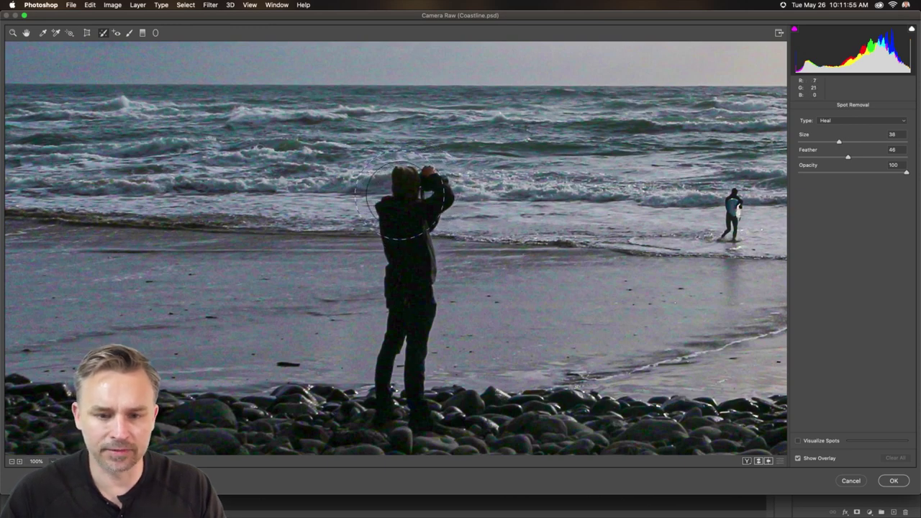
pyautogui.moveTo(405, 196)
pyautogui.mouseDown()
pyautogui.moveTo(387, 215)
pyautogui.moveTo(425, 188)
pyautogui.moveTo(411, 235)
pyautogui.moveTo(420, 253)
pyautogui.moveTo(401, 361)
pyautogui.moveTo(415, 404)
pyautogui.moveTo(370, 403)
pyautogui.moveTo(385, 381)
pyautogui.moveTo(398, 312)
pyautogui.moveTo(405, 222)
pyautogui.mouseUp()
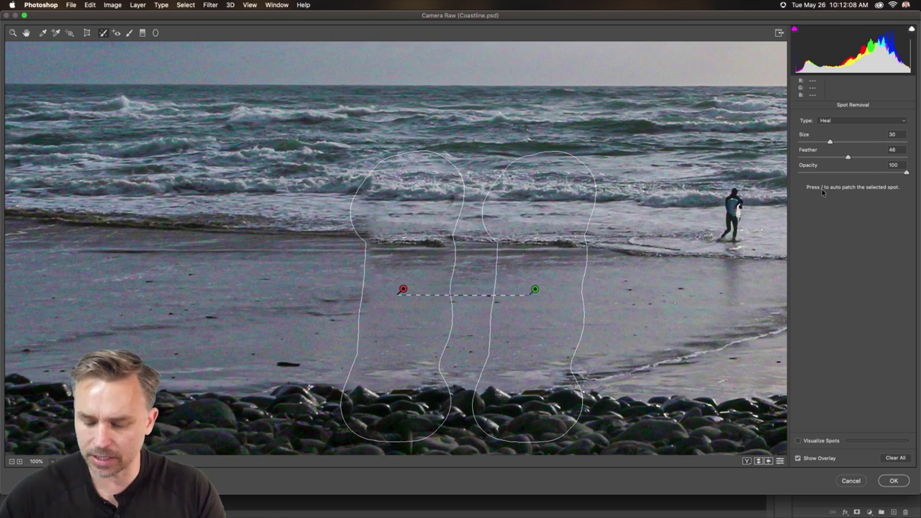
# Step: Try other patch sources, then delete the patch and repaint the photographer from head to torso
pyautogui.press('/')
pyautogui.press('/')
pyautogui.press('/')
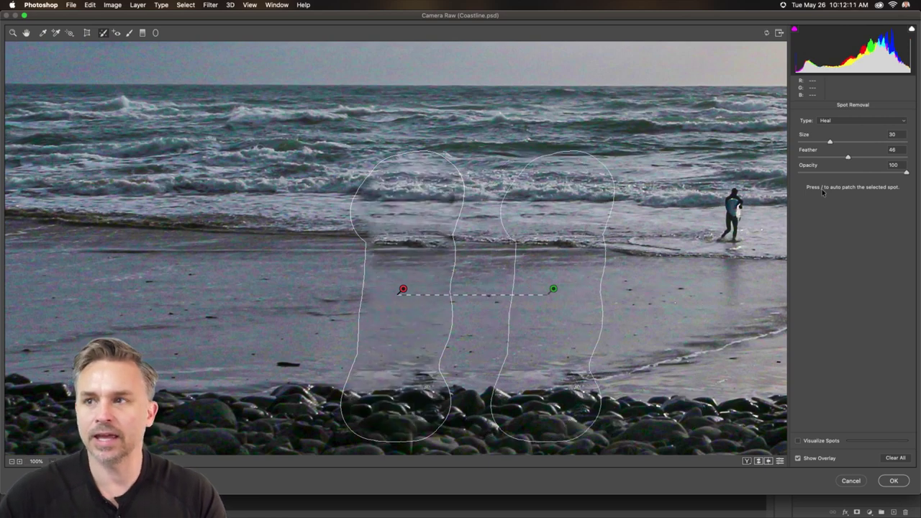
pyautogui.press('/')
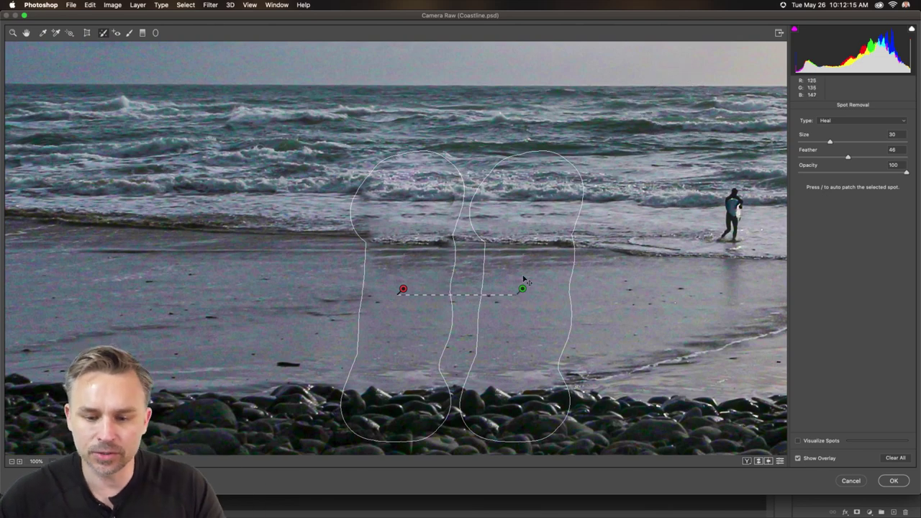
pyautogui.moveTo(524, 291)
pyautogui.mouseDown()
pyautogui.moveTo(406, 291)
pyautogui.moveTo(295, 220)
pyautogui.moveTo(212, 305)
pyautogui.moveTo(231, 287)
pyautogui.moveTo(565, 292)
pyautogui.mouseUp()
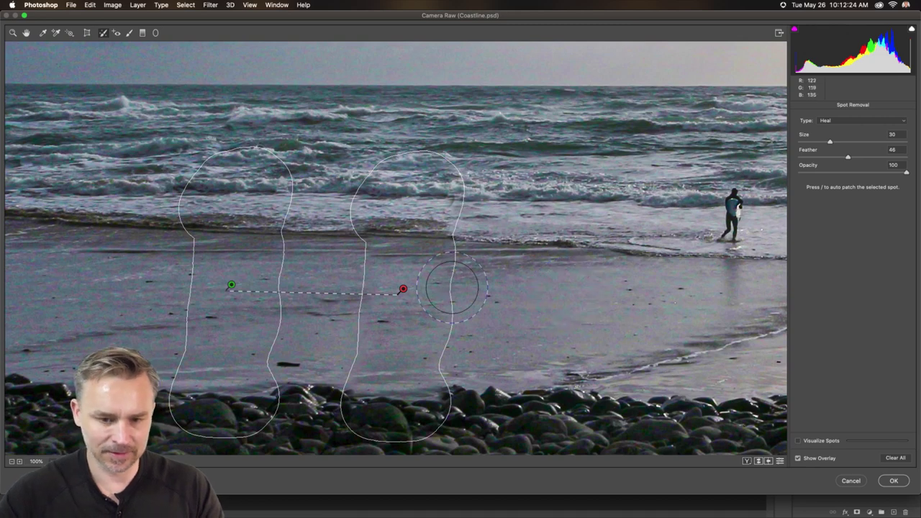
pyautogui.press('Delete')
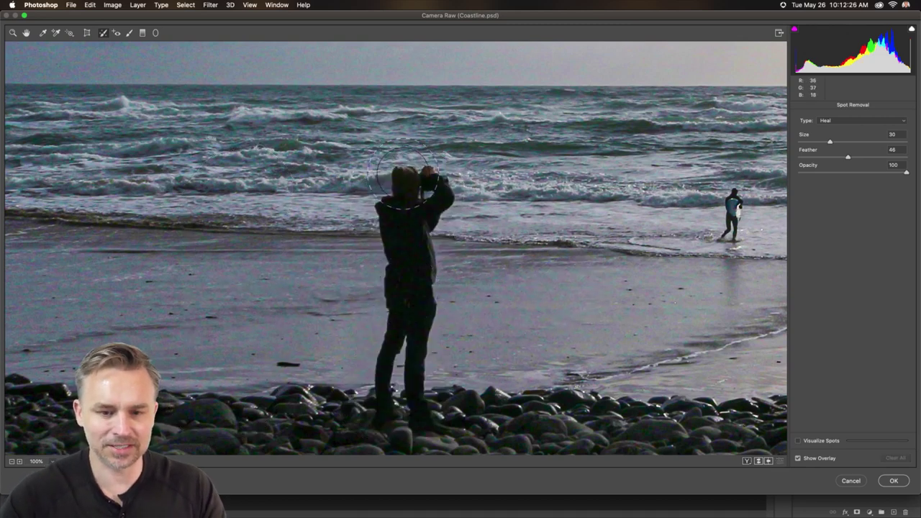
pyautogui.moveTo(418, 188)
pyautogui.mouseDown()
pyautogui.moveTo(398, 225)
pyautogui.moveTo(414, 261)
pyautogui.moveTo(409, 286)
pyautogui.moveTo(417, 311)
pyautogui.moveTo(402, 327)
pyautogui.moveTo(390, 383)
pyautogui.moveTo(399, 391)
pyautogui.moveTo(417, 379)
pyautogui.moveTo(439, 401)
pyautogui.moveTo(364, 404)
pyautogui.moveTo(392, 389)
pyautogui.moveTo(400, 295)
pyautogui.moveTo(417, 387)
pyautogui.moveTo(402, 213)
pyautogui.moveTo(401, 280)
pyautogui.moveTo(431, 247)
pyautogui.moveTo(444, 247)
pyautogui.moveTo(435, 280)
pyautogui.moveTo(450, 383)
pyautogui.moveTo(431, 346)
pyautogui.mouseUp()
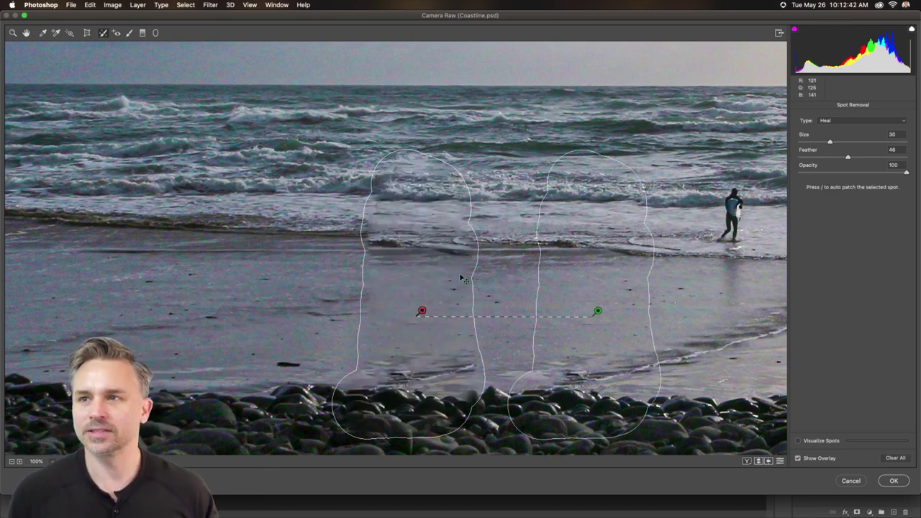
# Step: Move the patch source to cleaner sand on the right, check the result, and zoom out to the whole photo
pyautogui.hscroll(3, 527, 216)
pyautogui.hscroll(10, 527, 216)
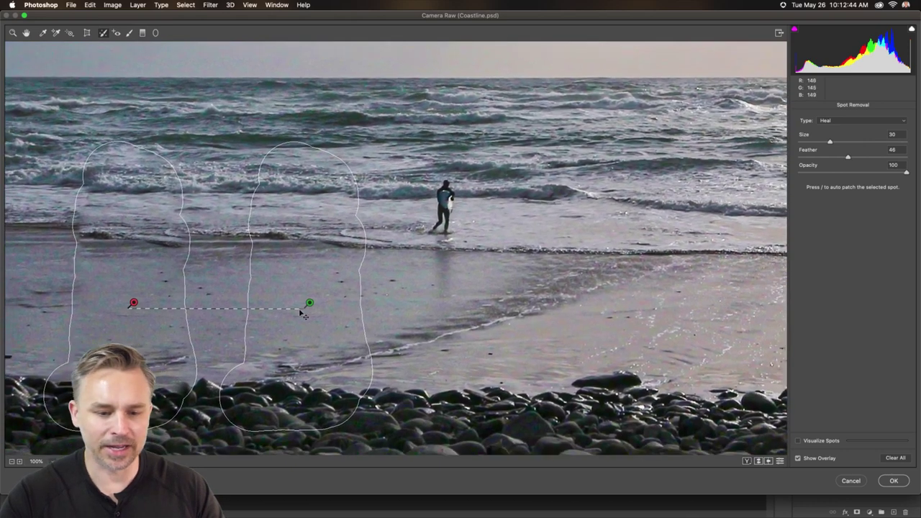
pyautogui.moveTo(375, 296); pyautogui.dragTo(682, 311)
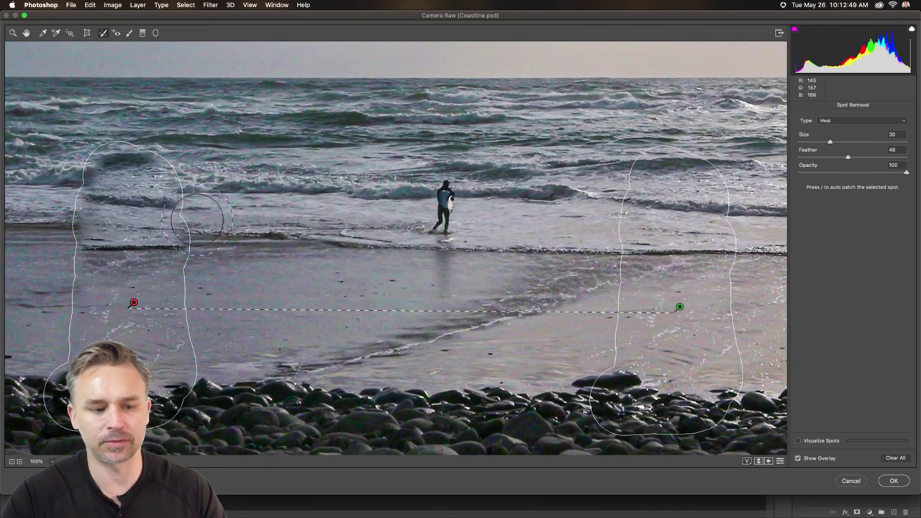
pyautogui.moveTo(113, 253)
pyautogui.mouseDown()
pyautogui.moveTo(240, 246)
pyautogui.moveTo(170, 238)
pyautogui.mouseUp()
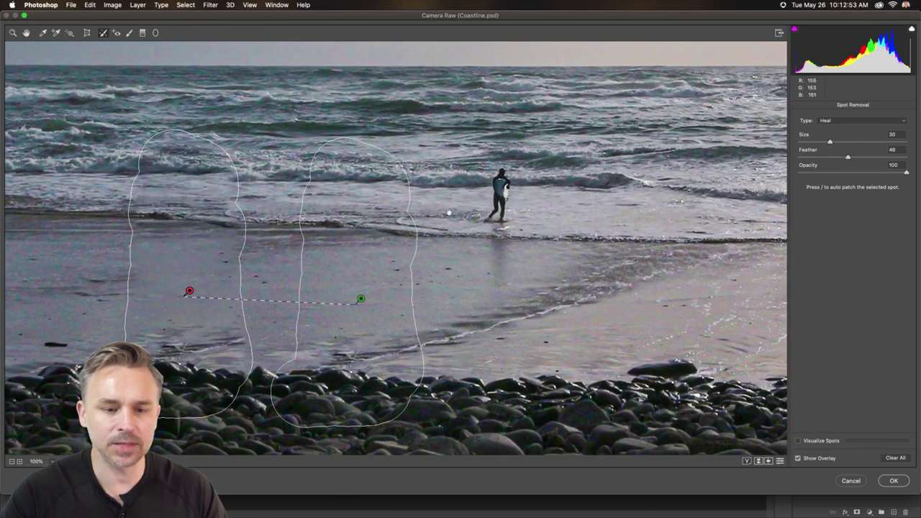
pyautogui.moveTo(425, 210); pyautogui.dragTo(552, 220)
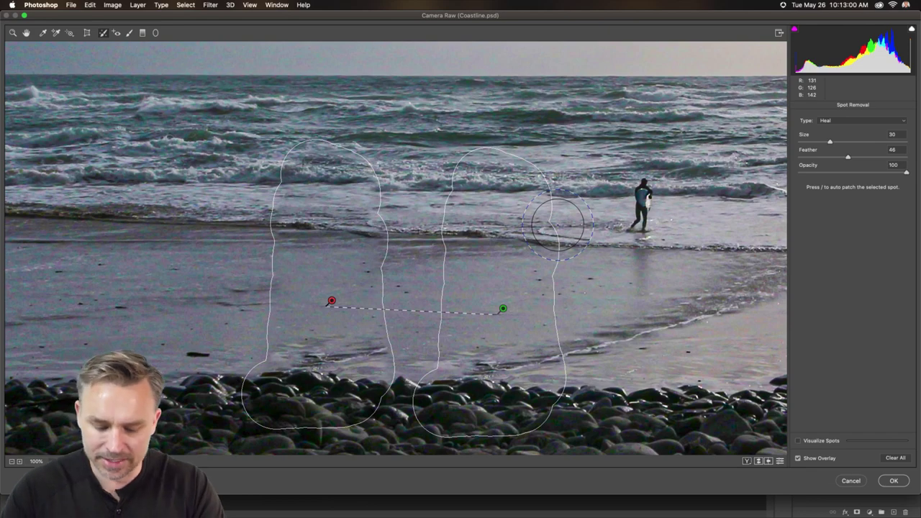
pyautogui.press('super+0')
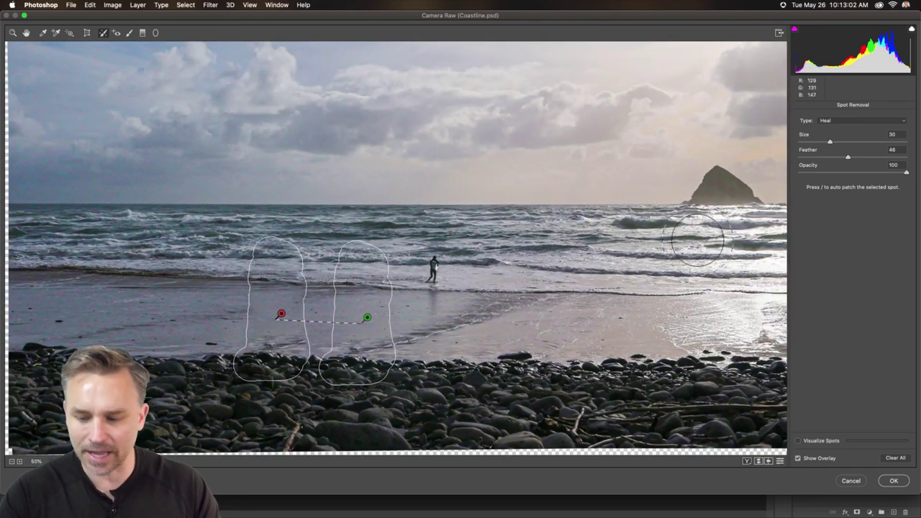
pyautogui.press('j')
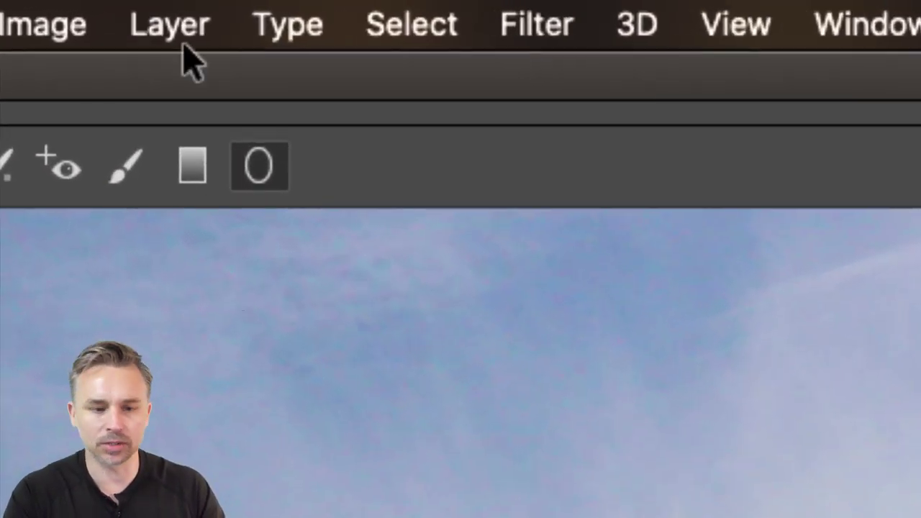
# Step: Add a graduated filter over the lower beach: cooler temperature, Exposure +2.00, less saturation, then apply the edits
pyautogui.click(193, 173)
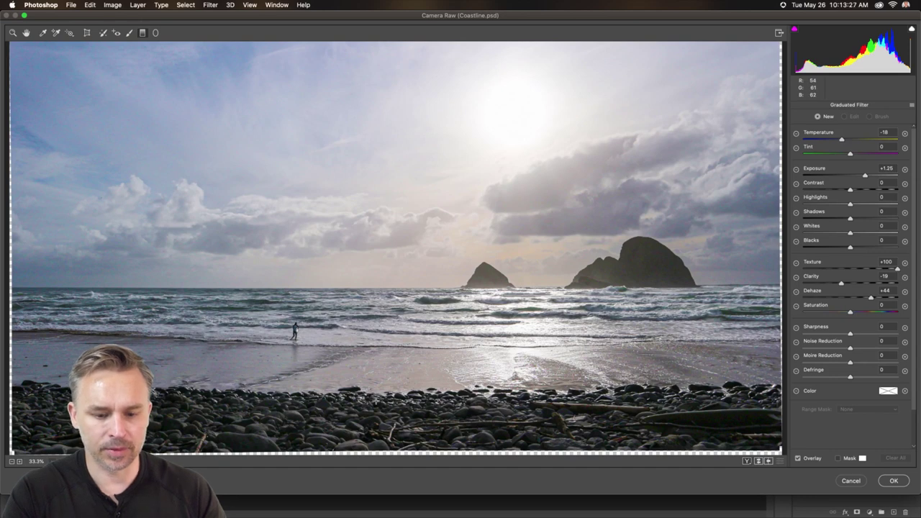
pyautogui.moveTo(376, 402); pyautogui.dragTo(375, 311)
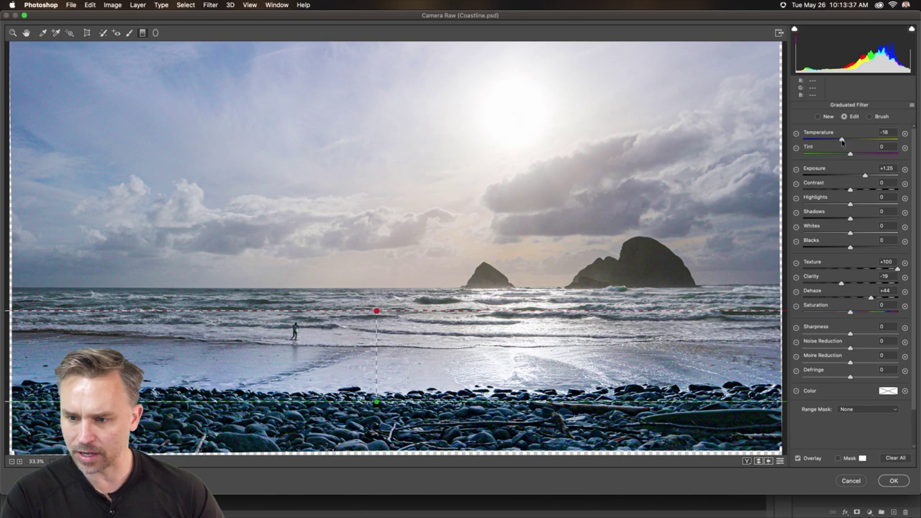
pyautogui.moveTo(842, 139); pyautogui.dragTo(849, 140)
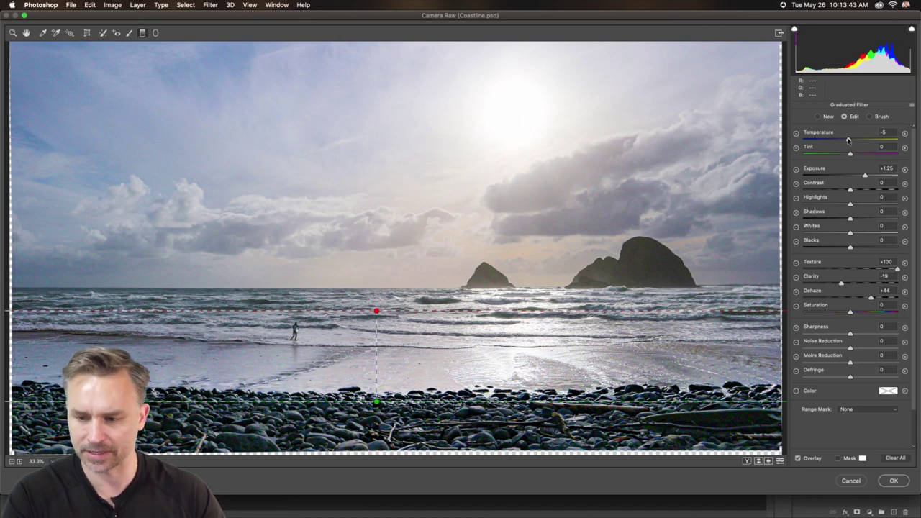
pyautogui.moveTo(866, 177); pyautogui.dragTo(875, 177)
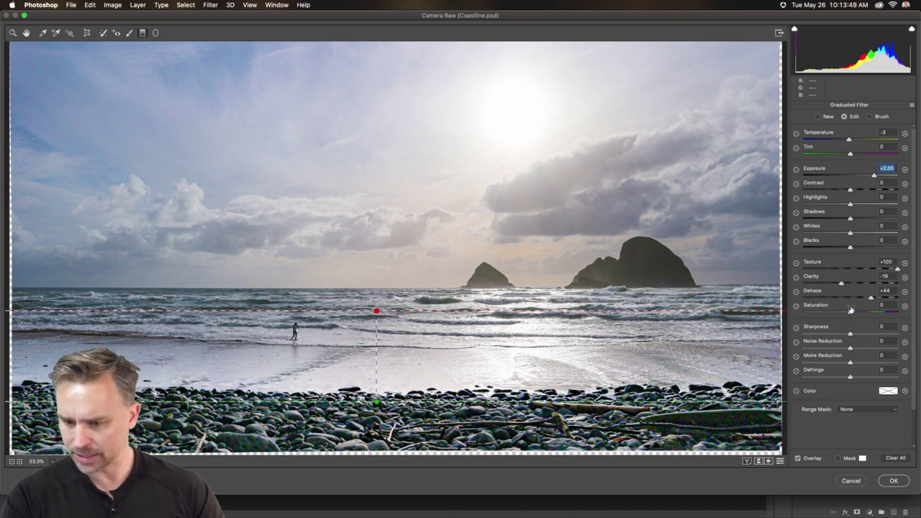
pyautogui.scroll(-2, 858, 366)
pyautogui.moveTo(851, 297)
pyautogui.mouseDown()
pyautogui.moveTo(821, 299)
pyautogui.moveTo(833, 299)
pyautogui.mouseUp()
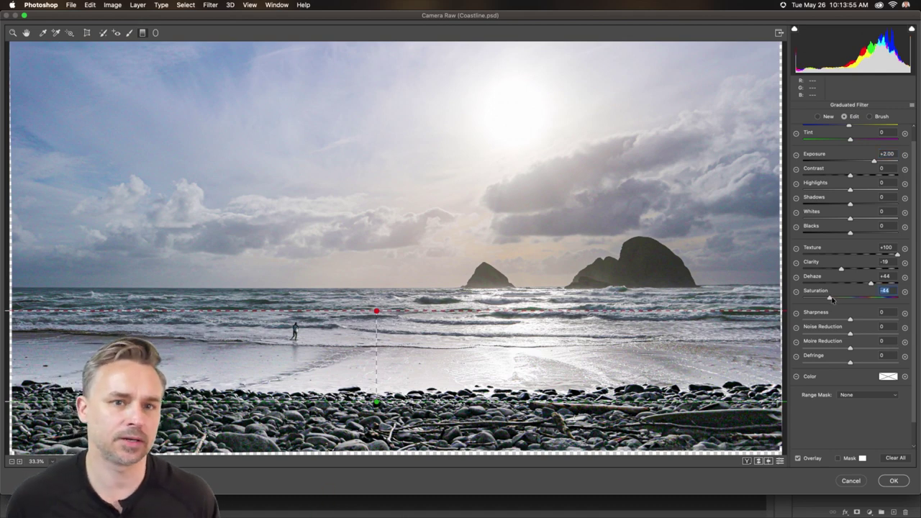
pyautogui.click(884, 481)
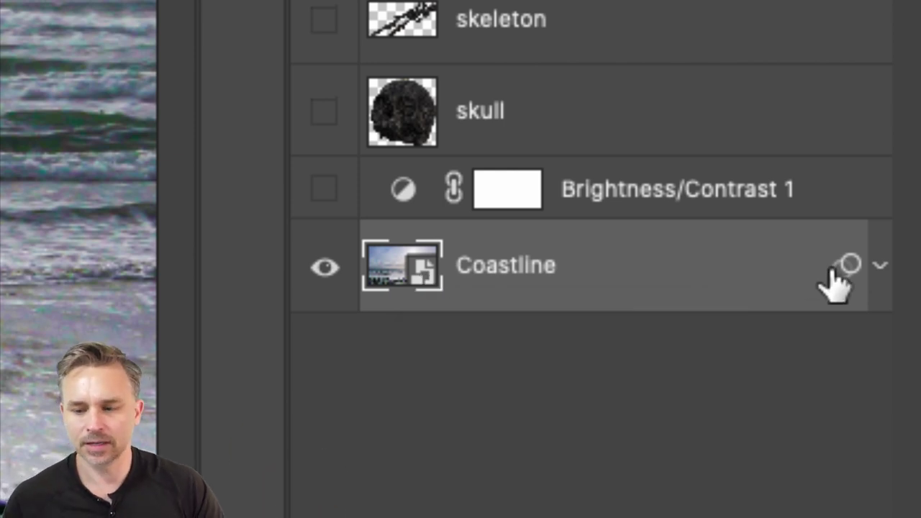
# Step: Expand Coastline's smart filters and toggle the Camera Raw Filter off and on to compare
pyautogui.click(880, 266)
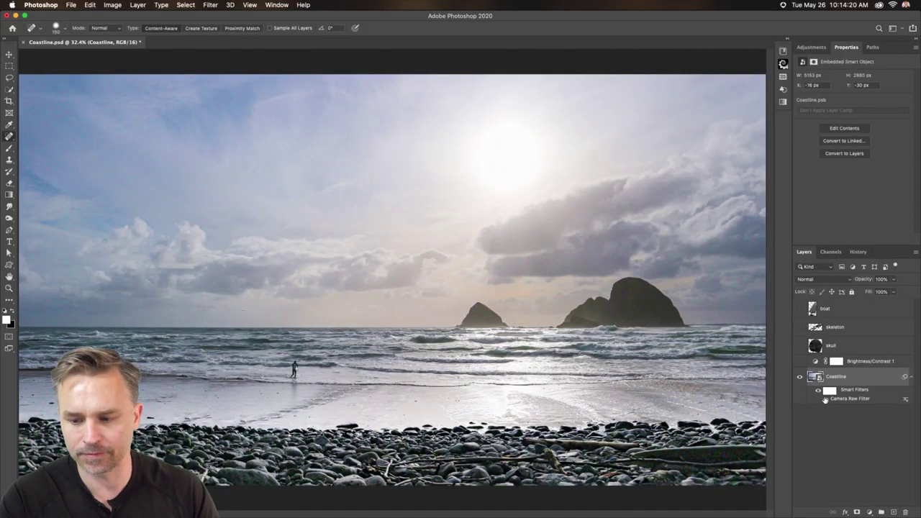
pyautogui.click(825, 399)
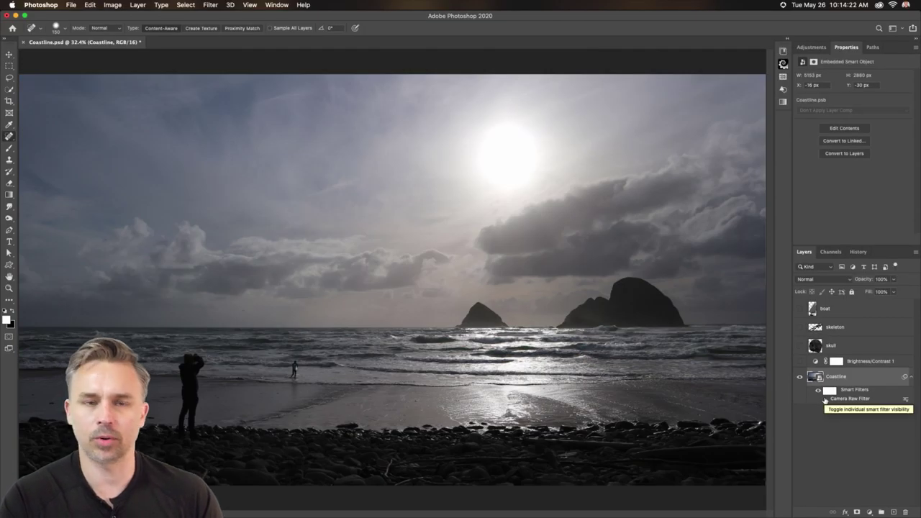
pyautogui.click(825, 400)
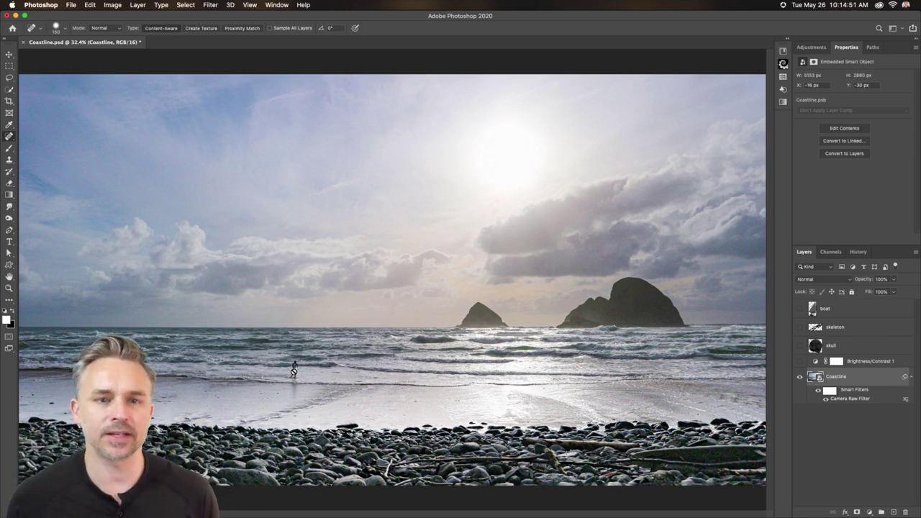
pyautogui.click(910, 378)
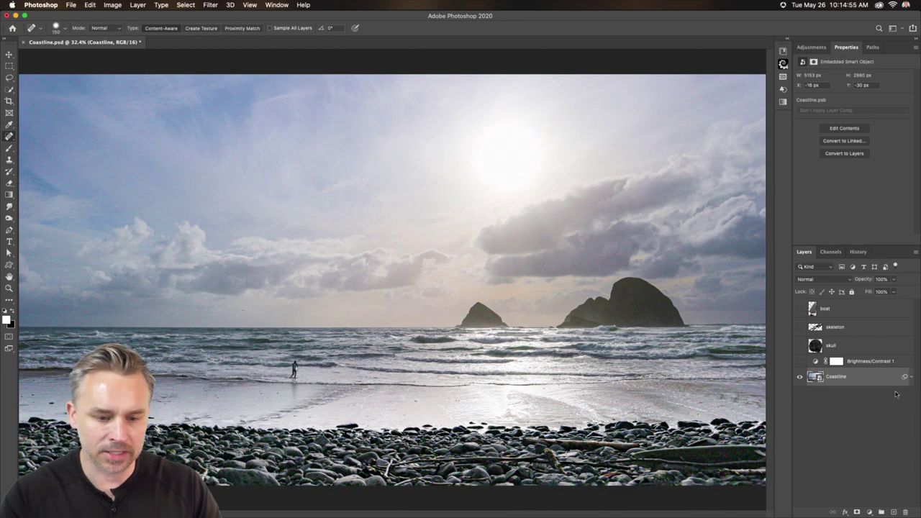
# Step: Open the Coastline smart object's original contents, close it, and expand its smart filters again
pyautogui.doubleClick(814, 377)
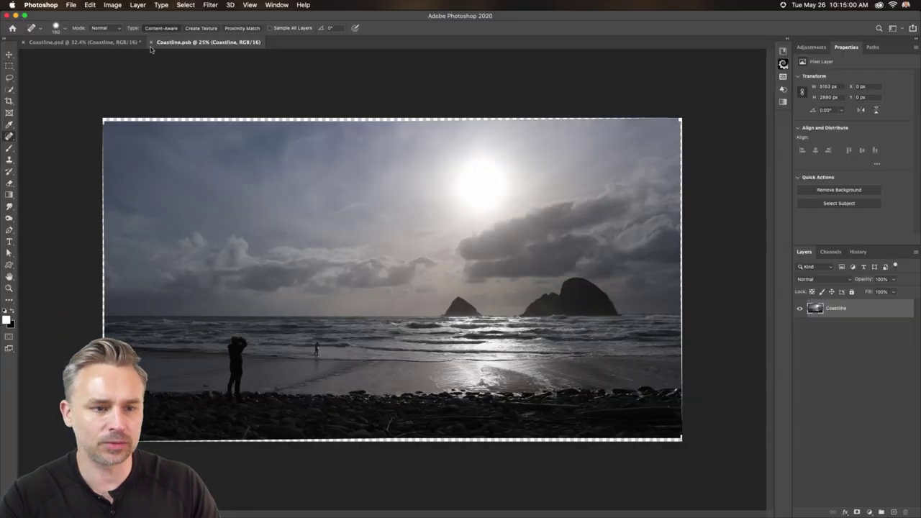
pyautogui.click(167, 56)
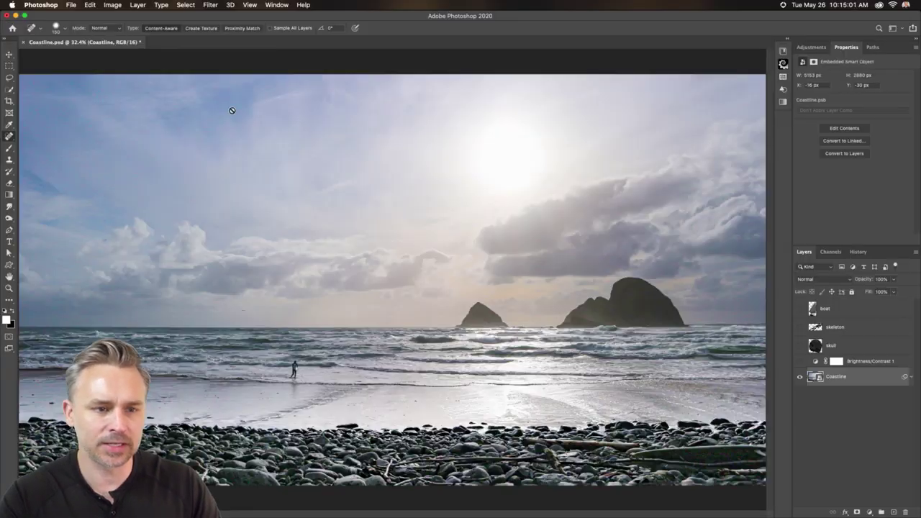
pyautogui.click(911, 378)
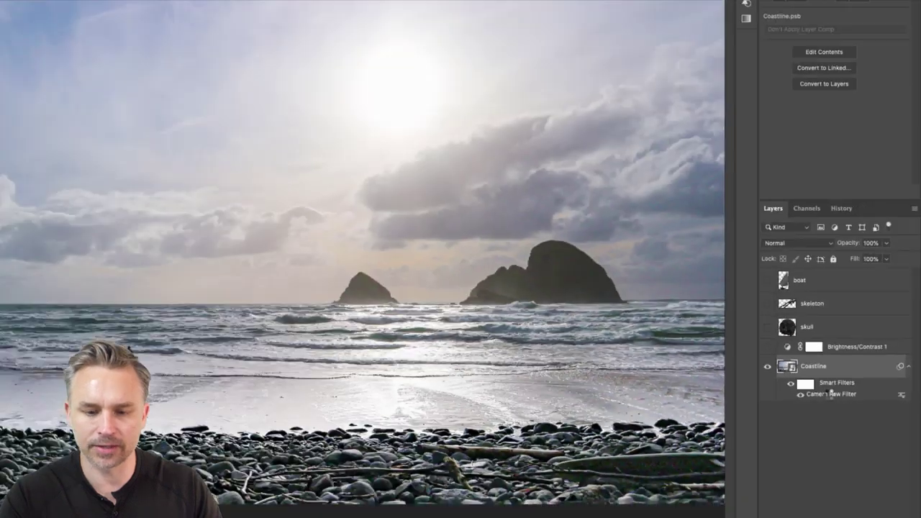
# Step: Reopen the Camera Raw Filter and heal away the surfer and wet-sand mark with a size-10 Heal brush
pyautogui.doubleClick(831, 394)
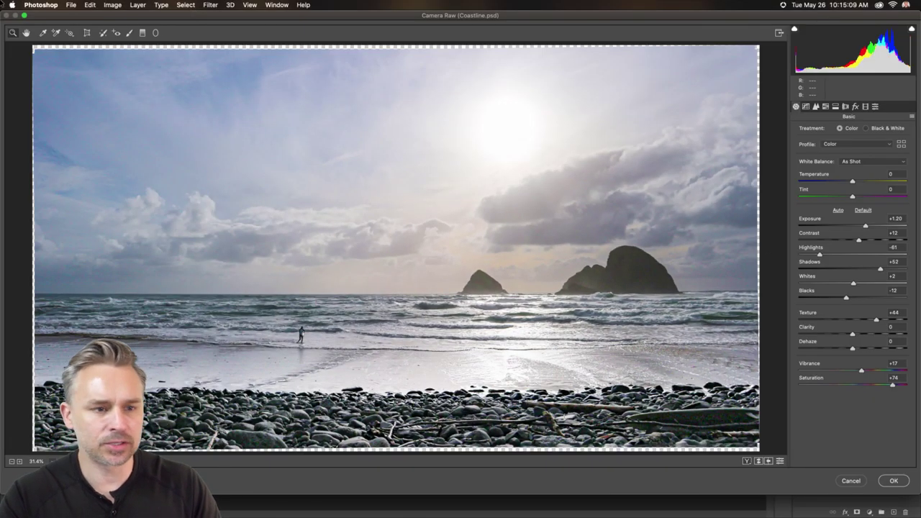
pyautogui.click(103, 32)
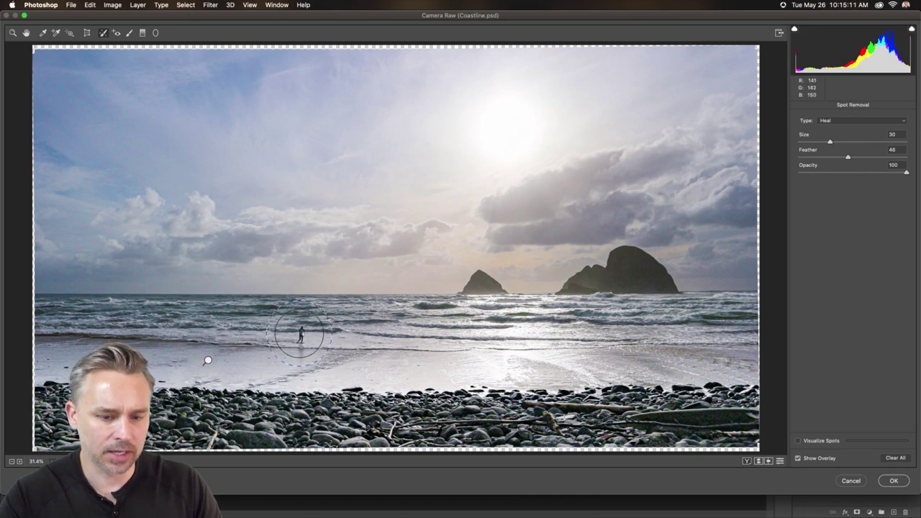
pyautogui.press('[')
pyautogui.press('[')
pyautogui.press('[')
pyautogui.press('[')
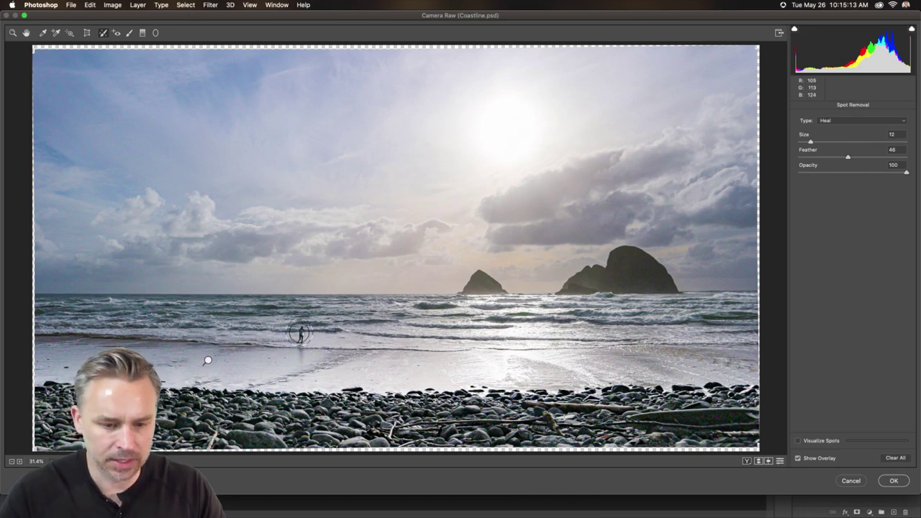
pyautogui.press('super+equal')
pyautogui.press('super+equal')
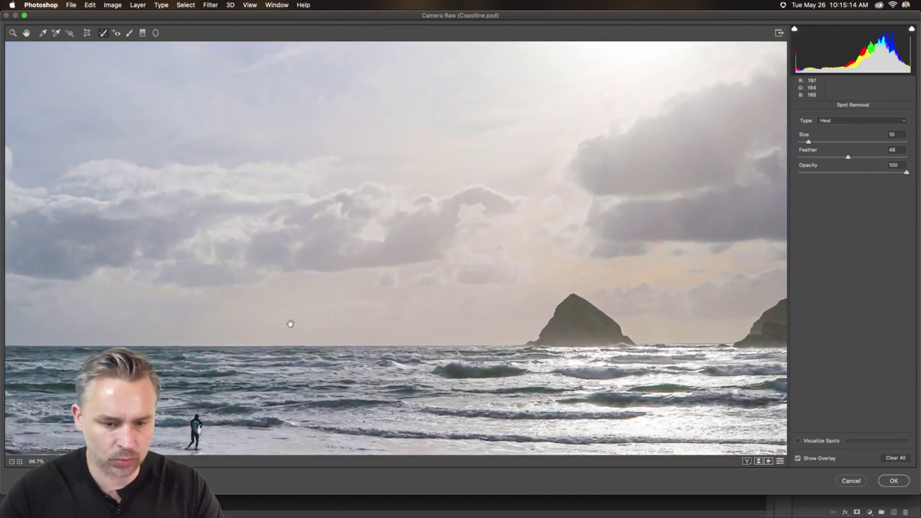
pyautogui.scroll(-10, 288, 324)
pyautogui.moveTo(393, 159)
pyautogui.mouseDown()
pyautogui.moveTo(385, 207)
pyautogui.moveTo(372, 217)
pyautogui.moveTo(366, 208)
pyautogui.moveTo(389, 167)
pyautogui.mouseUp()
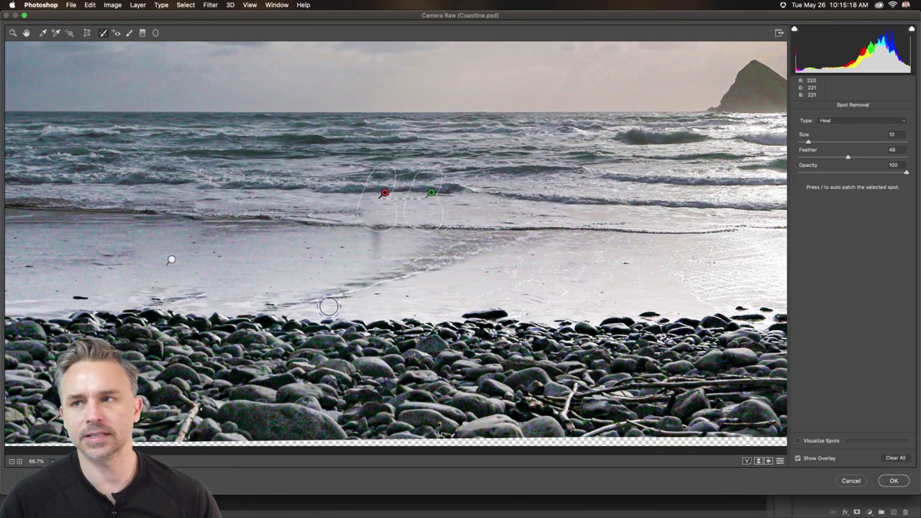
pyautogui.click(900, 122)
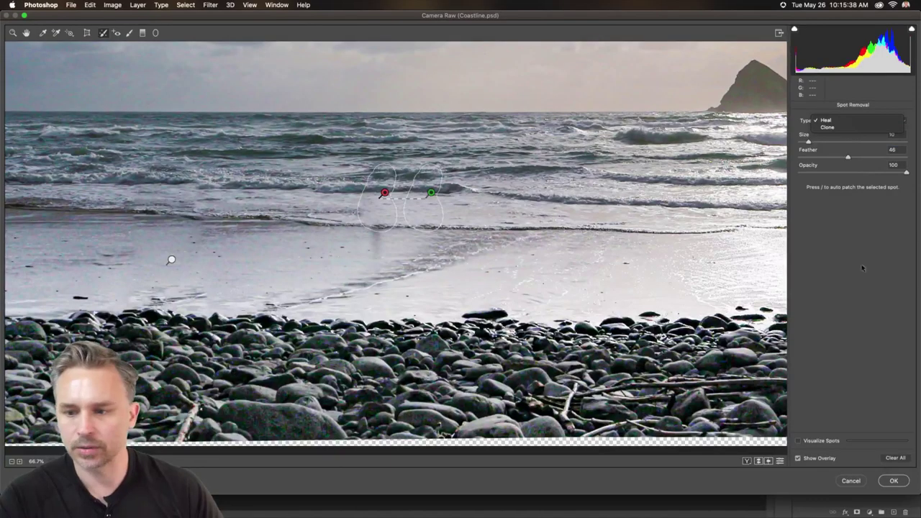
pyautogui.click(863, 268)
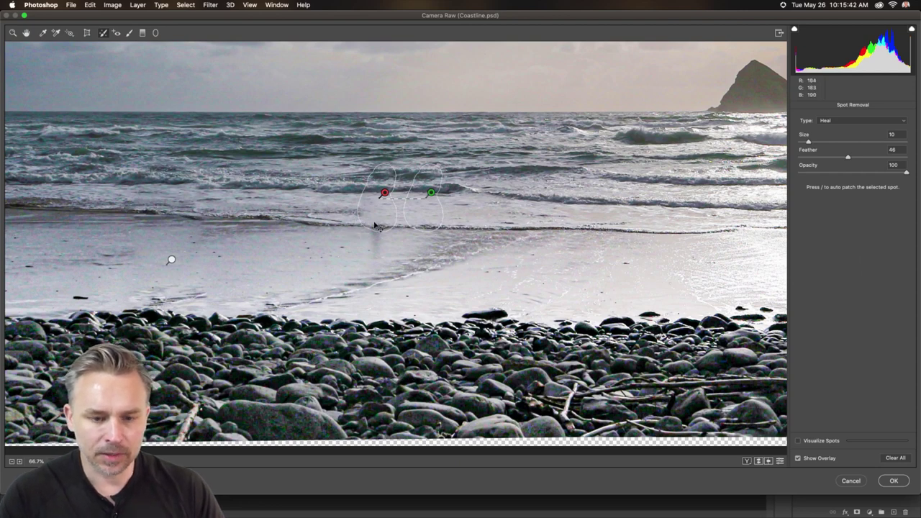
pyautogui.moveTo(376, 250); pyautogui.dragTo(376, 207)
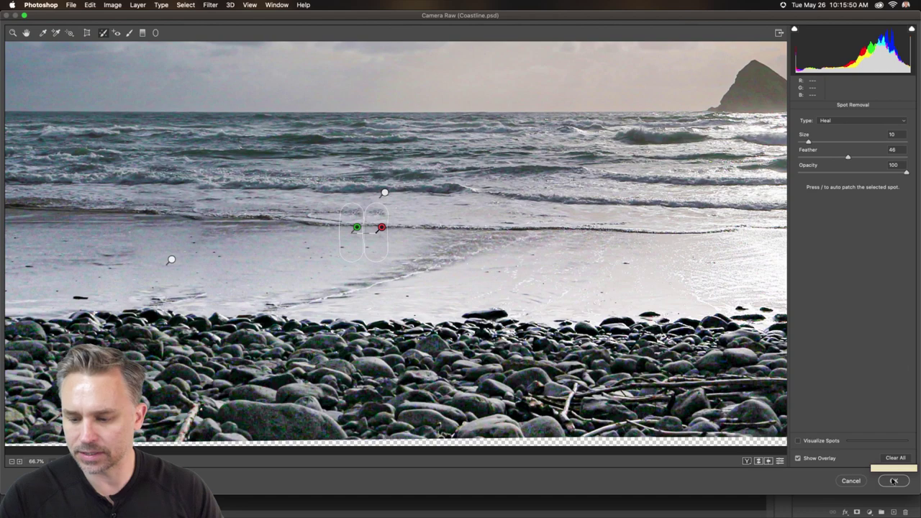
# Step: Toggle before/after to compare the retouch, then apply it to the Coastline layer
pyautogui.click(758, 461)
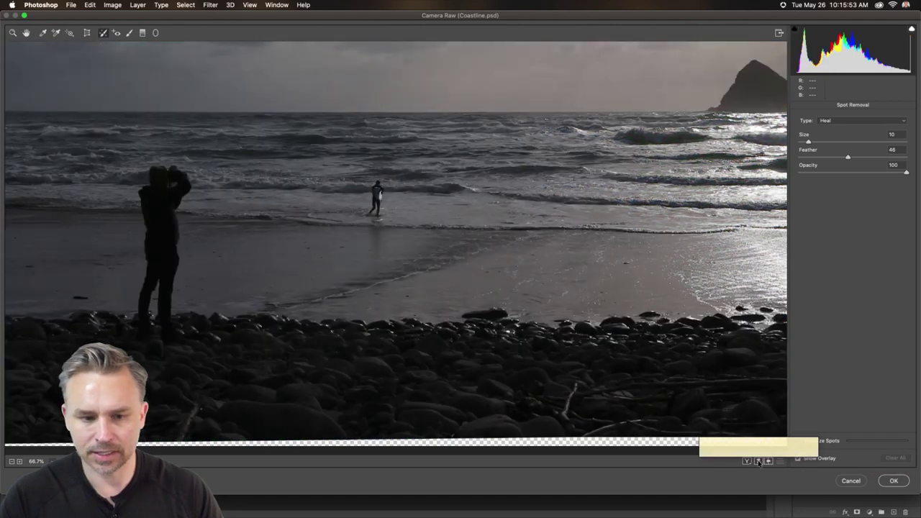
pyautogui.click(758, 462)
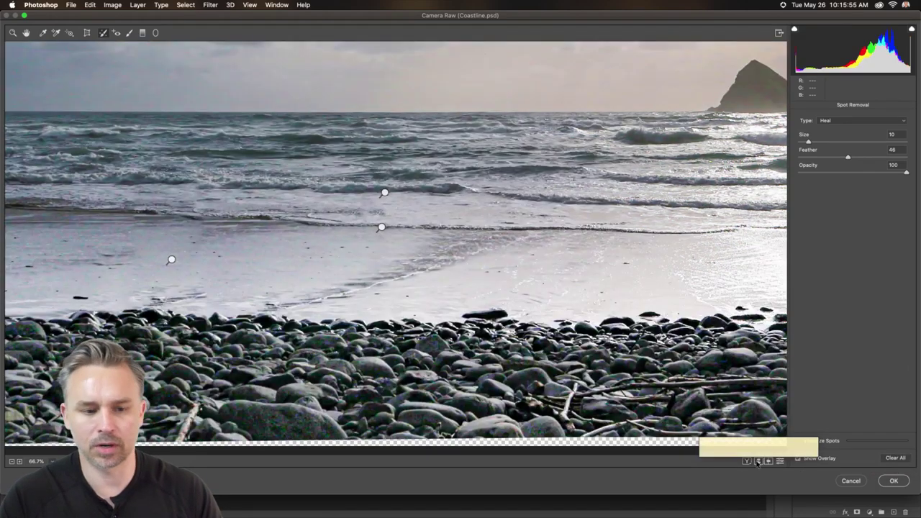
pyautogui.click(758, 462)
pyautogui.click(758, 462)
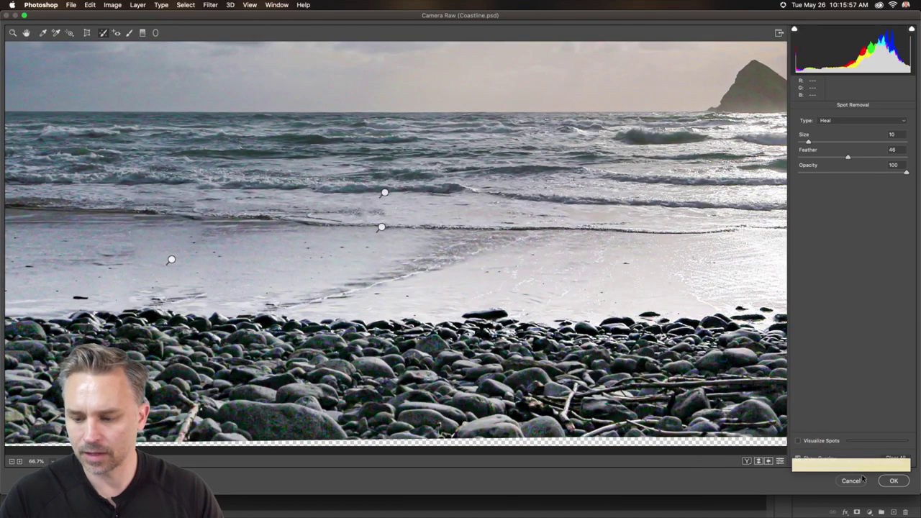
pyautogui.click(893, 481)
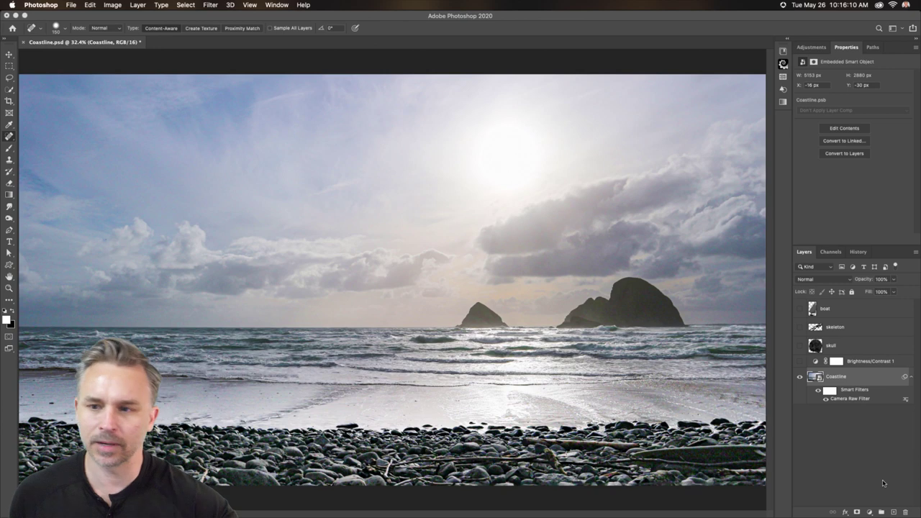
# Step: Collapse Coastline's smart filters, toggle the skull's visibility, and drag Brightness/Contrast 1 to the trash
pyautogui.click(911, 376)
pyautogui.click(799, 347)
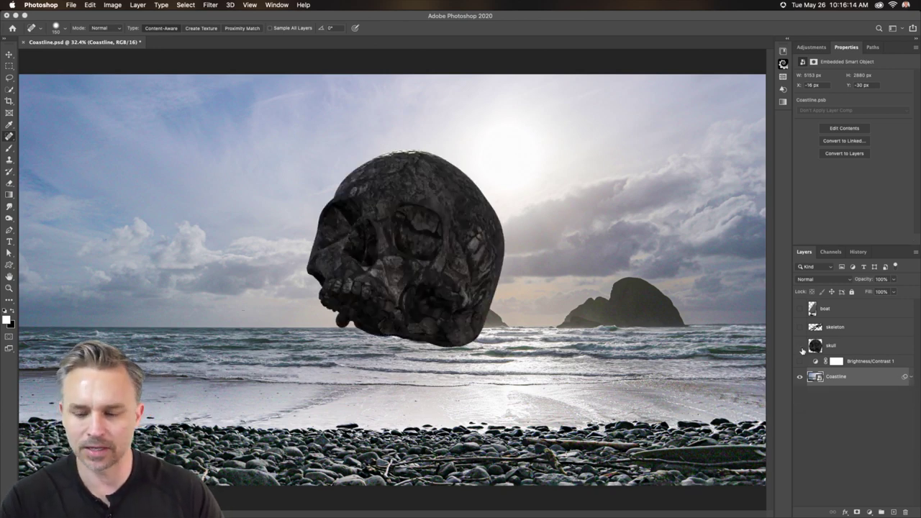
pyautogui.click(799, 347)
pyautogui.click(800, 350)
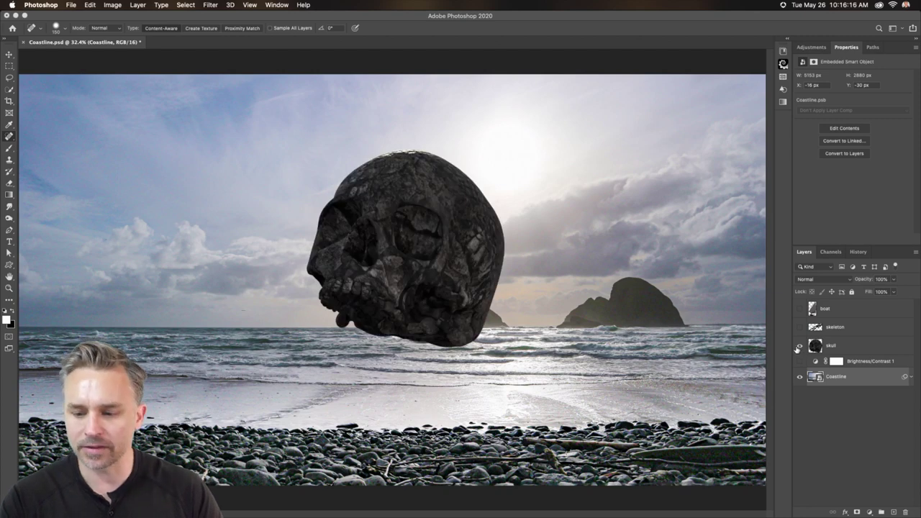
pyautogui.click(799, 350)
pyautogui.moveTo(868, 360); pyautogui.dragTo(905, 512)
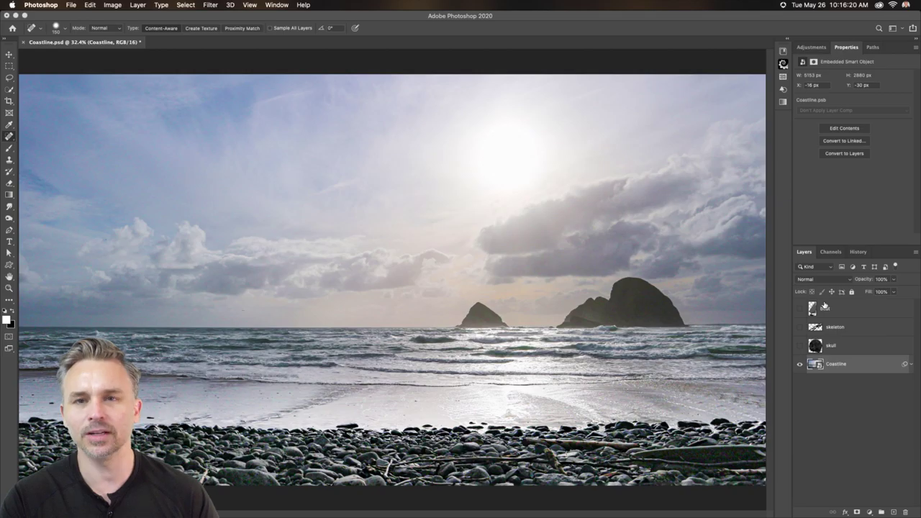
pyautogui.click(15, 15)
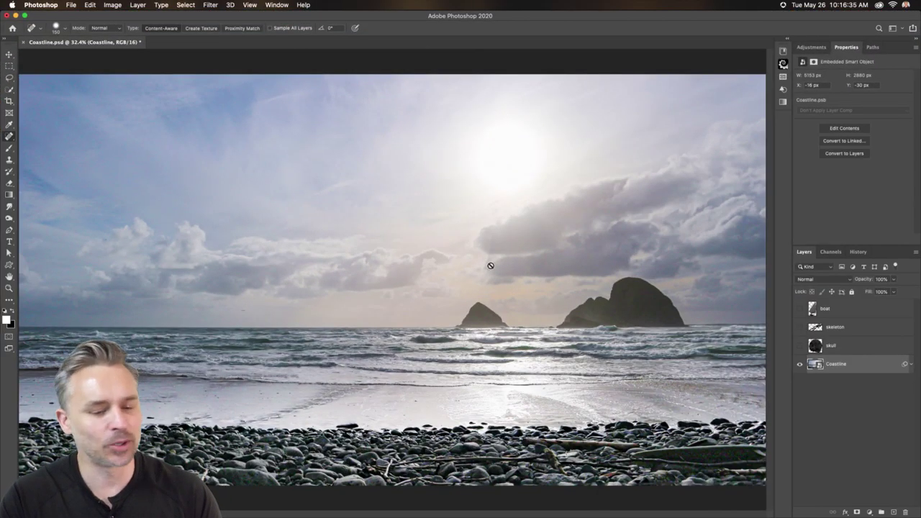
# Step: Show the skull layer and reposition it with the Move tool
pyautogui.click(800, 346)
pyautogui.click(850, 346)
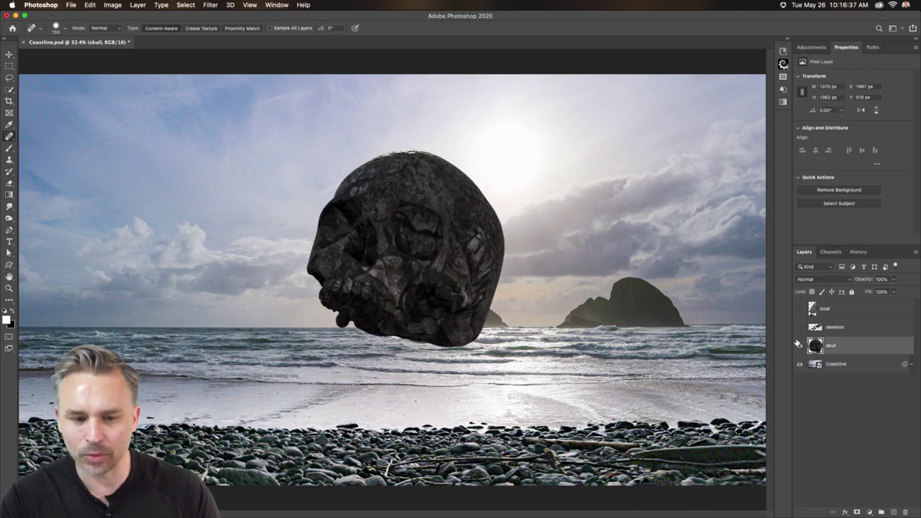
pyautogui.click(9, 55)
pyautogui.moveTo(364, 190); pyautogui.dragTo(292, 314)
# Step: Show the skeleton and boat, hide skull and skeleton, and move the sailboat onto the beach at X 2162, Y 71
pyautogui.click(799, 327)
pyautogui.click(835, 327)
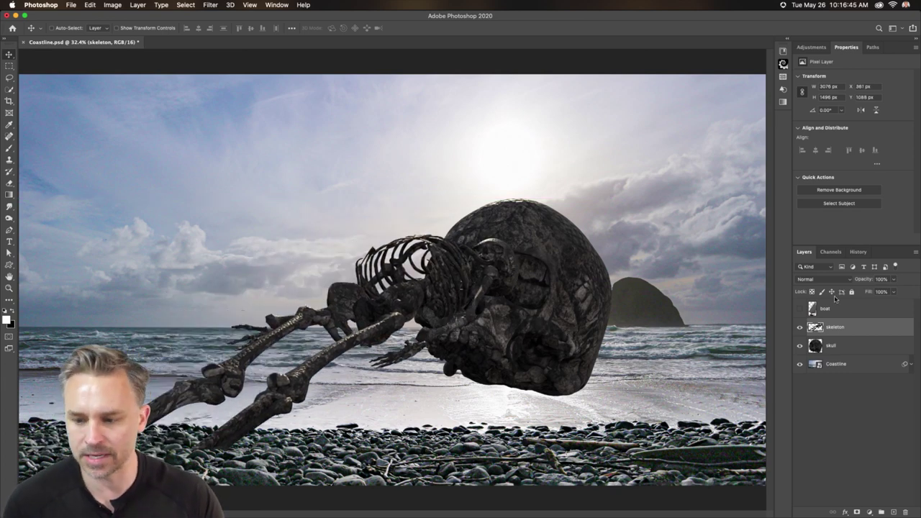
pyautogui.click(799, 308)
pyautogui.click(800, 346)
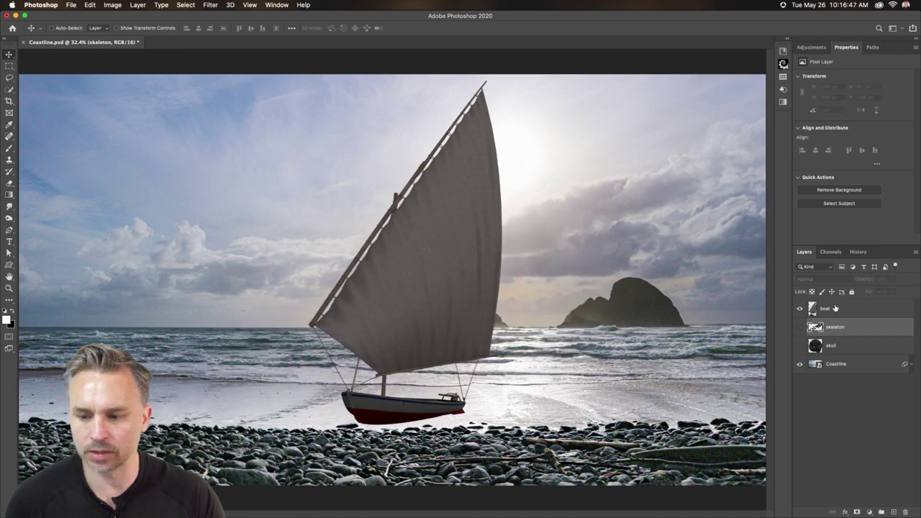
pyautogui.click(828, 309)
pyautogui.moveTo(467, 309); pyautogui.dragTo(477, 342)
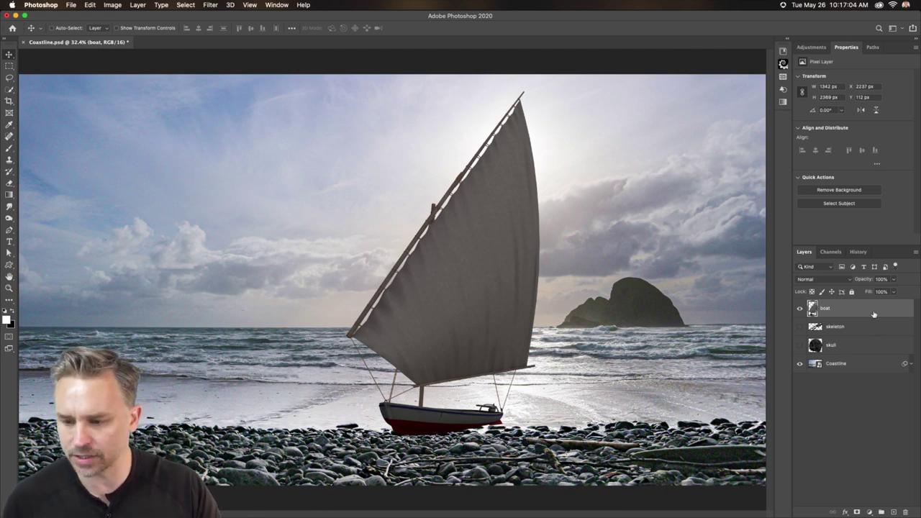
pyautogui.moveTo(505, 274); pyautogui.dragTo(488, 264)
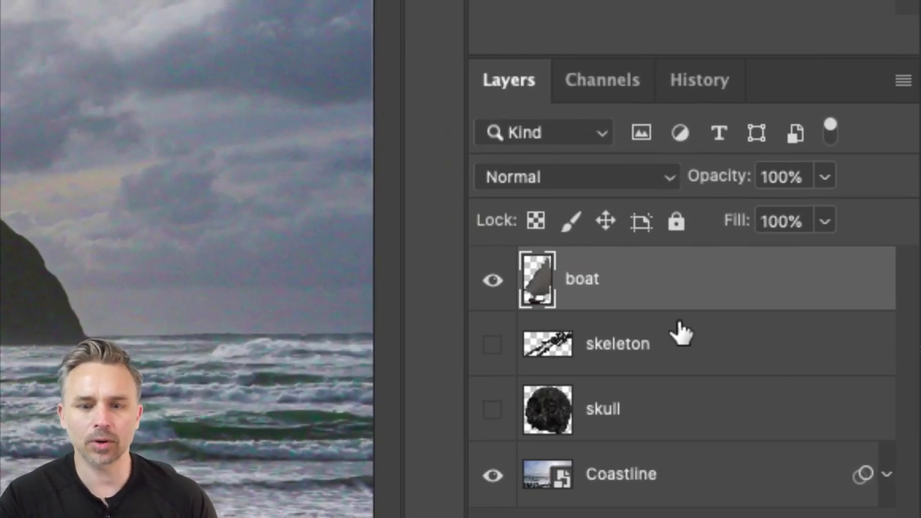
# Step: Convert the boat and skeleton layers to smart objects, then hide the skeleton again
pyautogui.rightClick(689, 281)
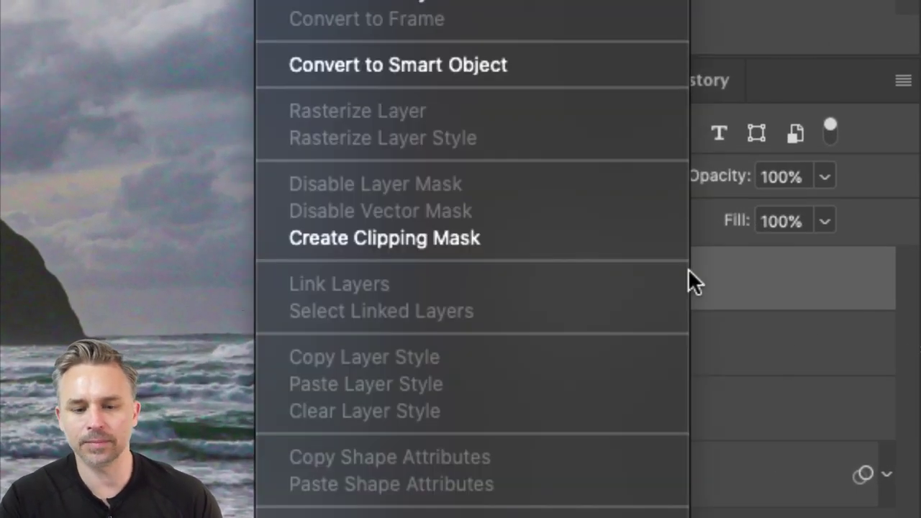
pyautogui.click(460, 63)
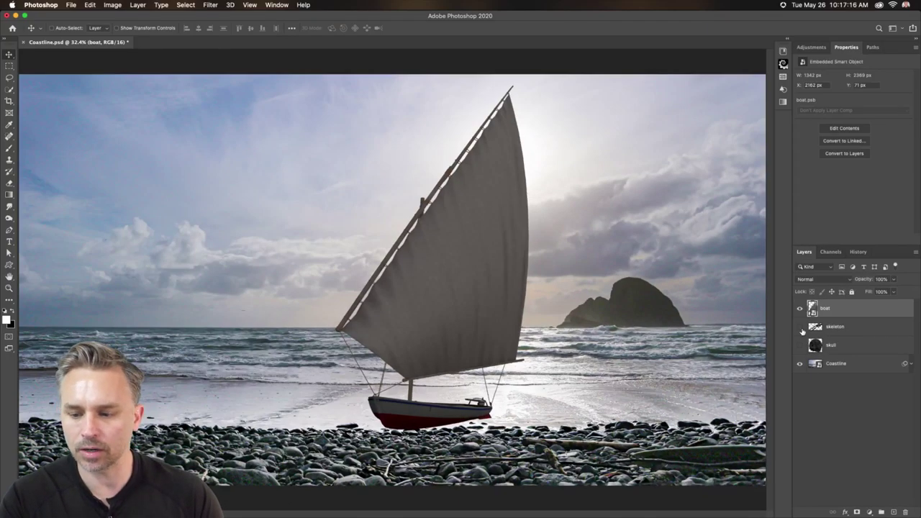
pyautogui.click(800, 327)
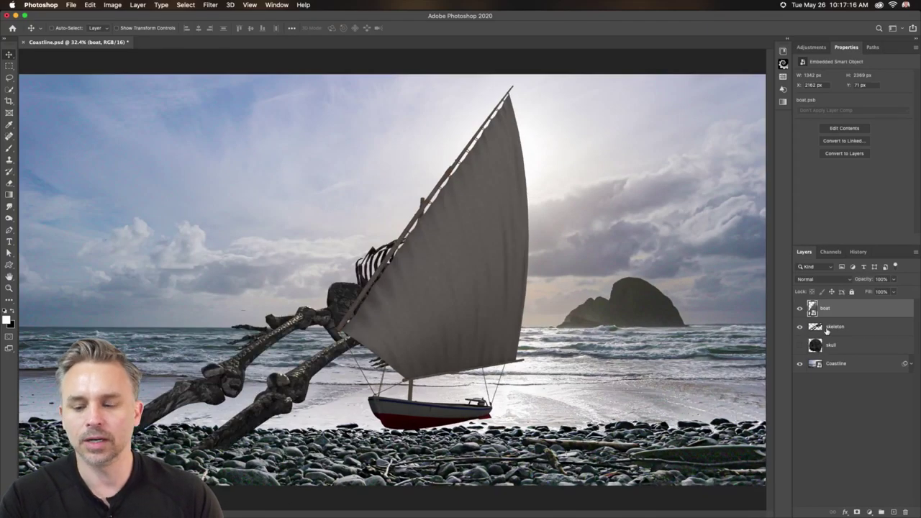
pyautogui.click(838, 328)
pyautogui.rightClick(841, 328)
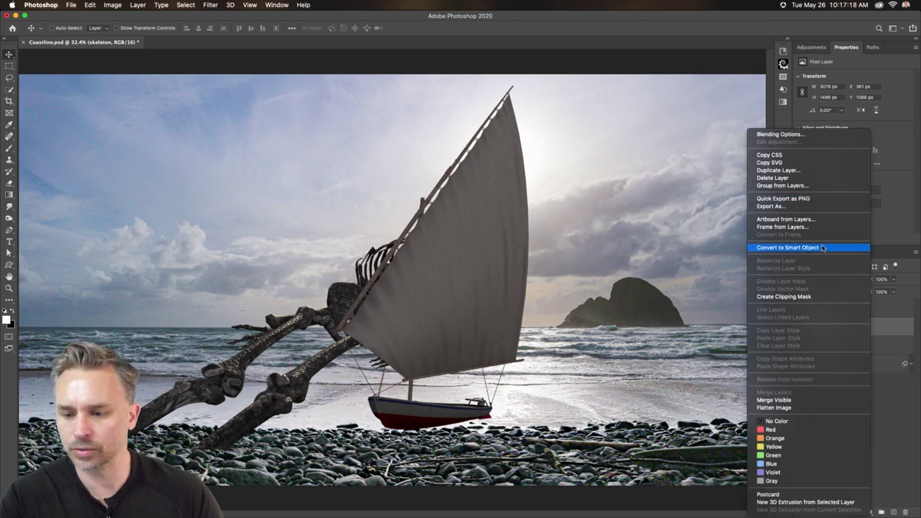
pyautogui.click(823, 247)
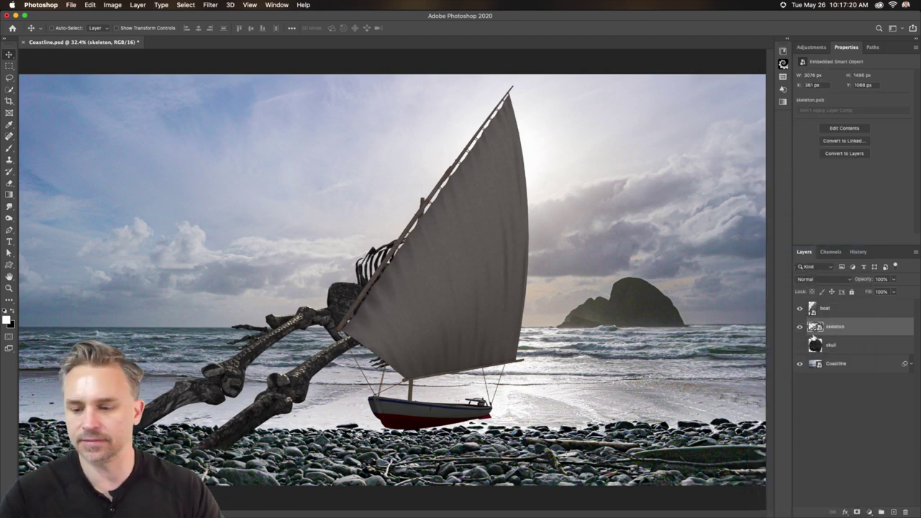
pyautogui.click(800, 328)
# Step: Rasterize the boat, place it on the left of the beach, and duplicate a copy to the right
pyautogui.click(832, 311)
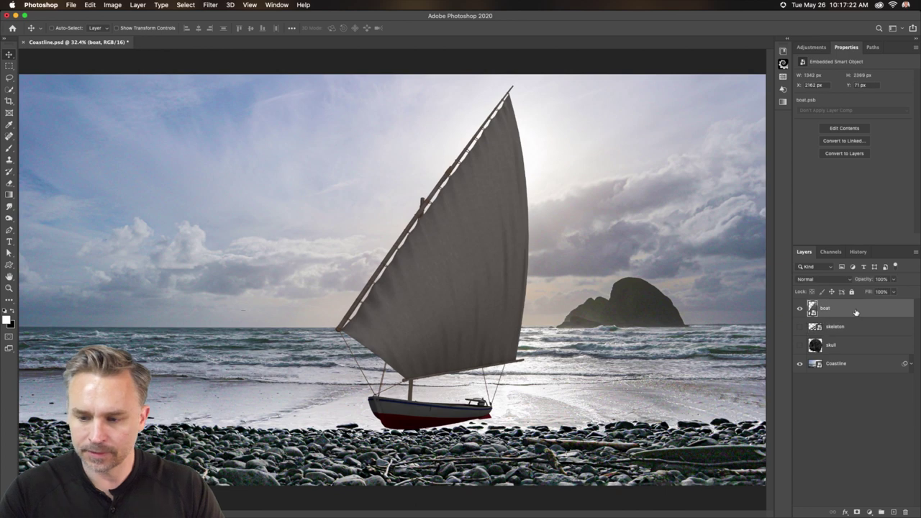
pyautogui.rightClick(811, 304)
pyautogui.click(783, 282)
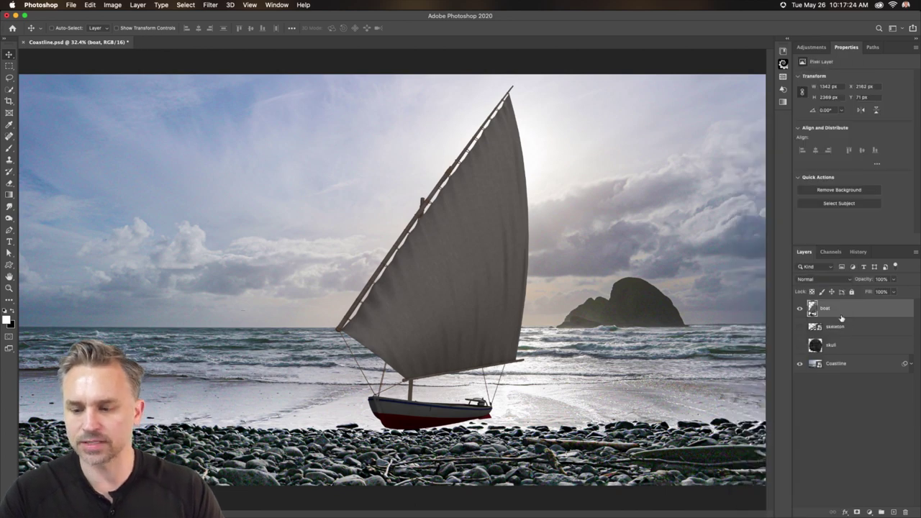
pyautogui.moveTo(487, 286); pyautogui.dragTo(264, 285)
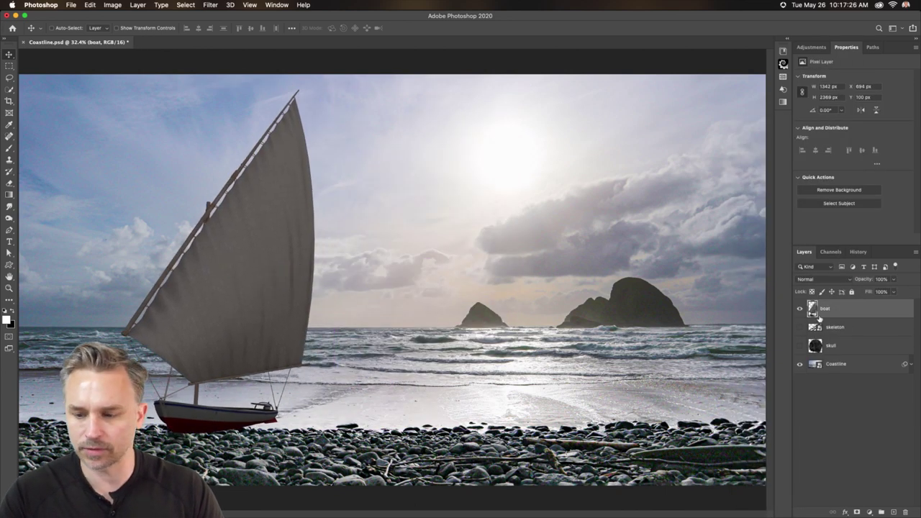
pyautogui.press('super+j')
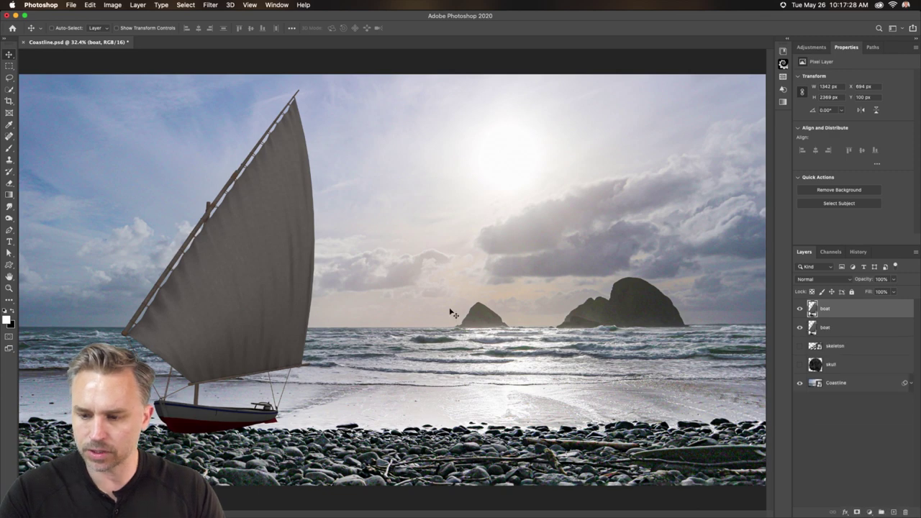
pyautogui.moveTo(293, 266); pyautogui.dragTo(617, 265)
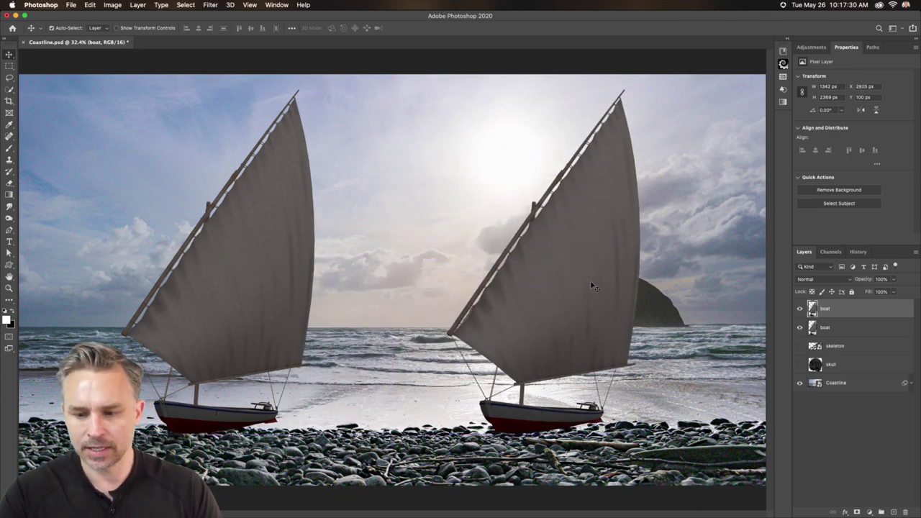
# Step: Convert the right boat copy to a smart object and select both boats for scaling
pyautogui.rightClick(846, 310)
pyautogui.click(760, 247)
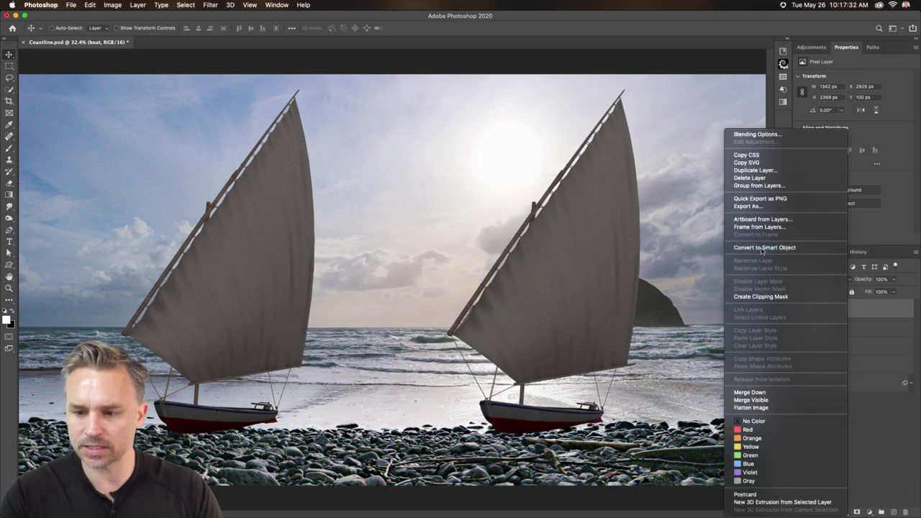
pyautogui.keyDown('shift'); pyautogui.click(847, 328); pyautogui.keyUp('shift')
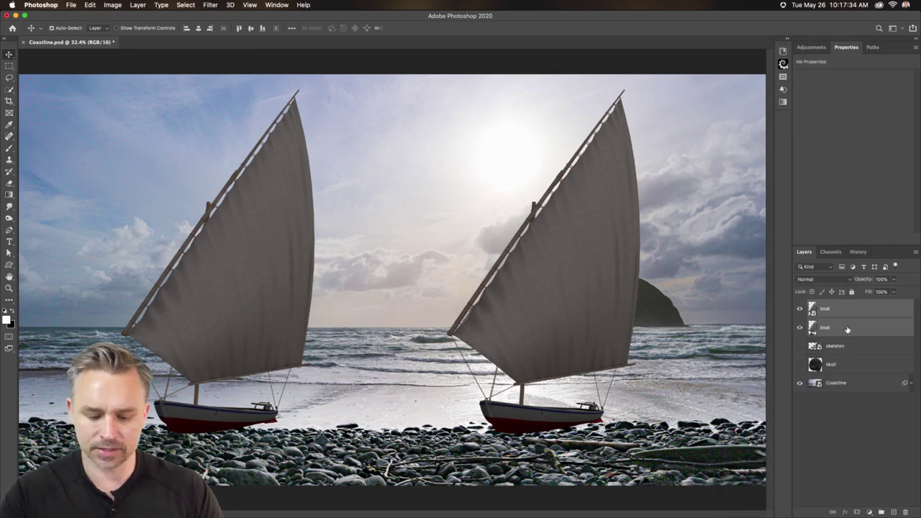
pyautogui.press('super+t')
# Step: Shrink both boats onto the horizon between the sea stacks, then scale them back up
pyautogui.moveTo(119, 89); pyautogui.dragTo(547, 375)
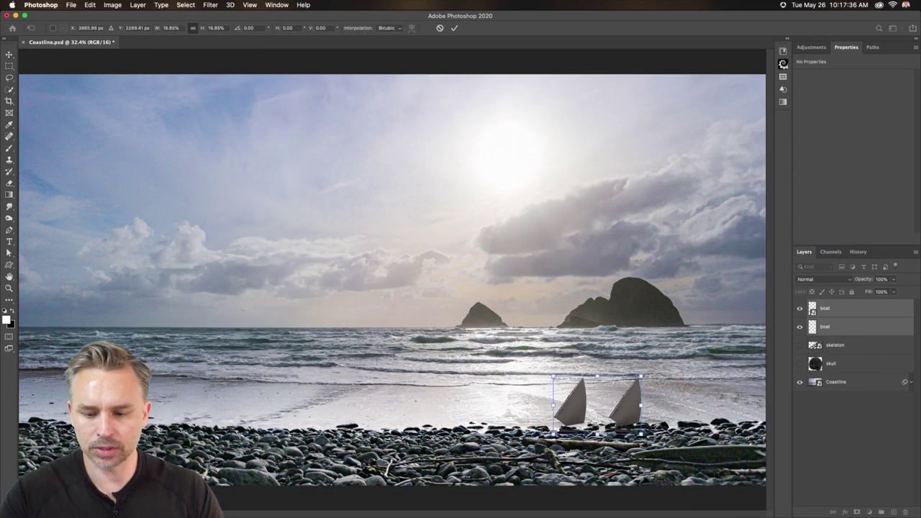
pyautogui.moveTo(590, 399); pyautogui.dragTo(482, 329)
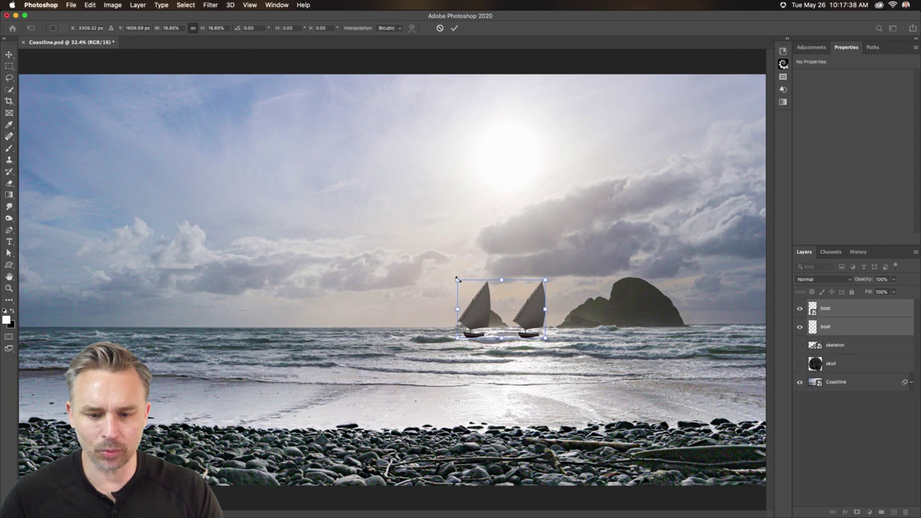
pyautogui.moveTo(457, 280); pyautogui.dragTo(515, 326)
pyautogui.press('Return')
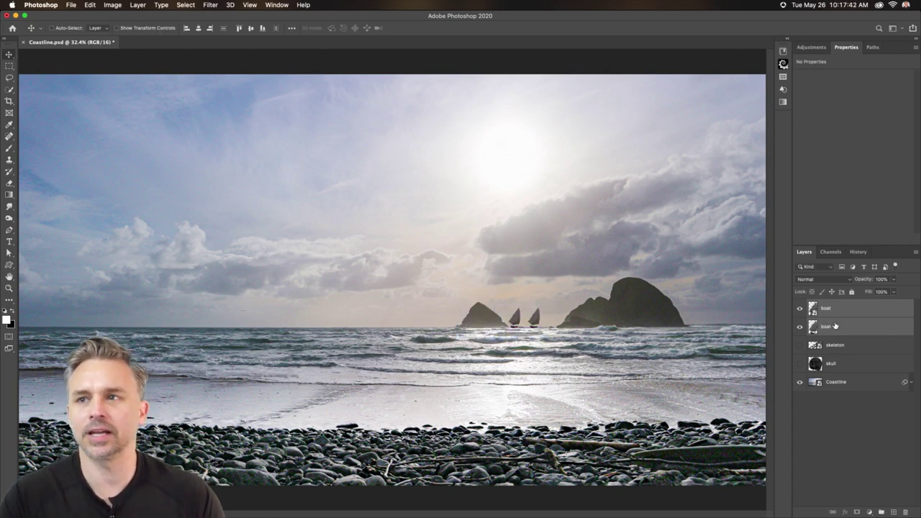
pyautogui.press('super+t')
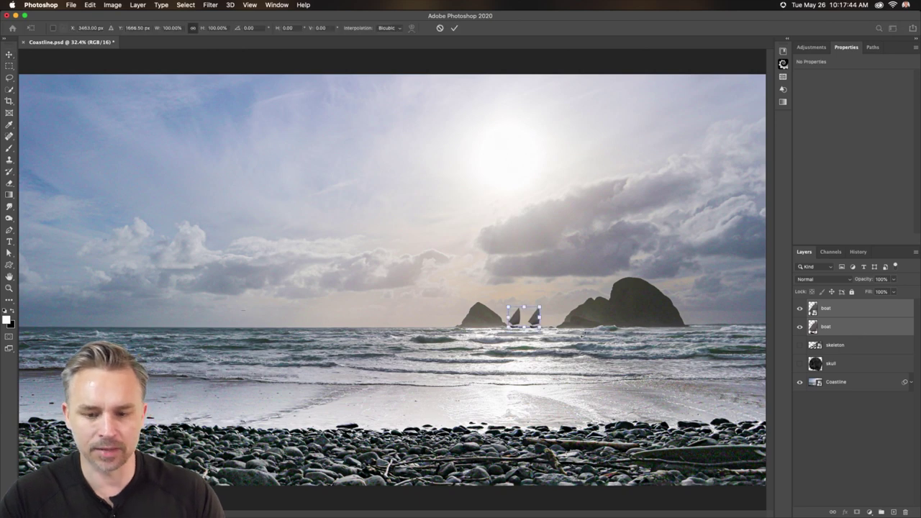
pyautogui.moveTo(509, 328); pyautogui.dragTo(143, 101)
pyautogui.press('Return')
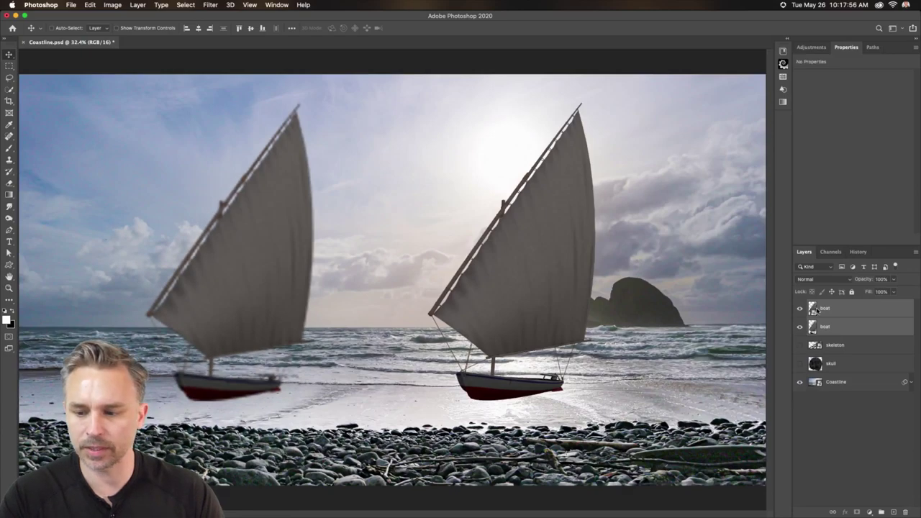
# Step: Compare the boats' sharpness, delete the blurred pixel copy, hide the remaining boat and show the skeleton
pyautogui.click(820, 308)
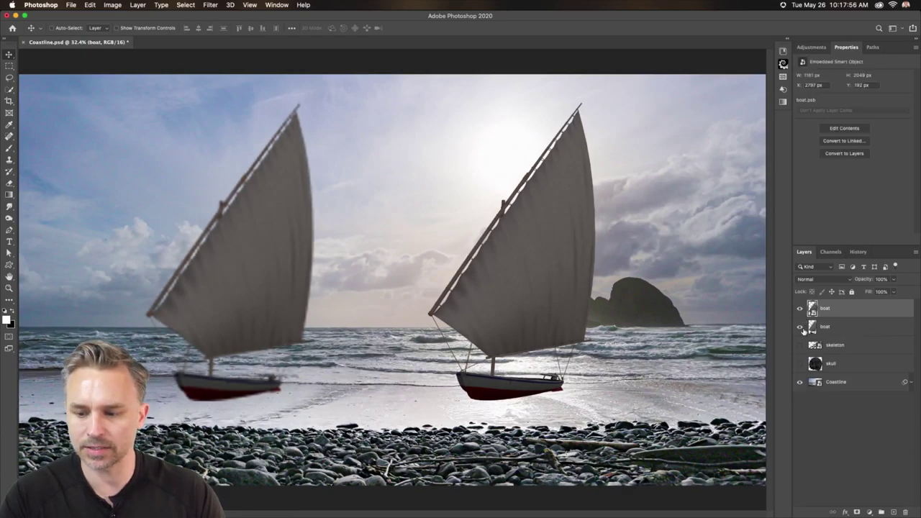
pyautogui.click(800, 327)
pyautogui.click(799, 308)
pyautogui.click(799, 308)
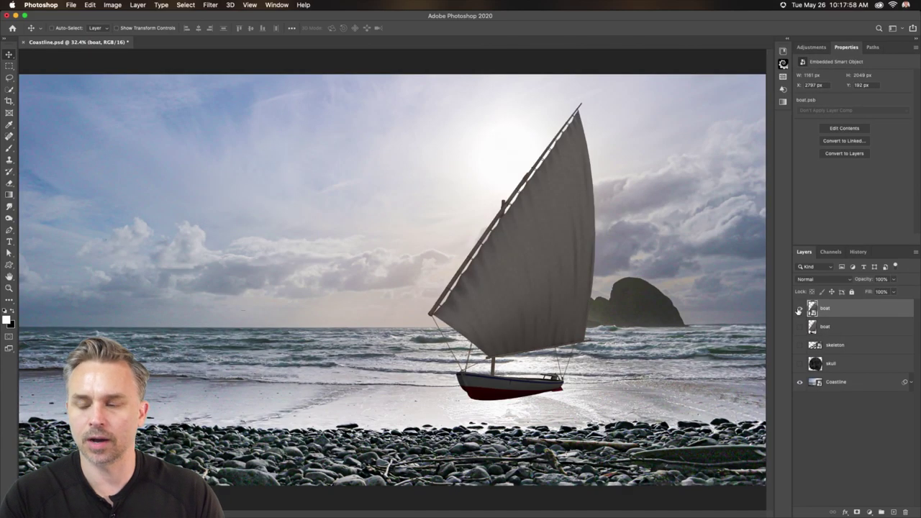
pyautogui.click(799, 327)
pyautogui.click(824, 327)
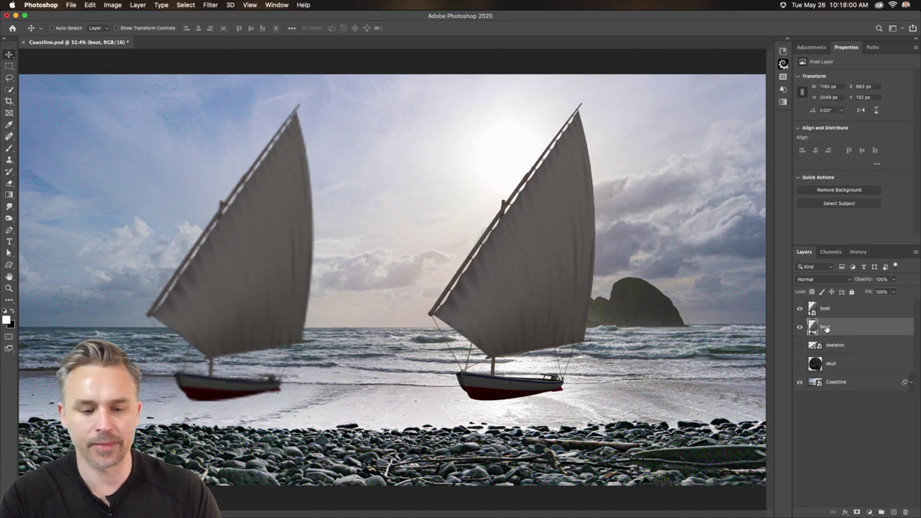
pyautogui.moveTo(846, 331); pyautogui.dragTo(905, 513)
pyautogui.click(800, 308)
pyautogui.click(799, 327)
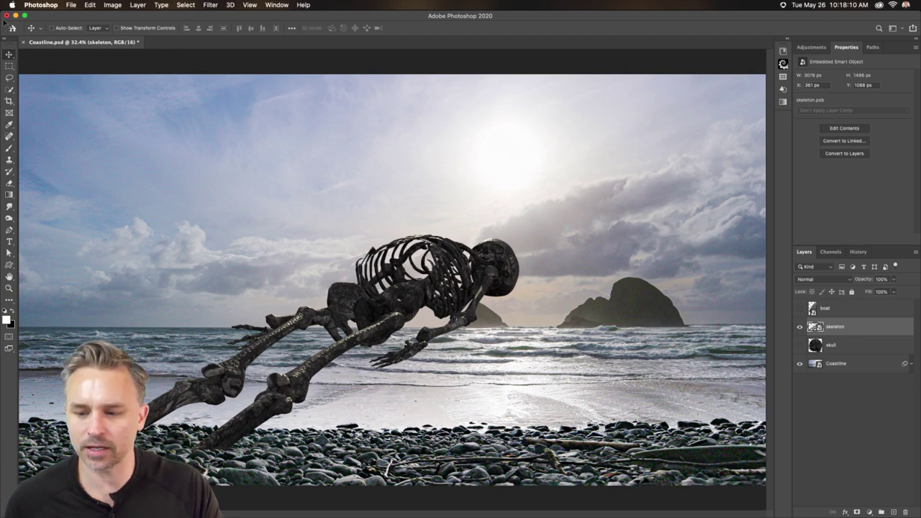
# Step: Show and select the skull layer, browsing the Image and Smart Objects menus without applying anything
pyautogui.click(799, 344)
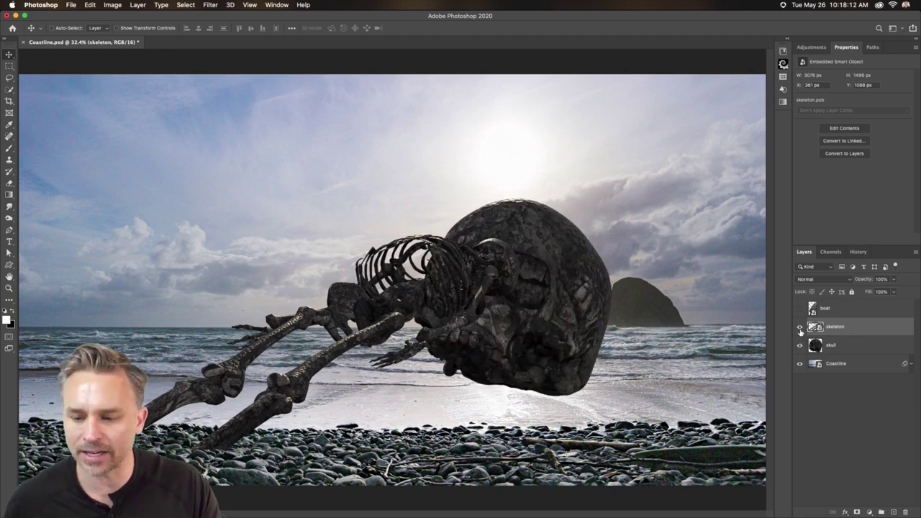
pyautogui.click(800, 327)
pyautogui.click(835, 346)
pyautogui.click(113, 5)
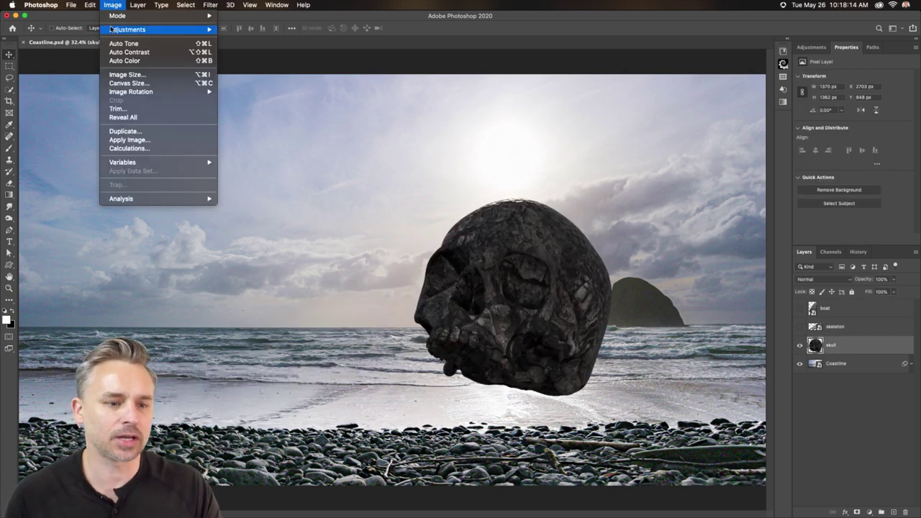
pyautogui.moveTo(137, 5)
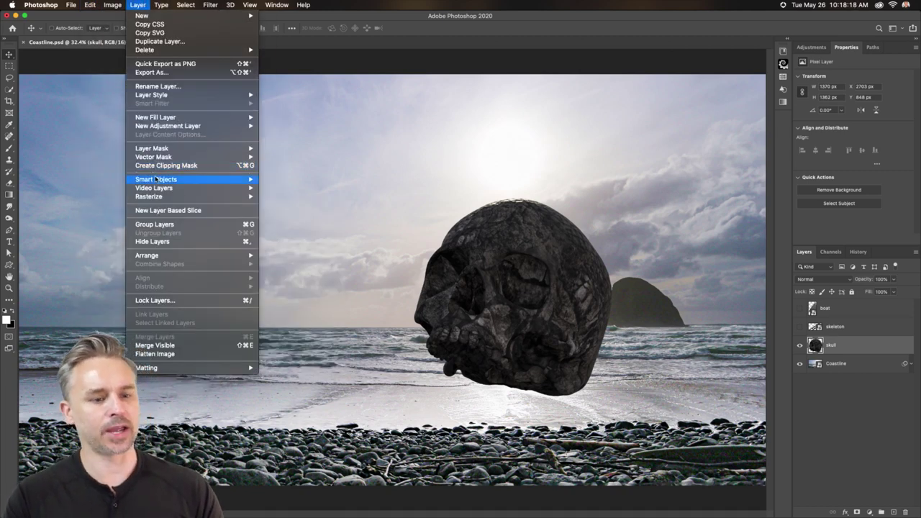
pyautogui.moveTo(154, 179)
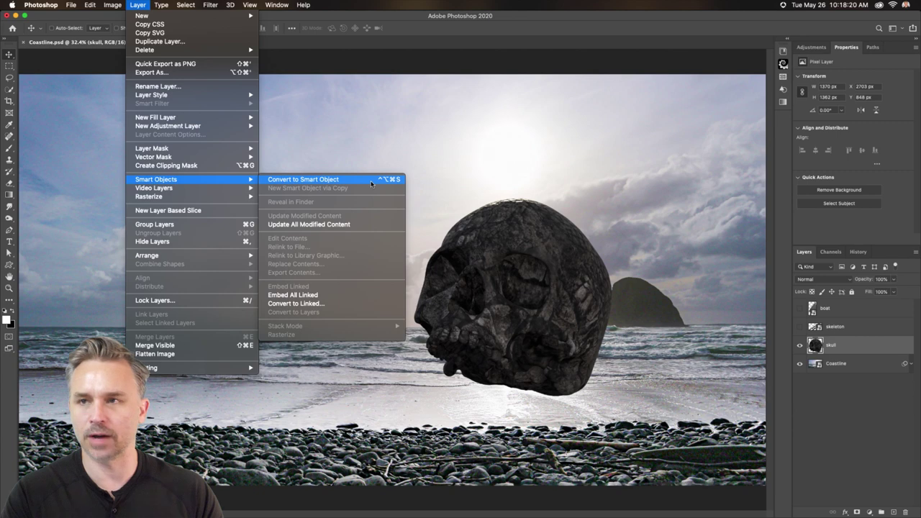
pyautogui.click(468, 193)
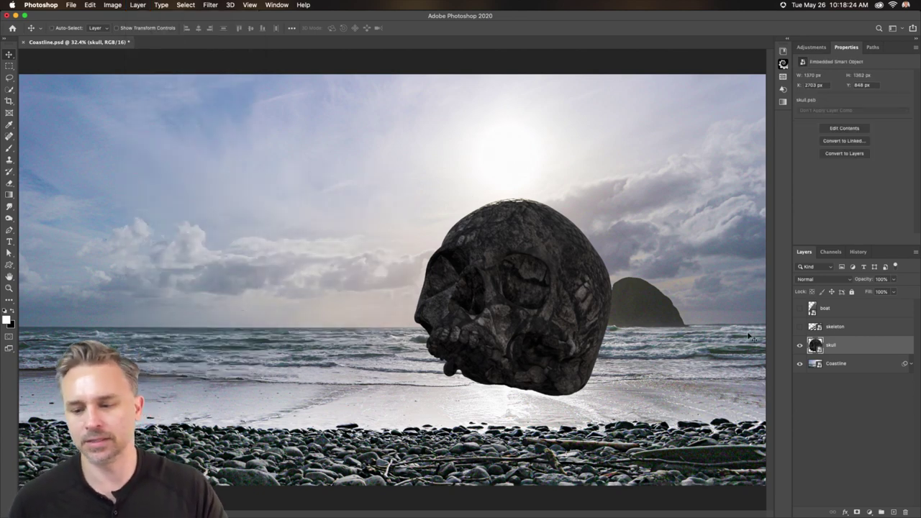
# Step: Turn the skeleton and boat back on, then hide the skull with its clipped layers
pyautogui.click(800, 327)
pyautogui.click(800, 308)
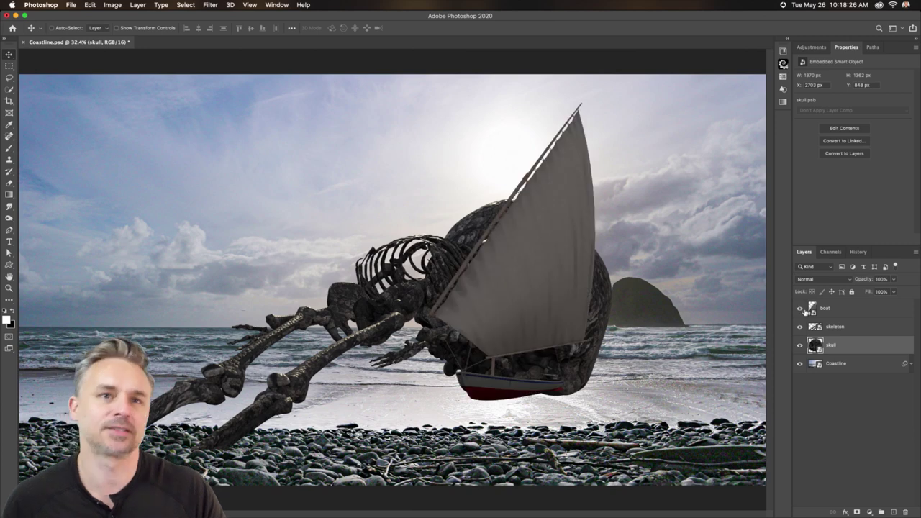
pyautogui.click(800, 346)
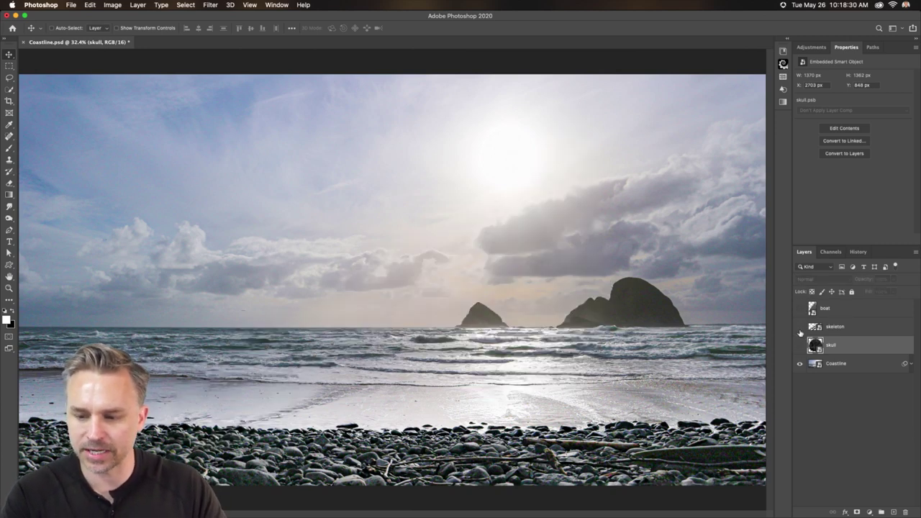
# Step: Show the skull again and move it up and left above the beach, zoomed in
pyautogui.click(800, 346)
pyautogui.moveTo(475, 300); pyautogui.dragTo(268, 281)
pyautogui.scroll(1, 452, 288)
pyautogui.scroll(3, 451, 285)
pyautogui.moveTo(345, 274); pyautogui.dragTo(355, 259)
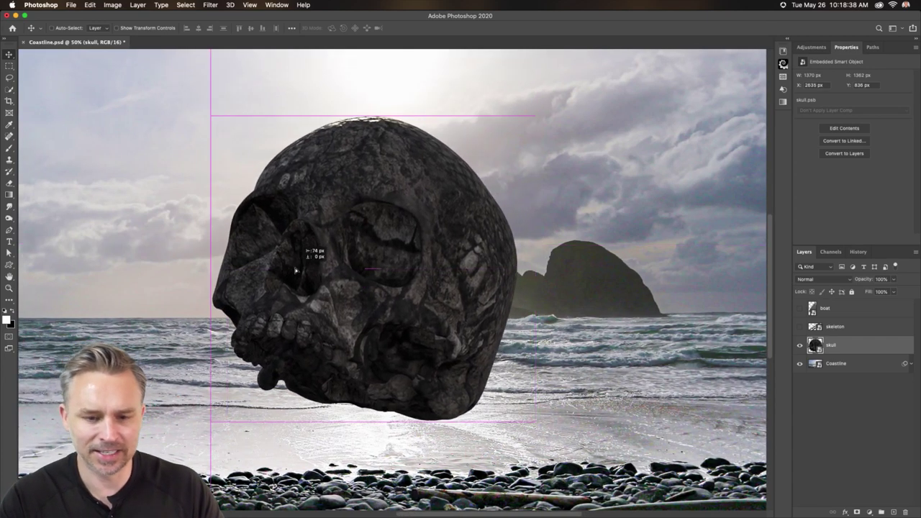
pyautogui.scroll(1, 254, 297)
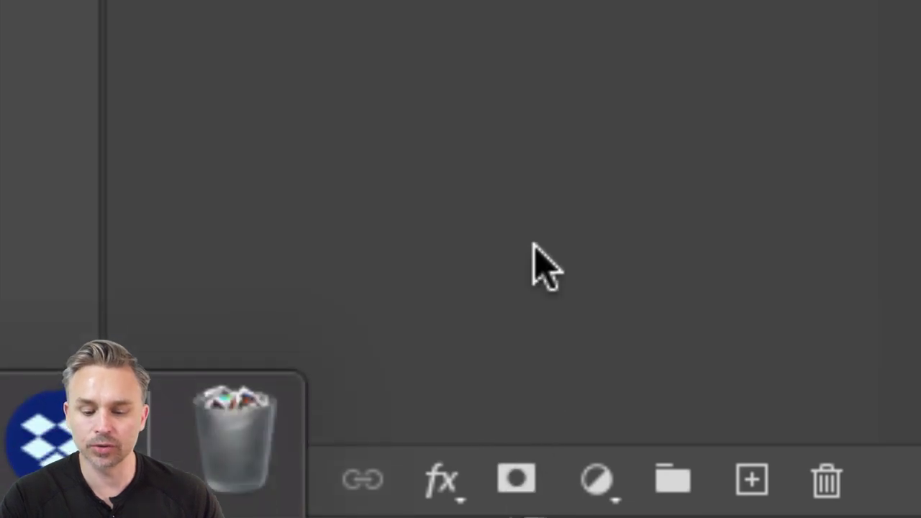
# Step: Add a white layer mask to the skull and enlarge the Layers panel thumbnails and height
pyautogui.click(516, 479)
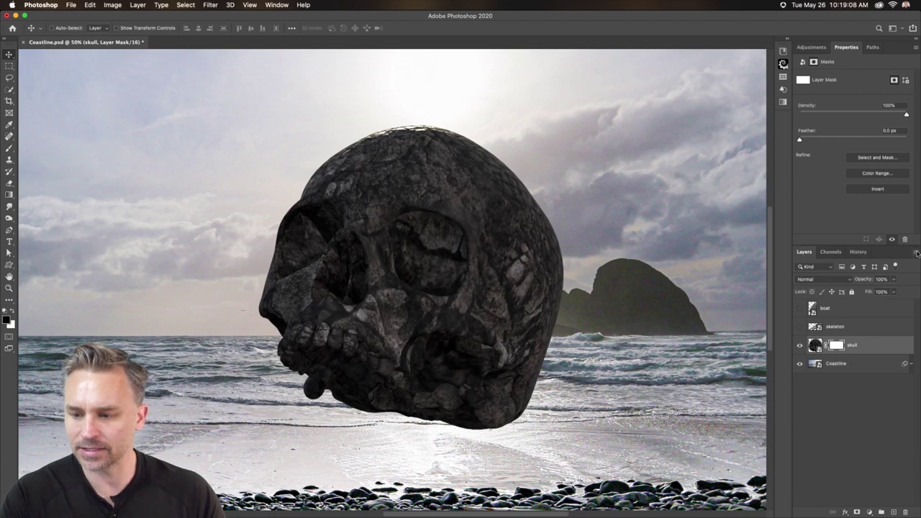
pyautogui.click(917, 253)
pyautogui.click(806, 487)
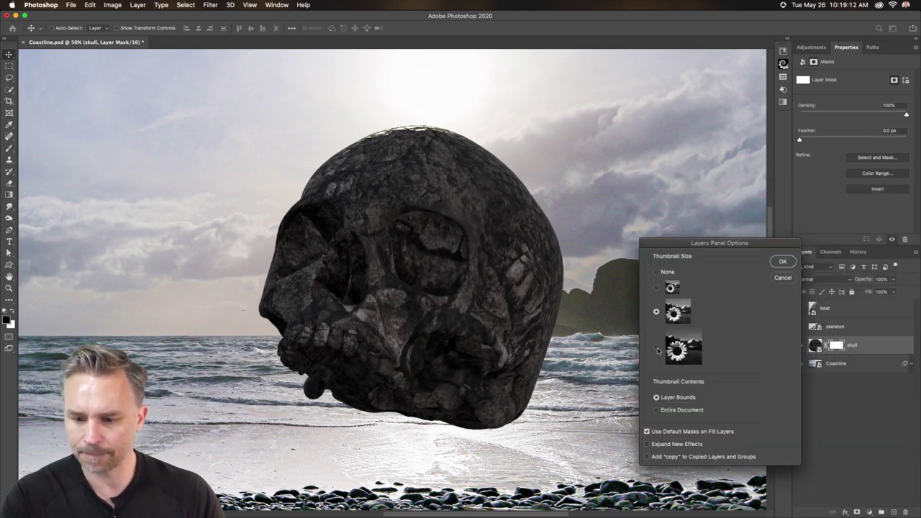
pyautogui.click(780, 262)
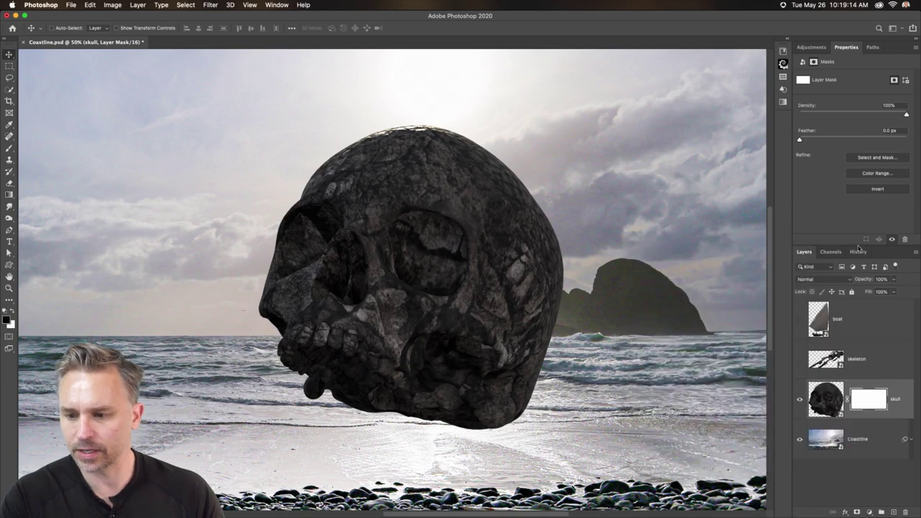
pyautogui.moveTo(858, 246); pyautogui.dragTo(871, 155)
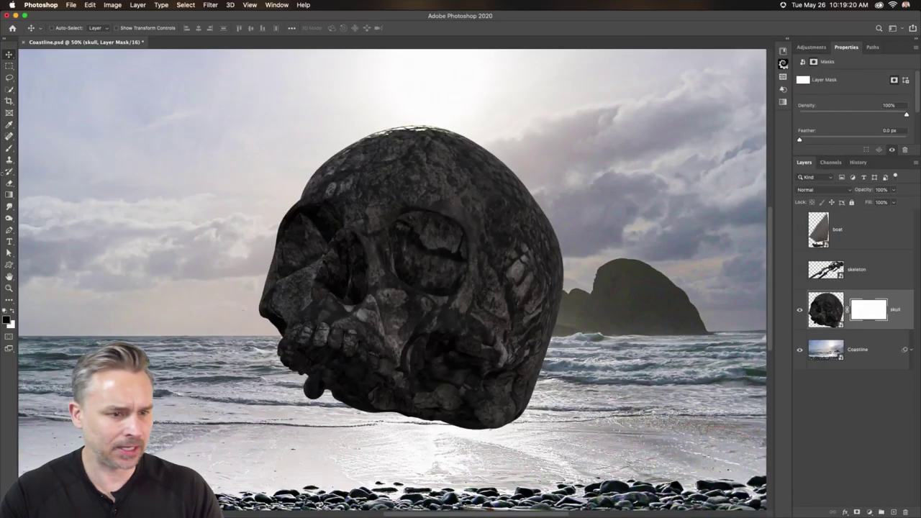
# Step: Paint black on the skull's mask with a Hard Round brush to sink its base into the waves
pyautogui.click(8, 149)
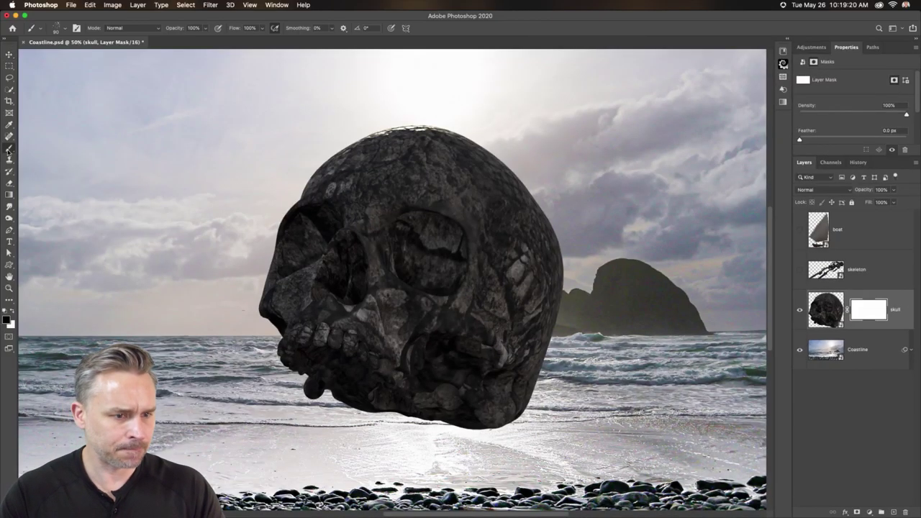
pyautogui.click(64, 28)
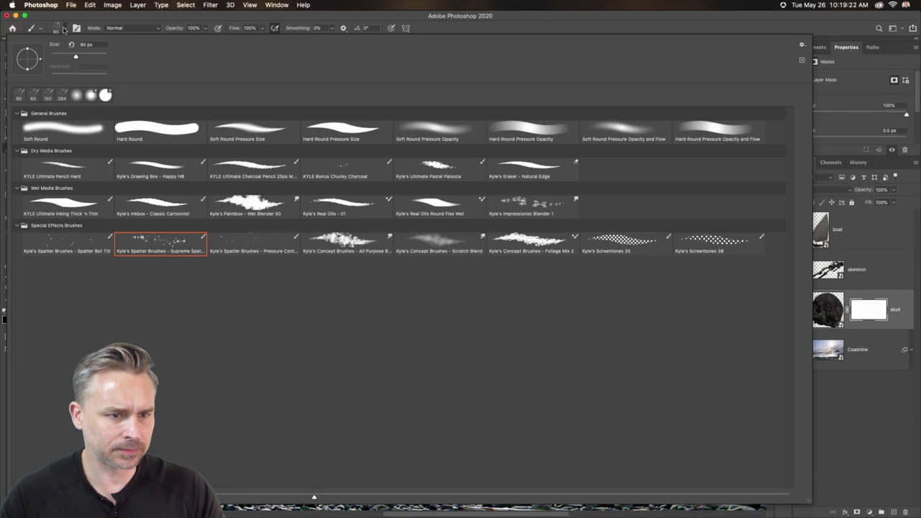
pyautogui.doubleClick(136, 130)
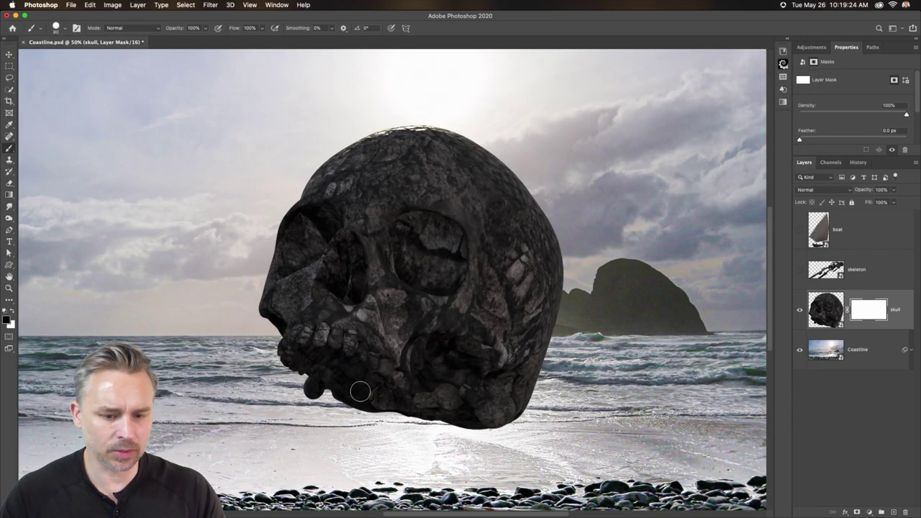
pyautogui.moveTo(368, 423); pyautogui.dragTo(518, 425)
pyautogui.moveTo(272, 392); pyautogui.dragTo(561, 422)
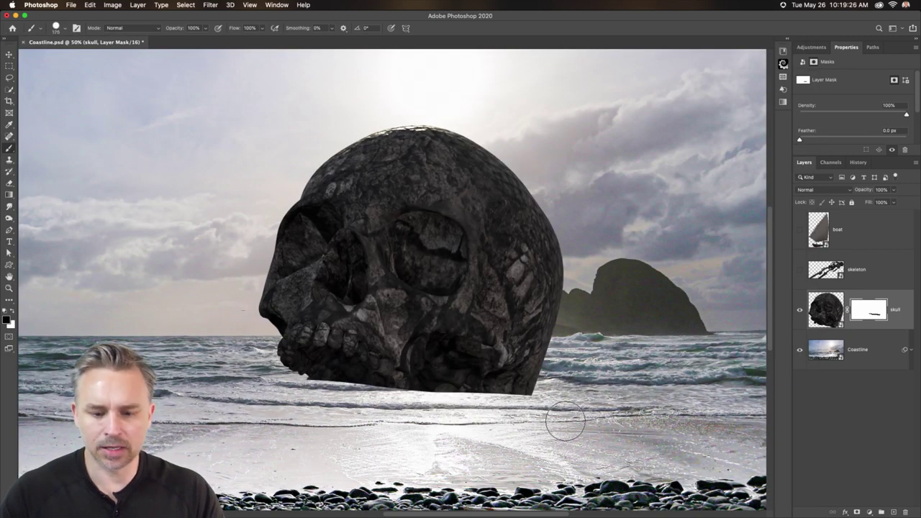
pyautogui.moveTo(260, 403); pyautogui.dragTo(521, 426)
pyautogui.moveTo(277, 389); pyautogui.dragTo(540, 392)
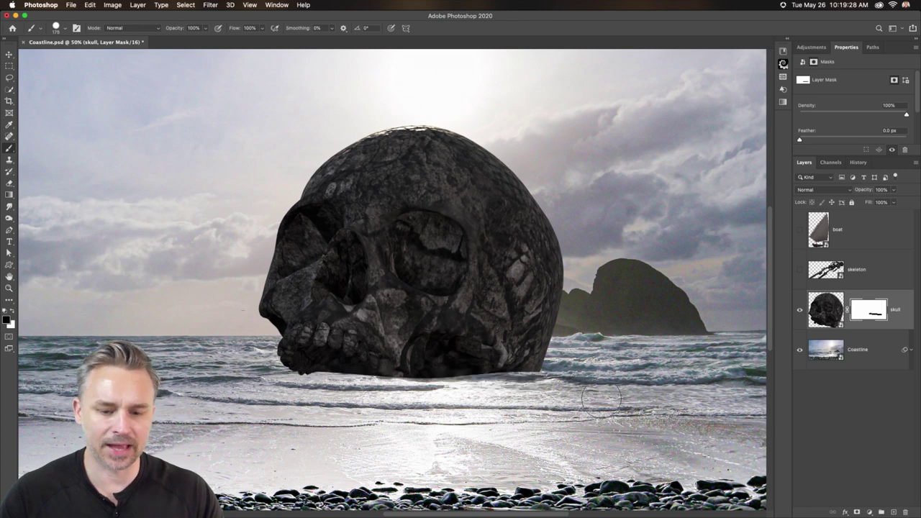
pyautogui.moveTo(281, 367); pyautogui.dragTo(558, 364)
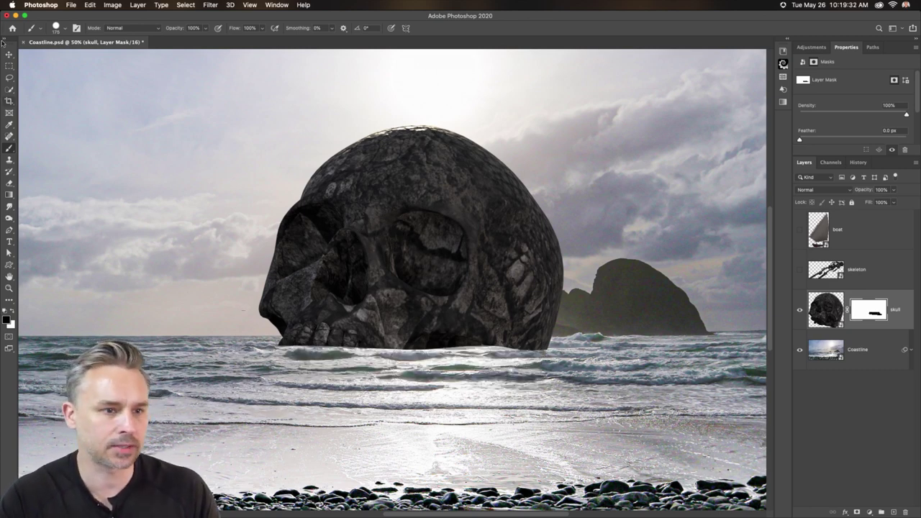
pyautogui.click(64, 29)
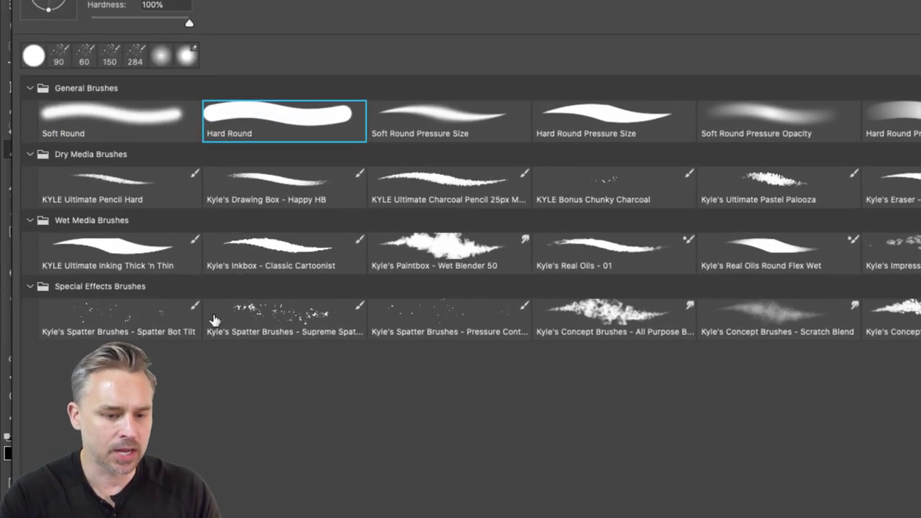
# Step: Paint the mask's waterline with a smaller spatter brush for a ragged edge, then zoom out
pyautogui.click(269, 327)
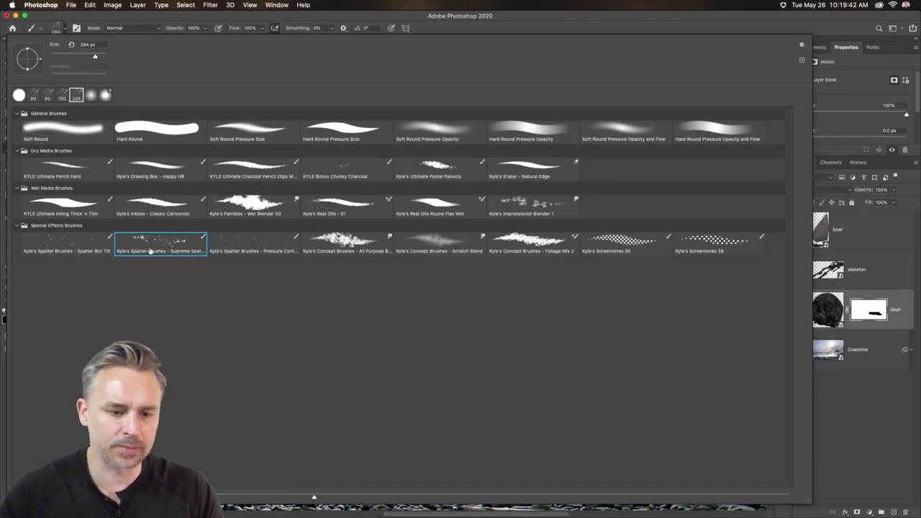
pyautogui.doubleClick(157, 248)
pyautogui.press('[')
pyautogui.press('[')
pyautogui.press('[')
pyautogui.moveTo(281, 338); pyautogui.dragTo(346, 345)
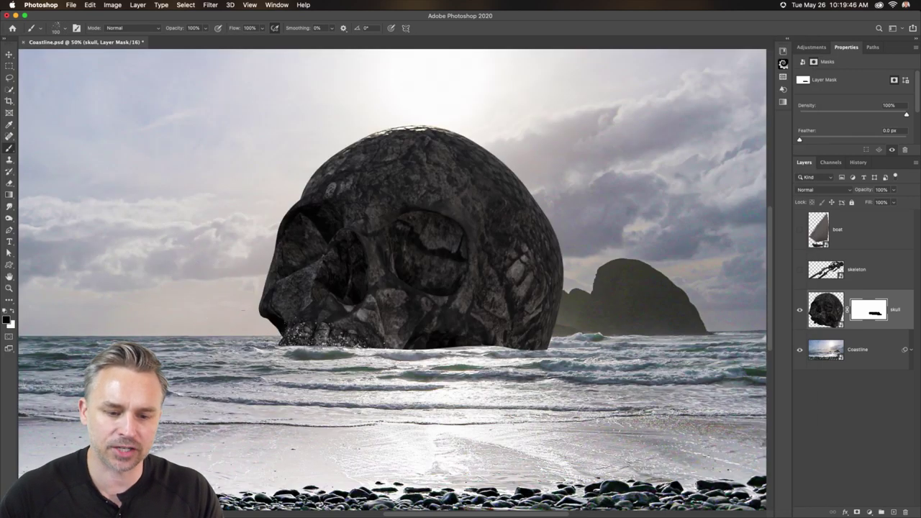
pyautogui.press('[')
pyautogui.press('[')
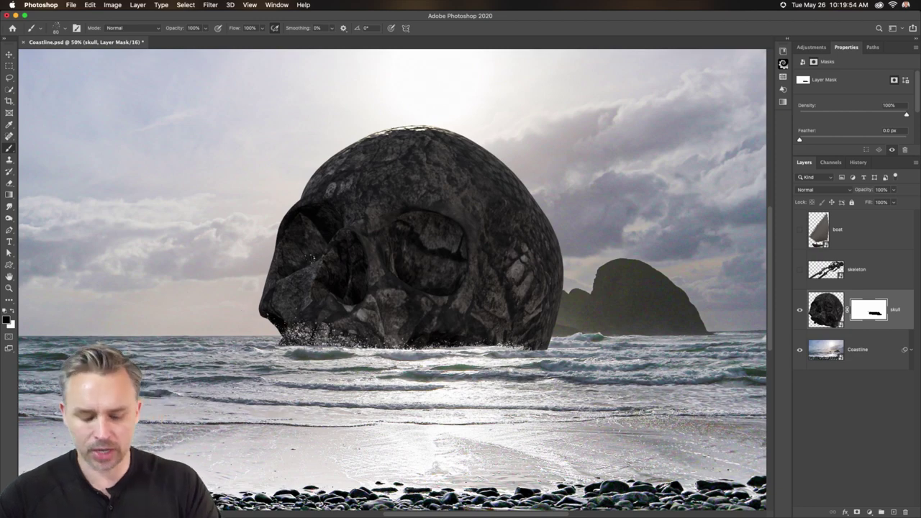
pyautogui.press('super+minus')
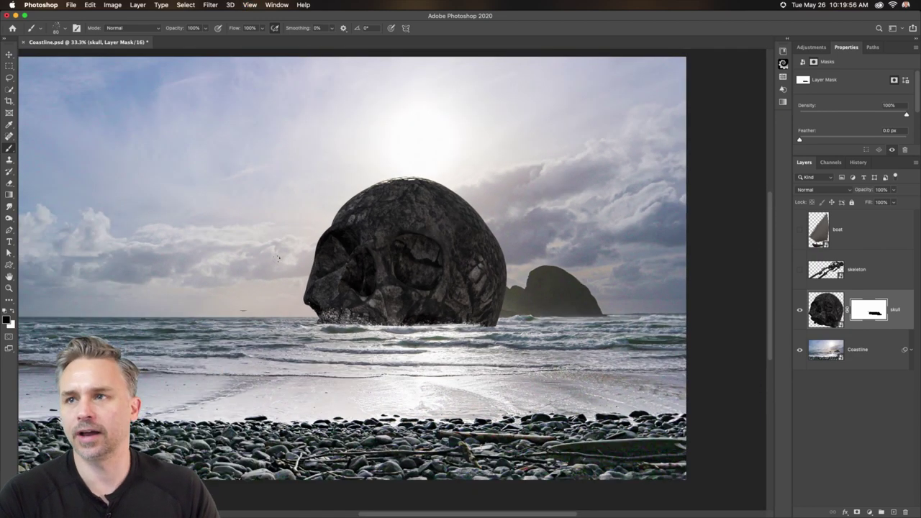
pyautogui.scroll(-2, 289, 248)
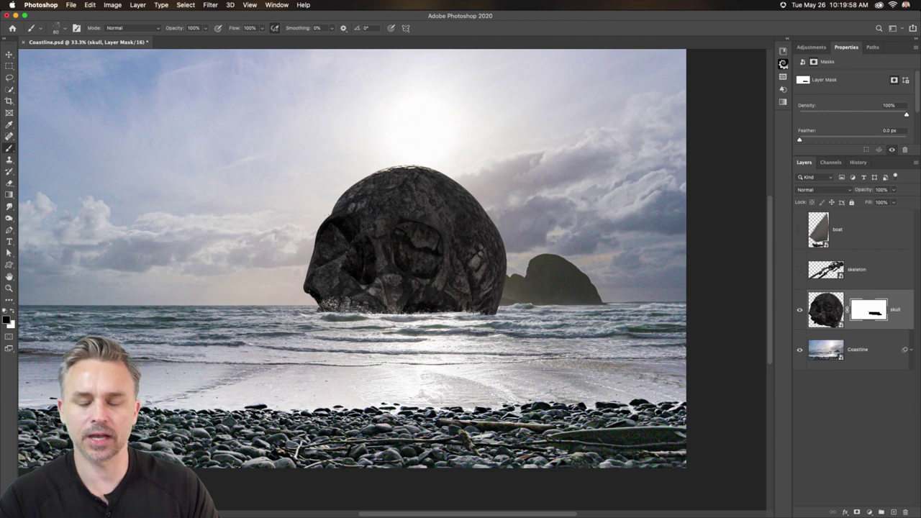
# Step: Raise the skull's Camera Raw Exposure to +0.60 with a Vibrance nudge, then show skeleton and boat
pyautogui.click(899, 308)
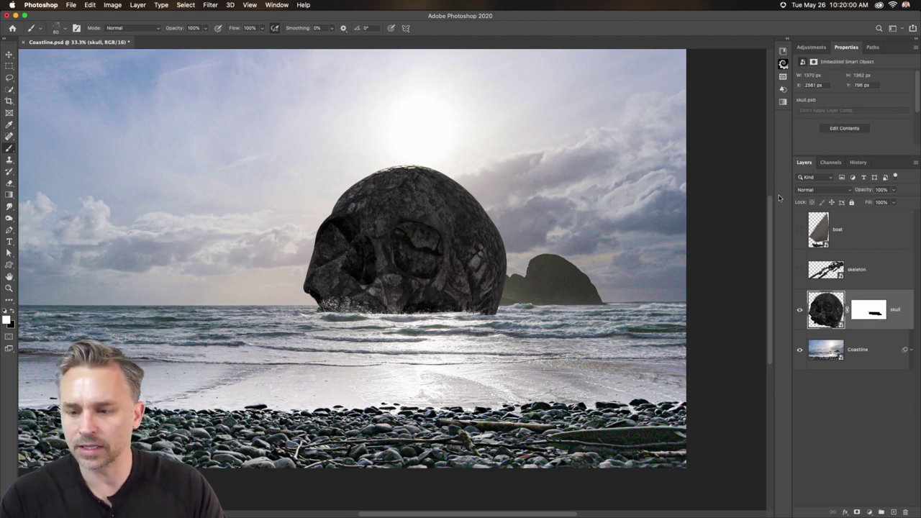
pyautogui.moveTo(791, 187); pyautogui.dragTo(776, 186)
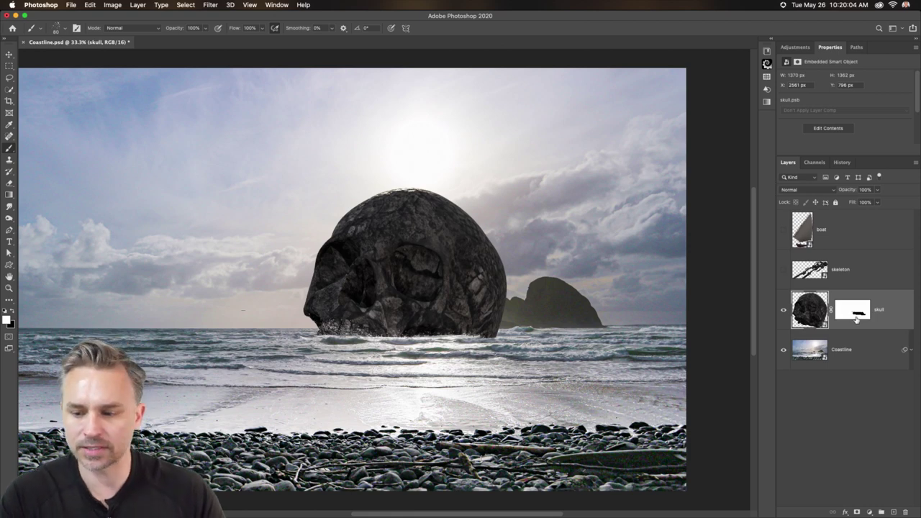
pyautogui.click(212, 5)
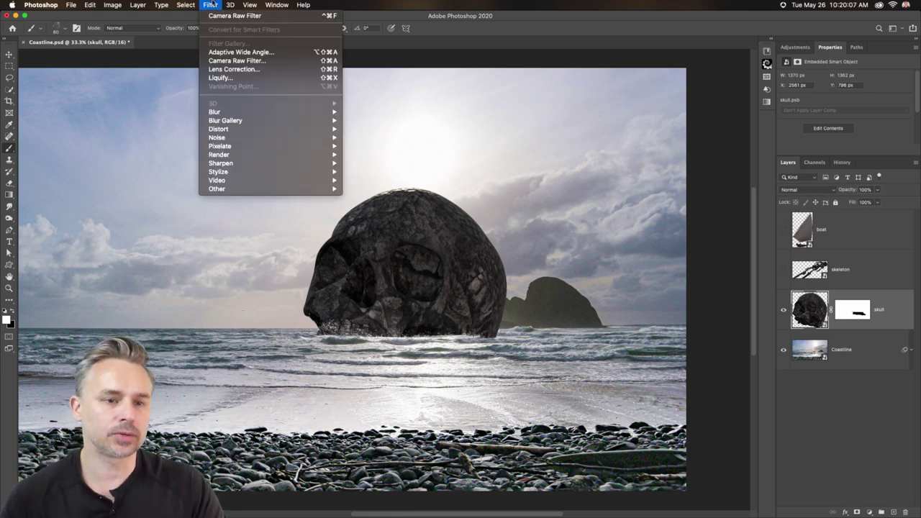
pyautogui.click(212, 62)
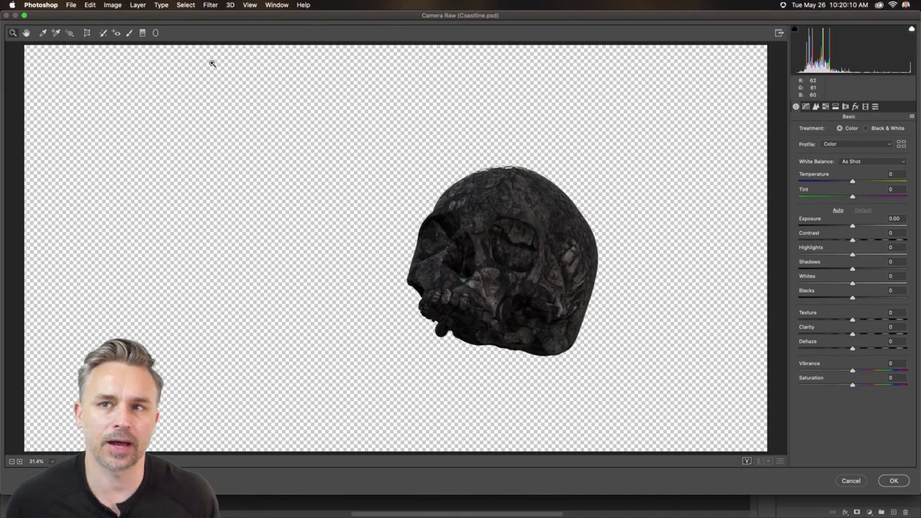
pyautogui.click(864, 226)
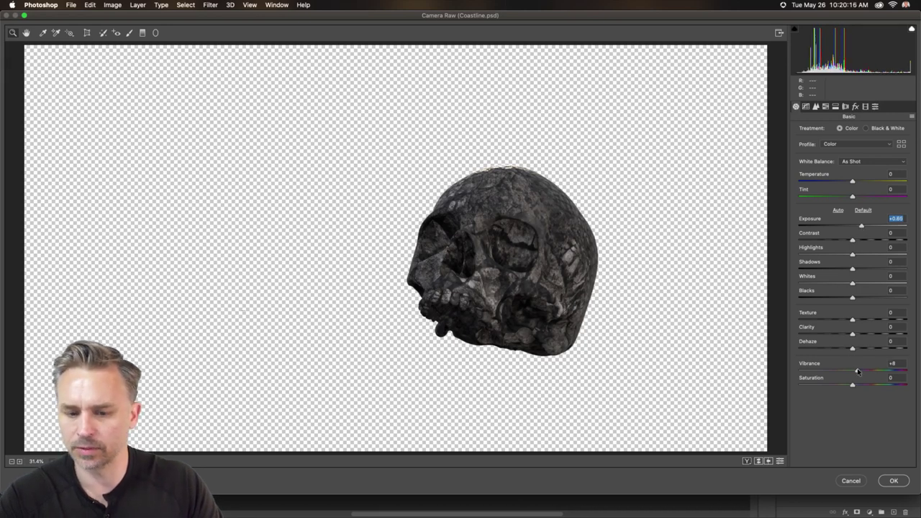
pyautogui.moveTo(858, 372); pyautogui.dragTo(859, 371)
pyautogui.click(893, 480)
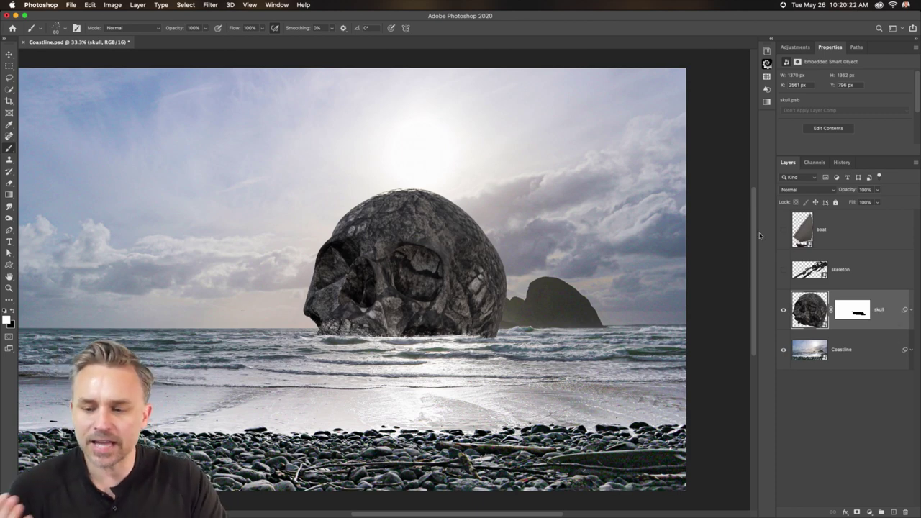
pyautogui.click(783, 274)
pyautogui.click(784, 232)
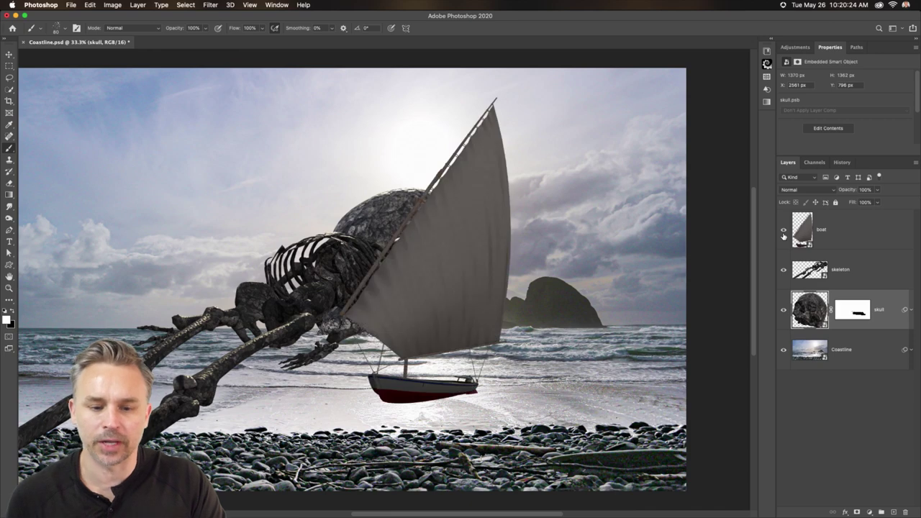
# Step: Hide the boat and skeleton, duplicate the skull, rasterize the copy and apply its layer mask
pyautogui.click(826, 234)
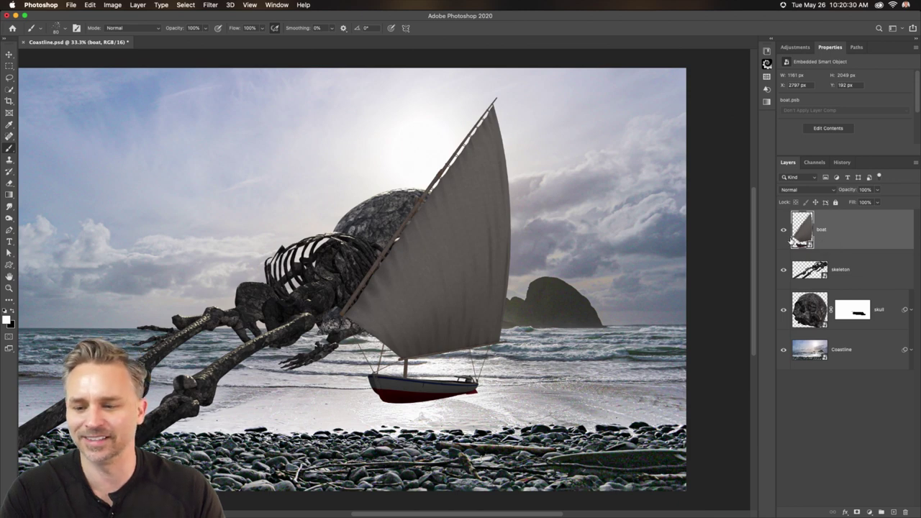
pyautogui.moveTo(784, 267); pyautogui.dragTo(785, 275)
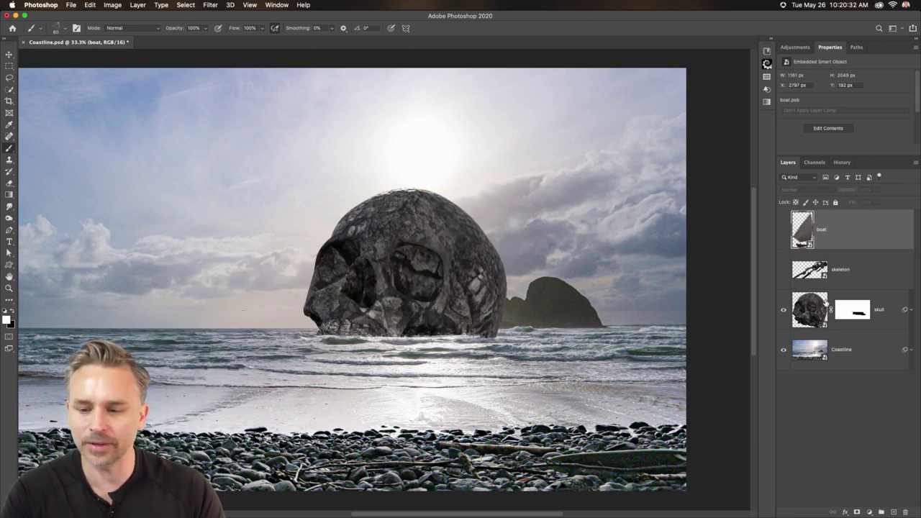
pyautogui.click(889, 311)
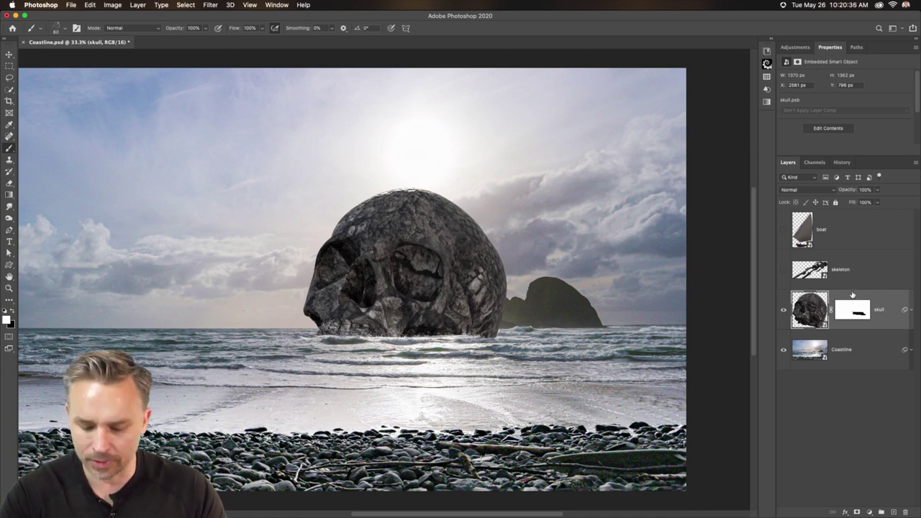
pyautogui.press('super+j')
pyautogui.rightClick(881, 311)
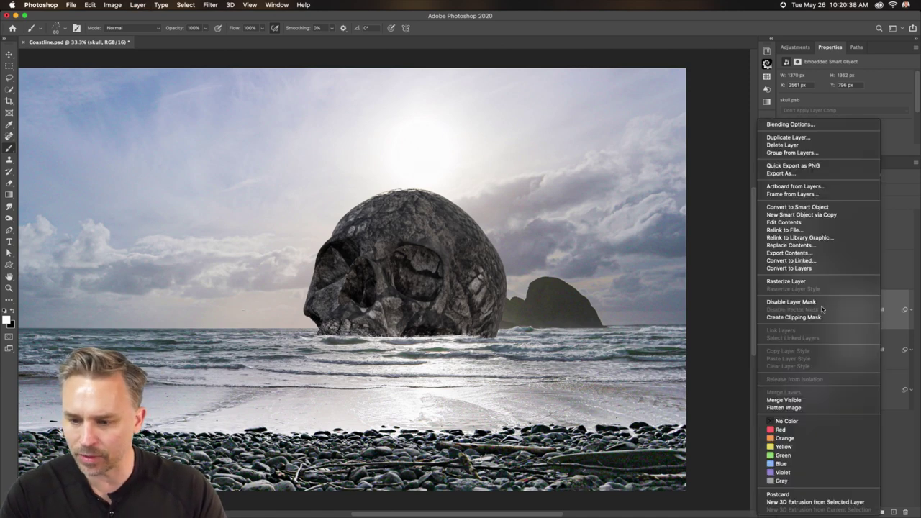
pyautogui.click(820, 282)
pyautogui.rightClick(854, 312)
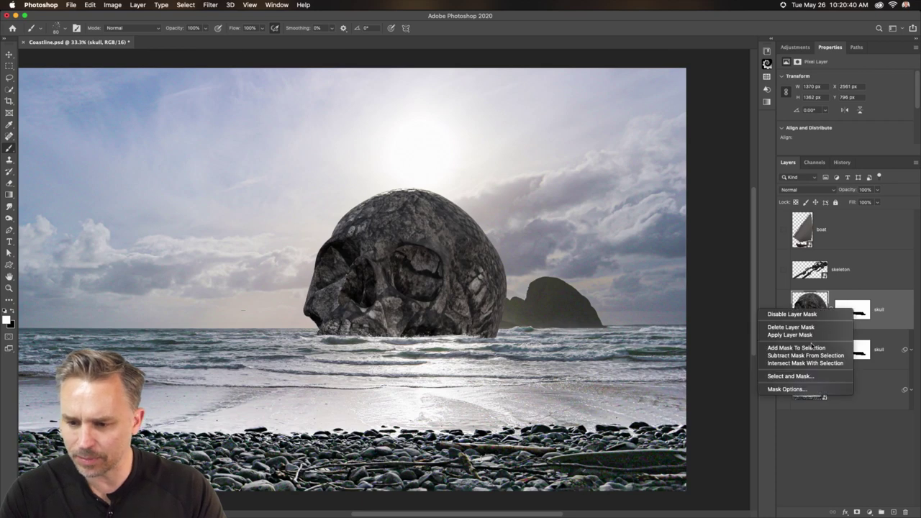
pyautogui.click(811, 335)
# Step: Flip the skull copy upside down beneath the skull and move its layer below the original
pyautogui.press('super+t')
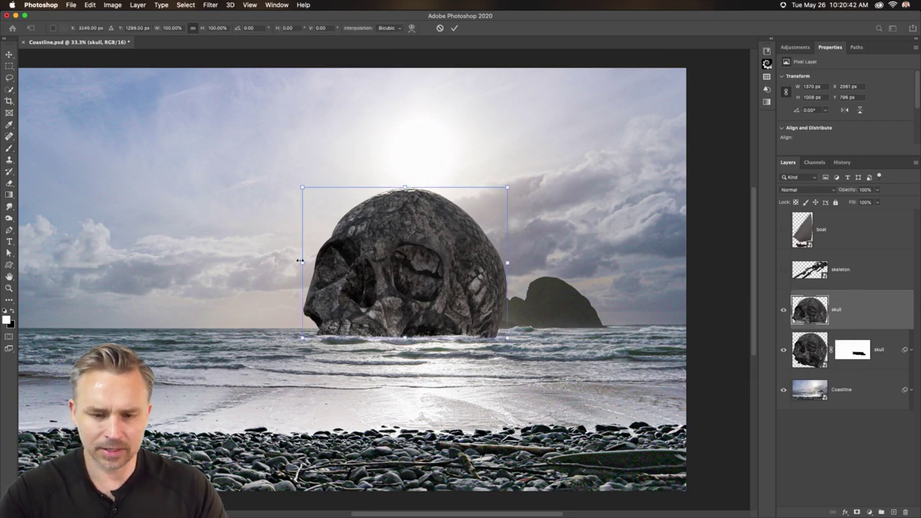
pyautogui.moveTo(406, 187)
pyautogui.mouseDown()
pyautogui.moveTo(405, 496)
pyautogui.moveTo(405, 360)
pyautogui.moveTo(406, 380)
pyautogui.mouseUp()
pyautogui.press('Return')
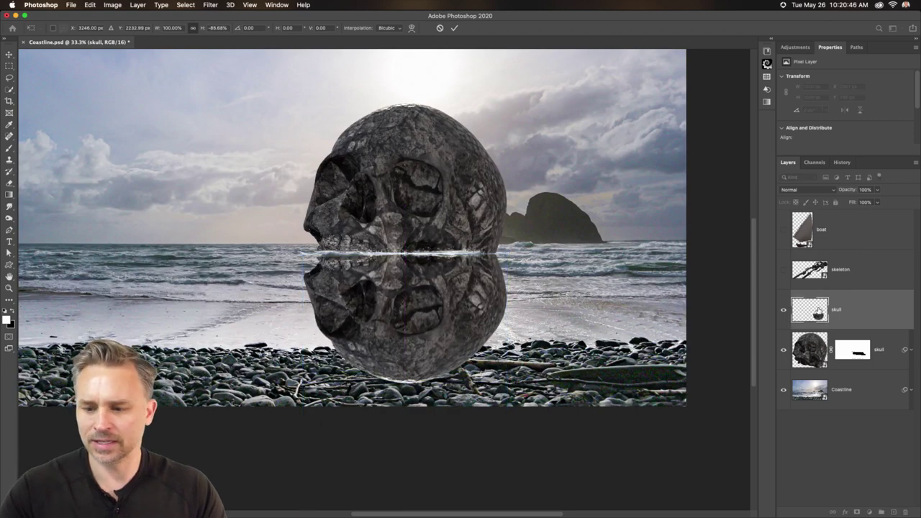
pyautogui.press('b')
pyautogui.moveTo(835, 310); pyautogui.dragTo(844, 366)
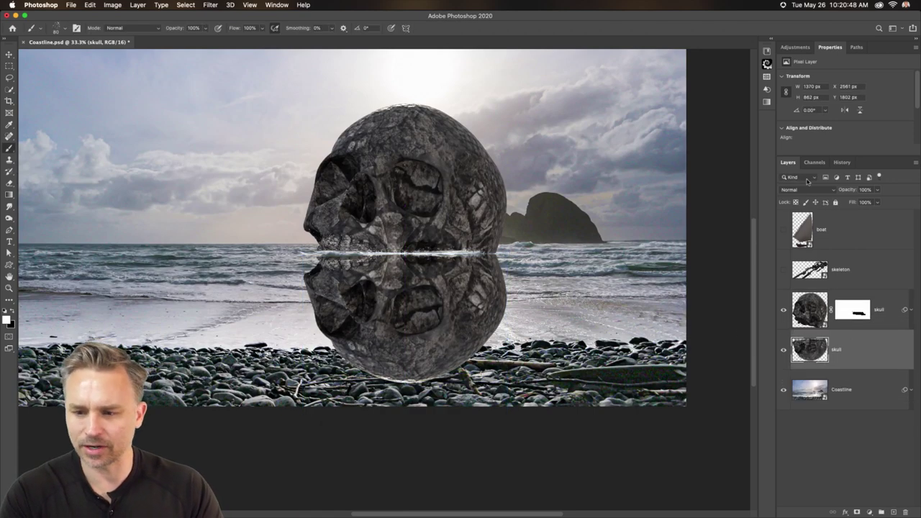
# Step: Set the reflection's blend mode to Darken and bring up Gaussian Blur for it
pyautogui.click(825, 190)
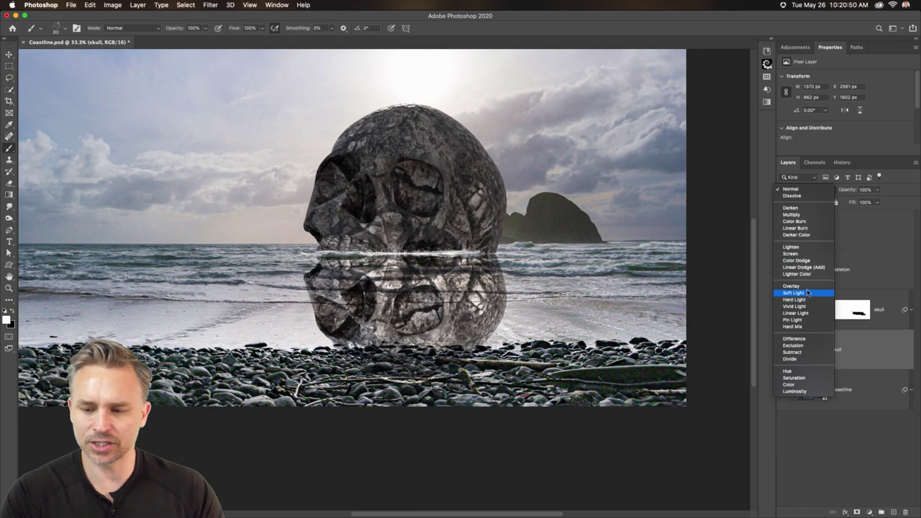
pyautogui.click(804, 208)
pyautogui.click(210, 5)
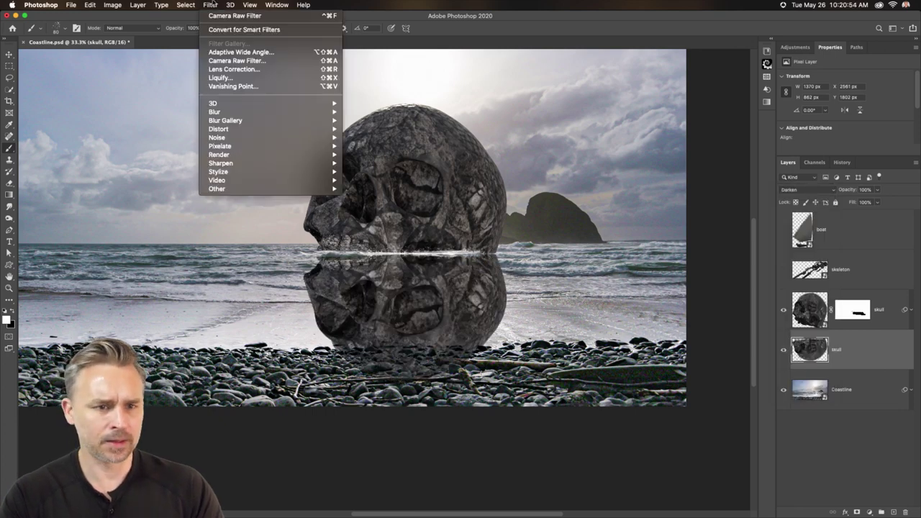
pyautogui.moveTo(228, 112)
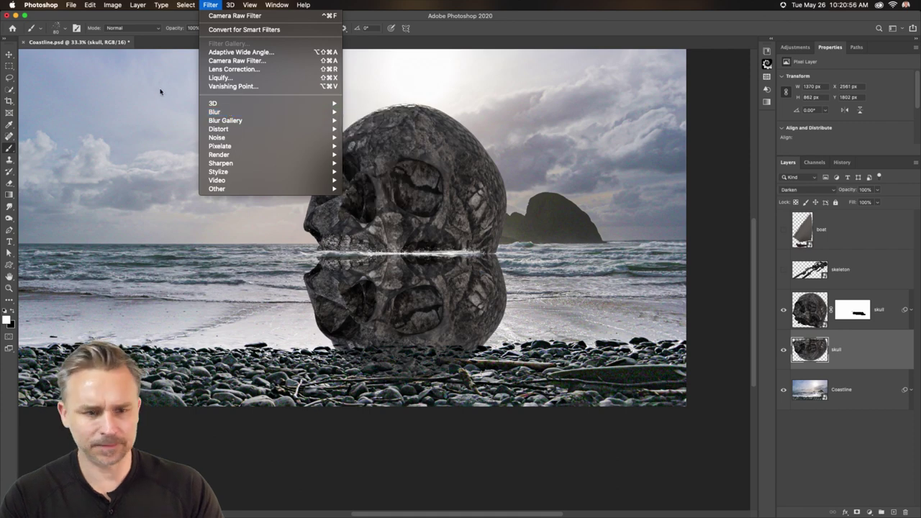
pyautogui.moveTo(324, 121)
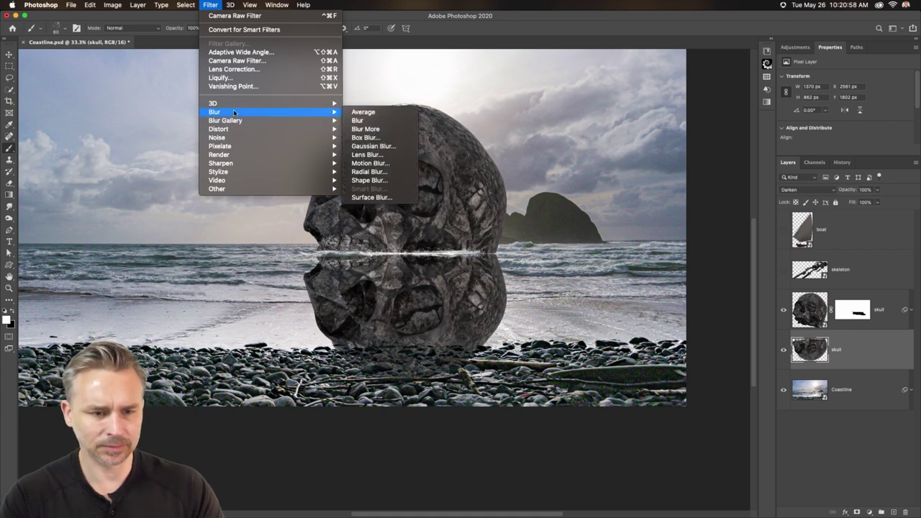
pyautogui.click(371, 146)
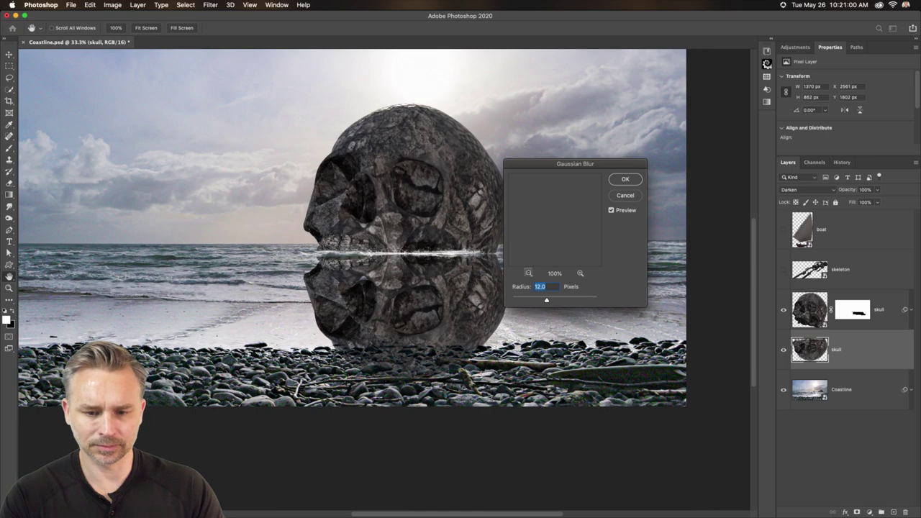
# Step: Apply the Gaussian Blur to the reflection, add a mask, and pick a large Soft Round brush
pyautogui.moveTo(536, 302); pyautogui.dragTo(543, 302)
pyautogui.press('Return')
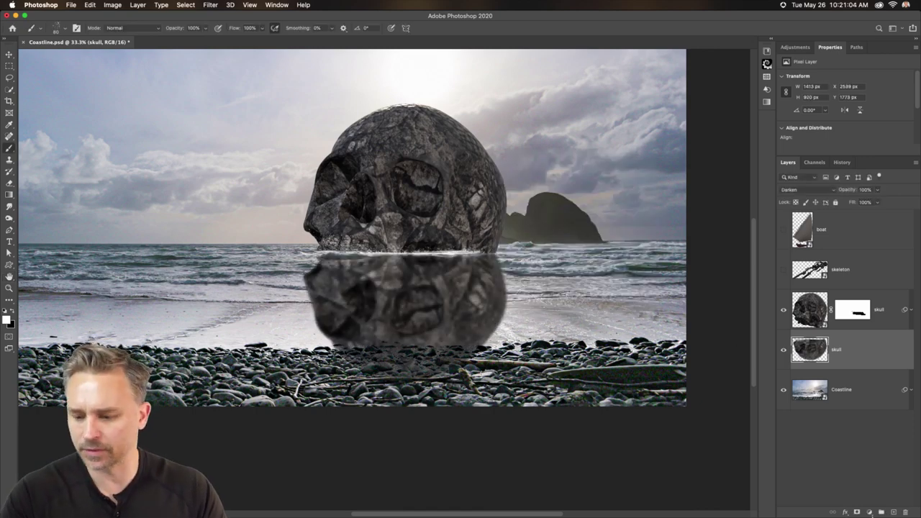
pyautogui.click(857, 512)
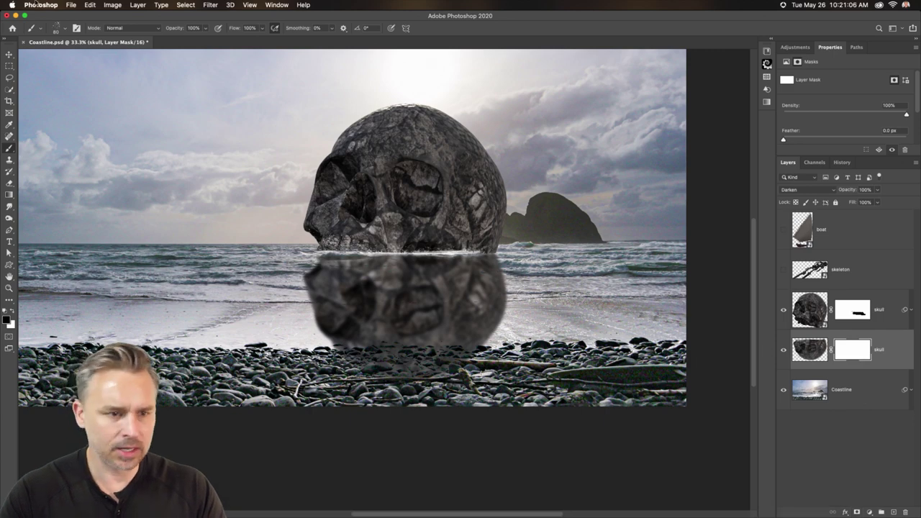
pyautogui.click(63, 29)
pyautogui.doubleClick(75, 135)
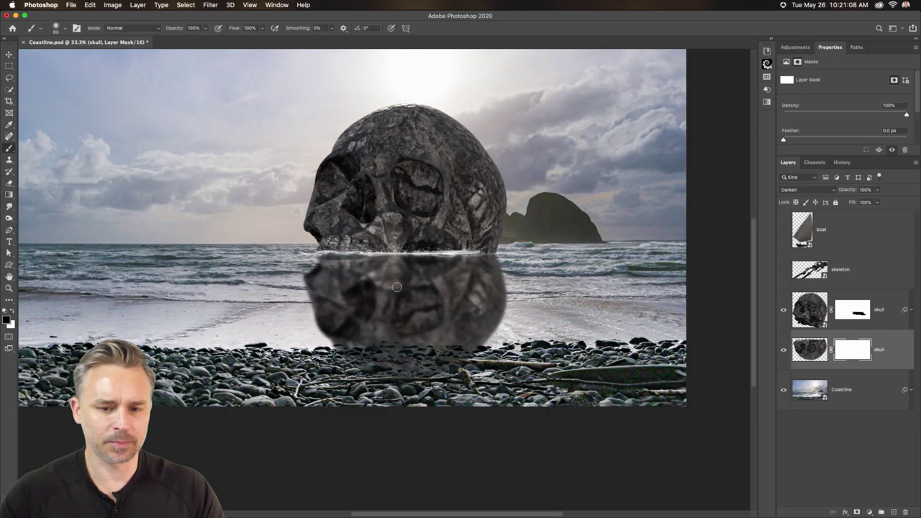
pyautogui.press(']')
pyautogui.press(']')
pyautogui.press(']')
pyautogui.press(']')
pyautogui.press(']')
pyautogui.press(']')
pyautogui.press(']')
pyautogui.press(']')
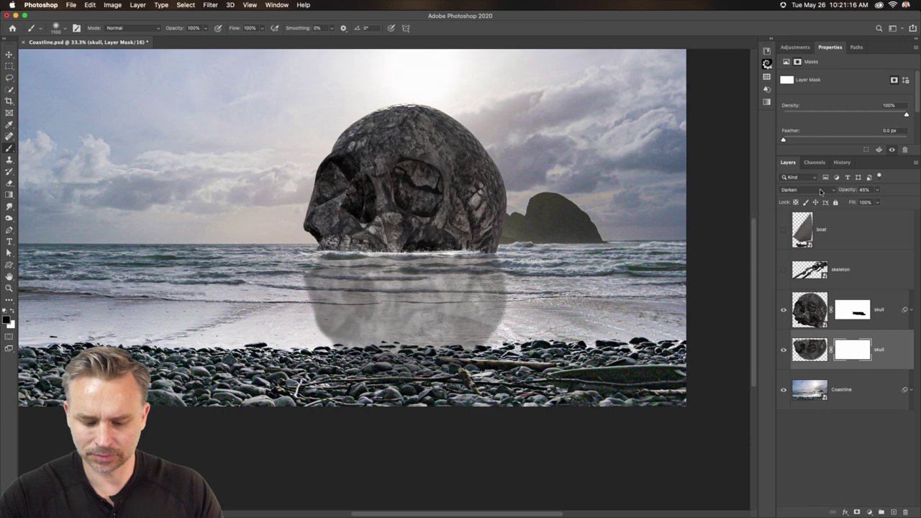
# Step: Drag the reflection's Saturation and Lightness toward -100 in Hue/Saturation
pyautogui.click(801, 350)
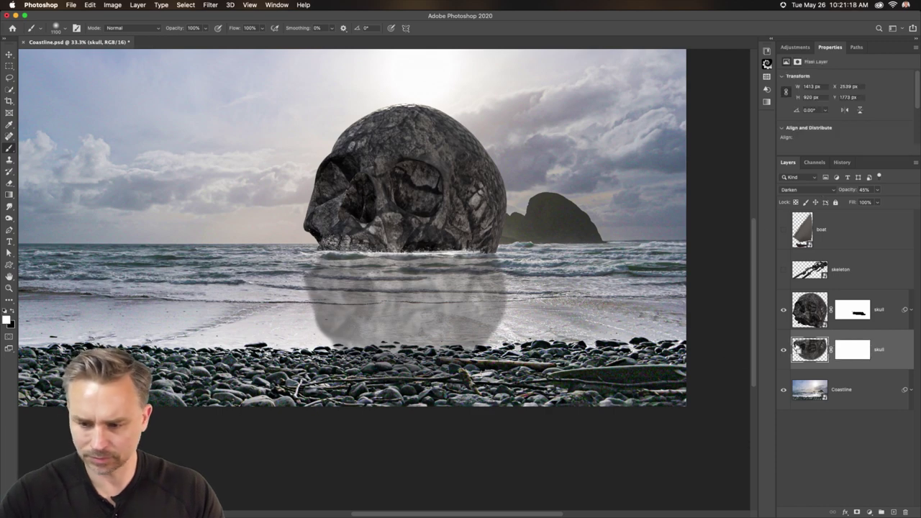
pyautogui.press('super+u')
pyautogui.moveTo(572, 199); pyautogui.dragTo(518, 229)
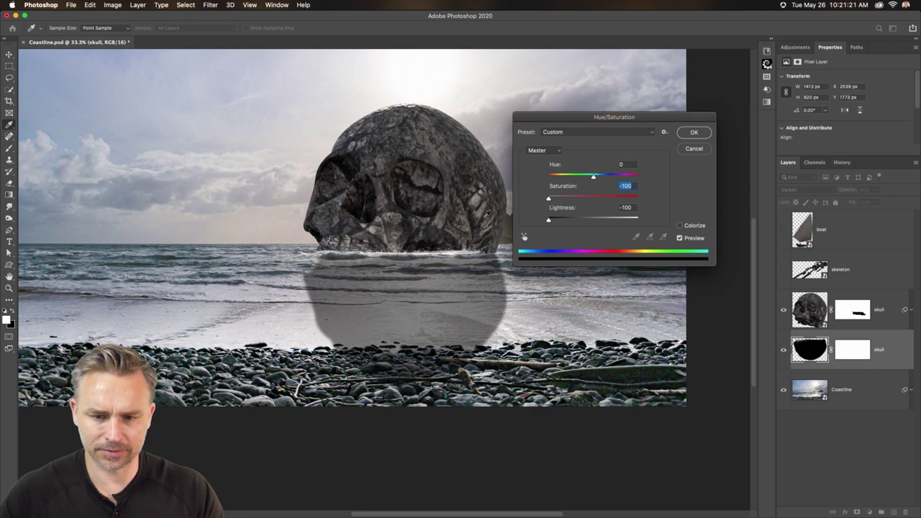
# Step: Cancel the Hue/Saturation adjustment and undo a stray white brush stroke over the reflection
pyautogui.click(566, 220)
pyautogui.click(567, 198)
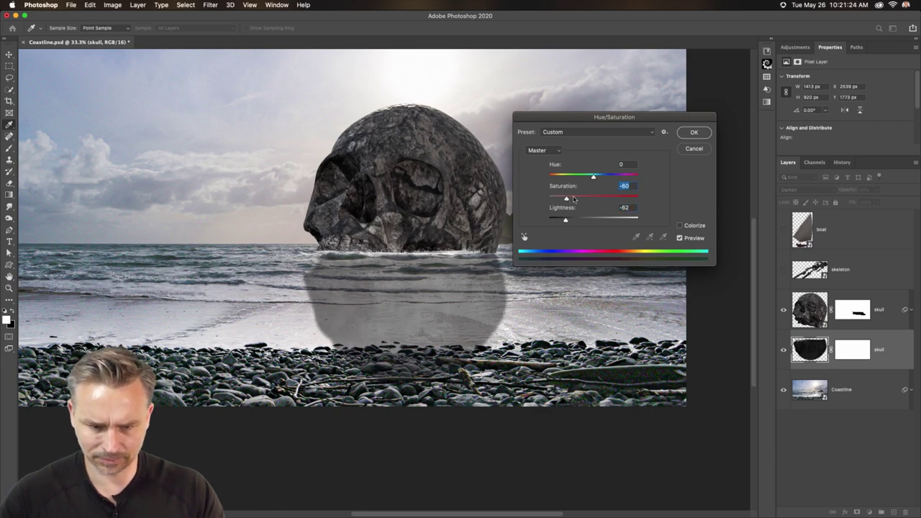
pyautogui.click(695, 149)
pyautogui.press('b')
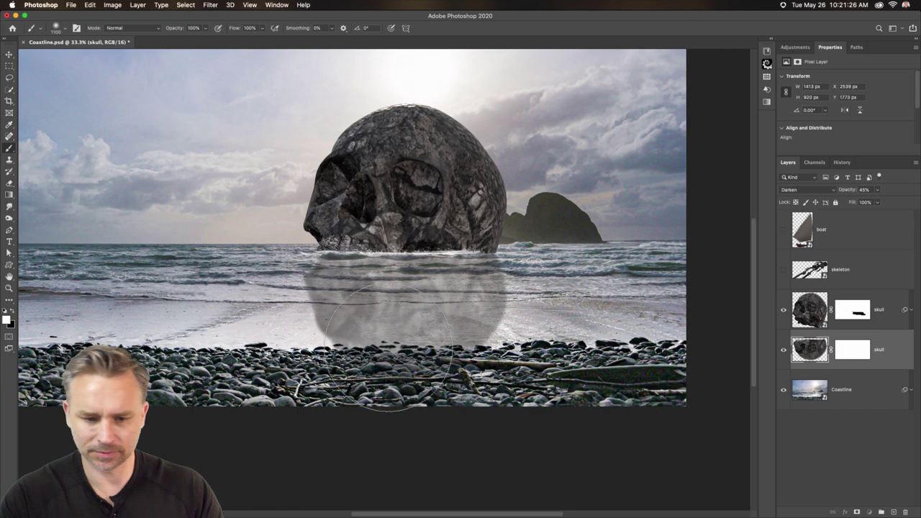
pyautogui.moveTo(346, 379); pyautogui.dragTo(597, 391)
pyautogui.press('[')
pyautogui.press('[')
pyautogui.press('[')
pyautogui.press('[')
pyautogui.press('[')
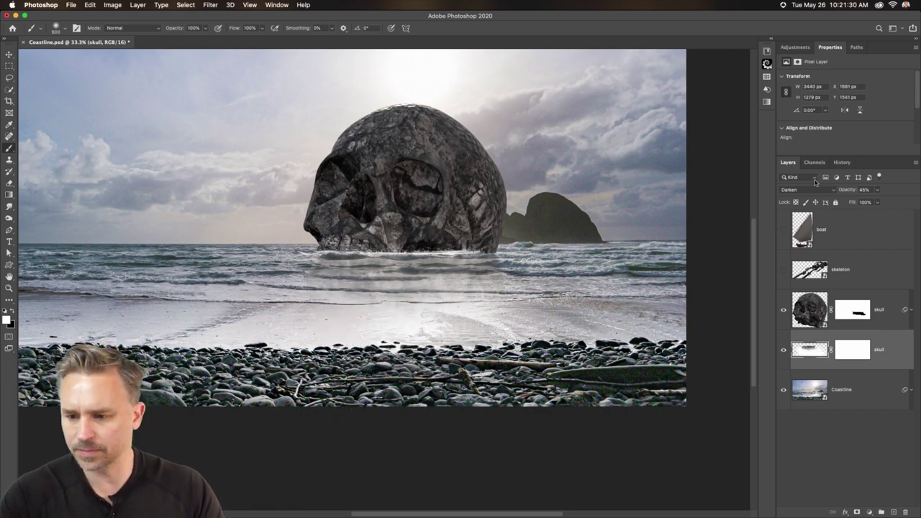
pyautogui.press('super+z')
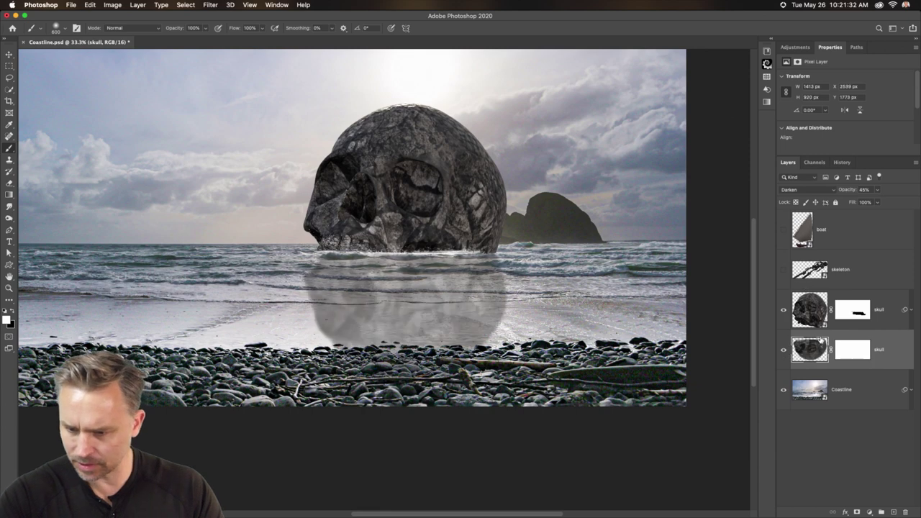
# Step: Paint black on the reflection layer's mask to hide the reflection over the beach, then zoom out
pyautogui.click(854, 352)
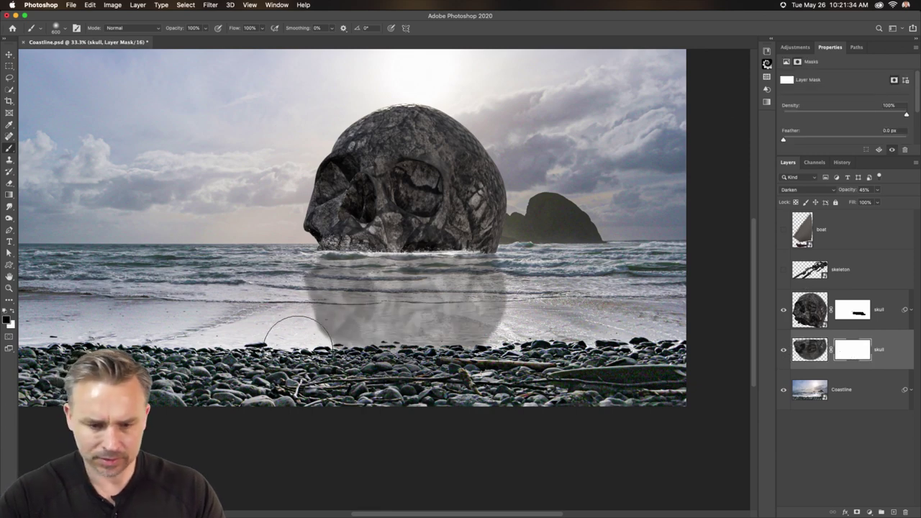
pyautogui.moveTo(292, 334)
pyautogui.mouseDown()
pyautogui.moveTo(569, 390)
pyautogui.moveTo(320, 343)
pyautogui.moveTo(280, 321)
pyautogui.moveTo(584, 348)
pyautogui.moveTo(372, 343)
pyautogui.moveTo(588, 327)
pyautogui.mouseUp()
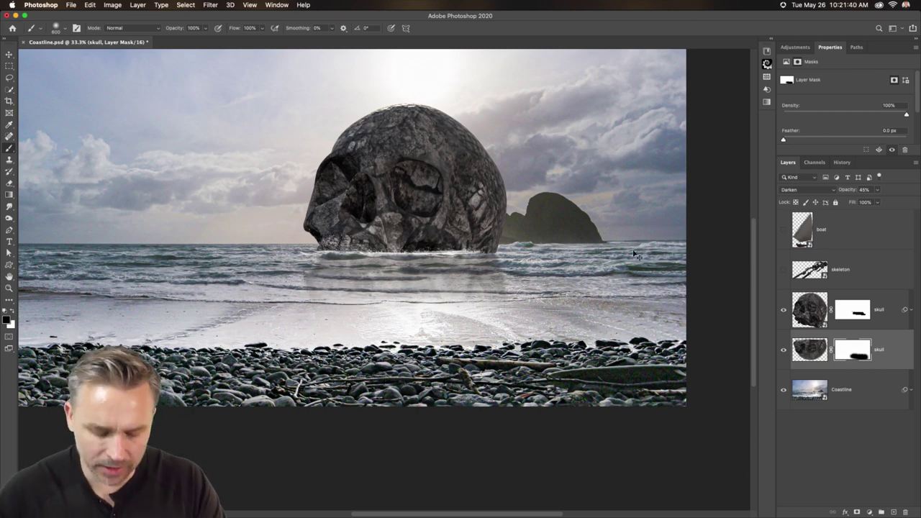
pyautogui.press('super+minus')
pyautogui.press('super+minus')
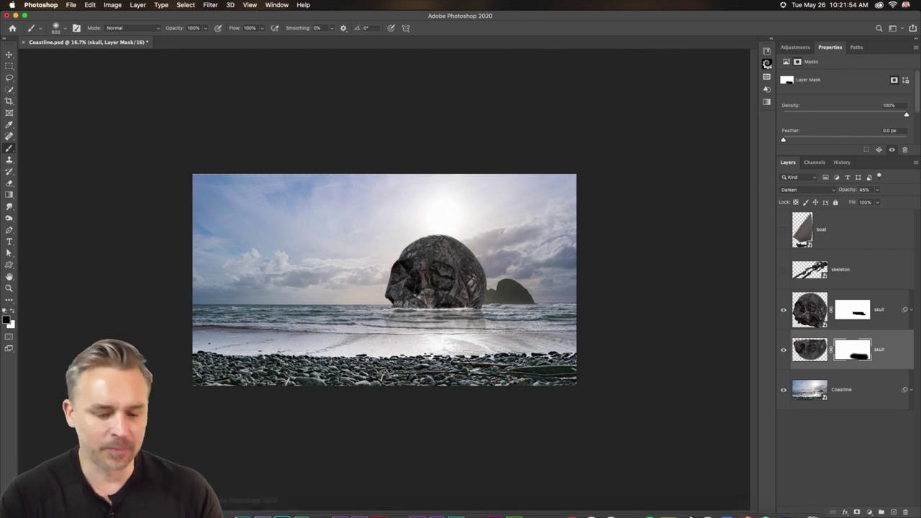
# Step: In Dimension, show the halloweenSkull_01 model, select it and frame it in view
pyautogui.click(301, 506)
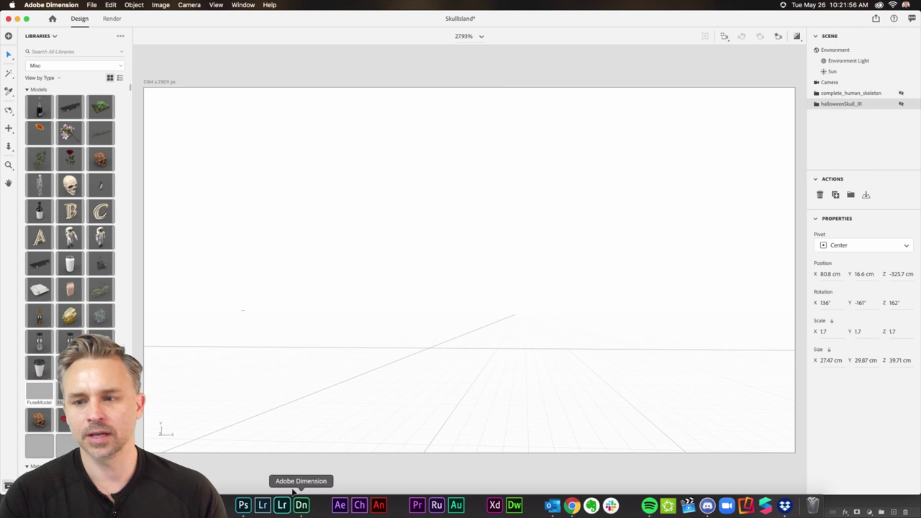
pyautogui.click(900, 105)
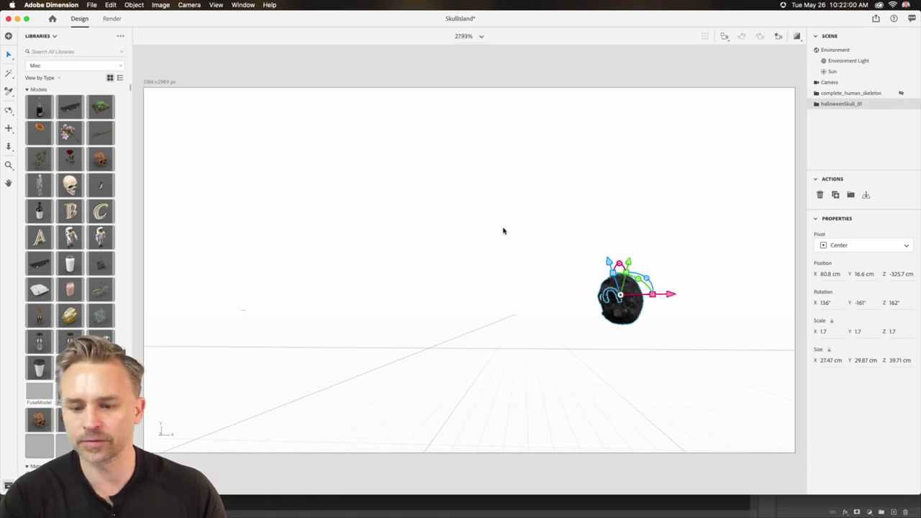
pyautogui.click(597, 264)
pyautogui.click(617, 296)
pyautogui.moveTo(610, 261); pyautogui.dragTo(544, 153)
pyautogui.click(724, 37)
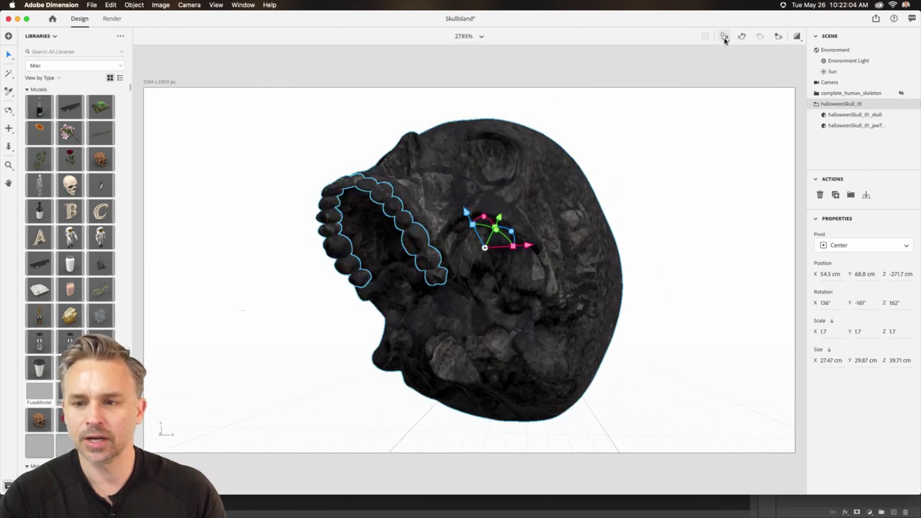
# Step: Rotate the skull upright to face forward, then minimize Dimension
pyautogui.moveTo(484, 219); pyautogui.dragTo(468, 224)
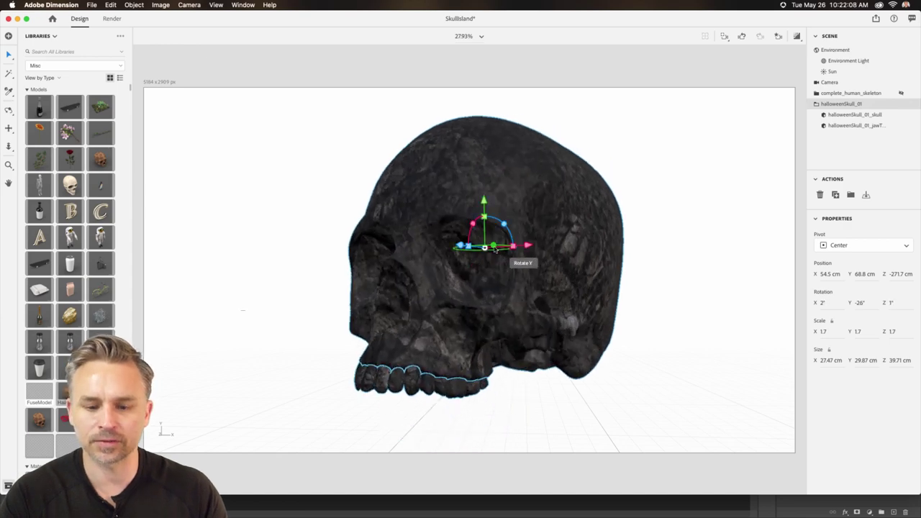
pyautogui.moveTo(518, 248); pyautogui.dragTo(497, 249)
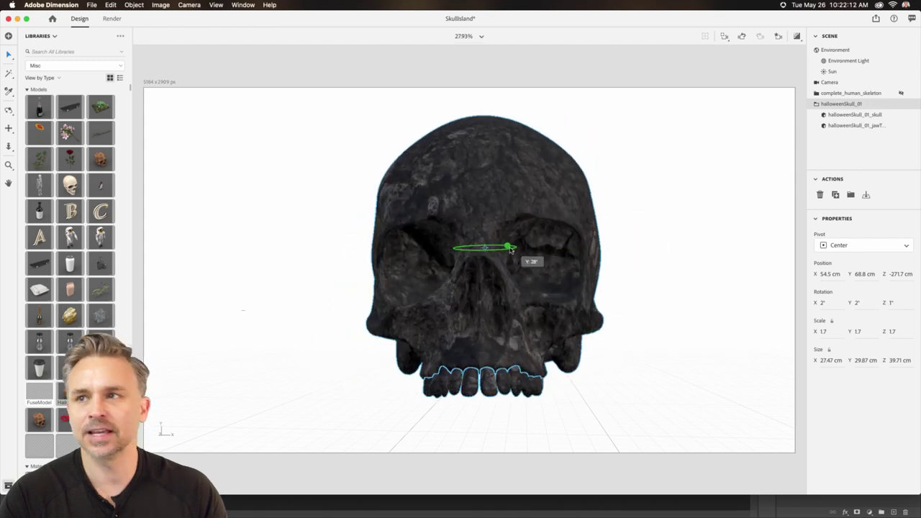
pyautogui.click(16, 19)
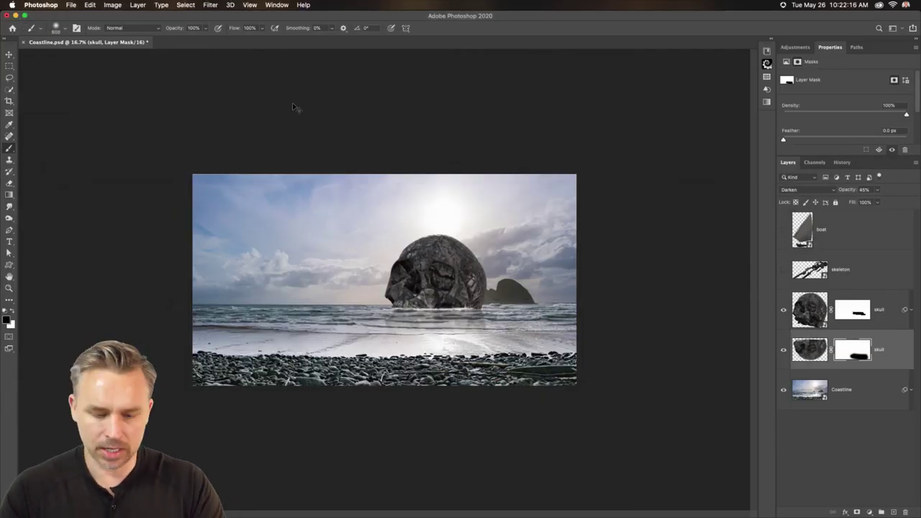
pyautogui.press('super+equal')
pyautogui.press('super+equal')
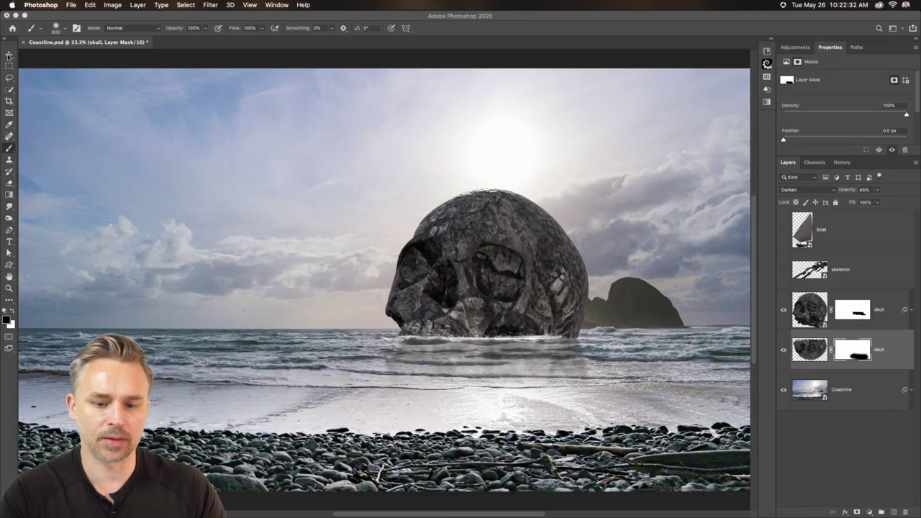
pyautogui.click(9, 55)
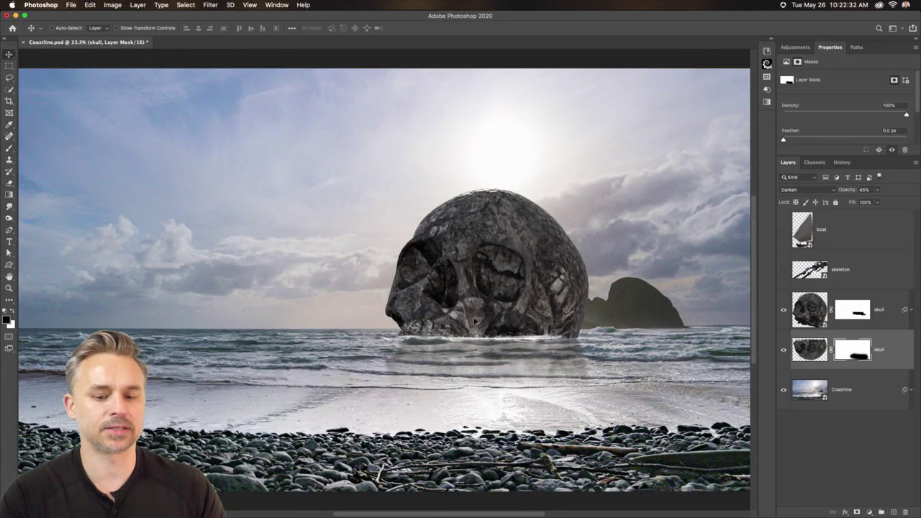
pyautogui.click(810, 350)
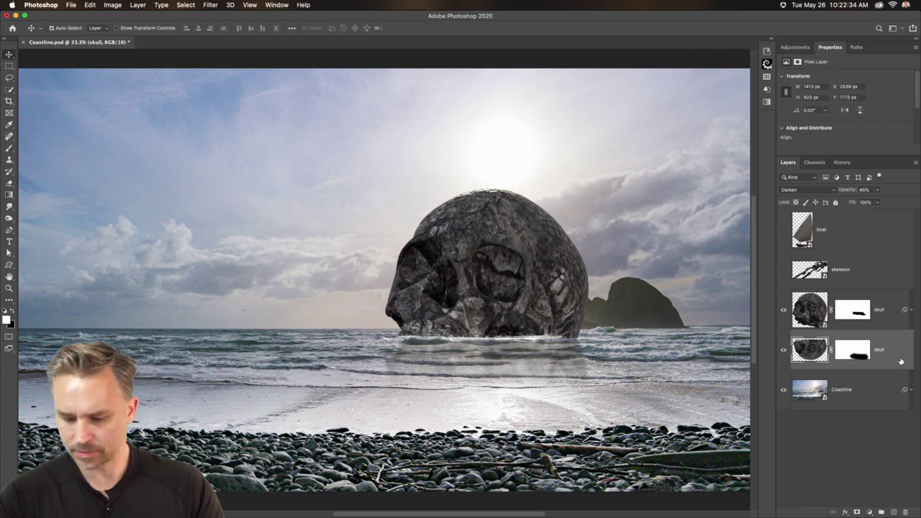
# Step: Duplicate the reflection layer, darken the copy with Hue/Saturation Lightness -25, and set it to Color Burn
pyautogui.press('super+j')
pyautogui.click(783, 390)
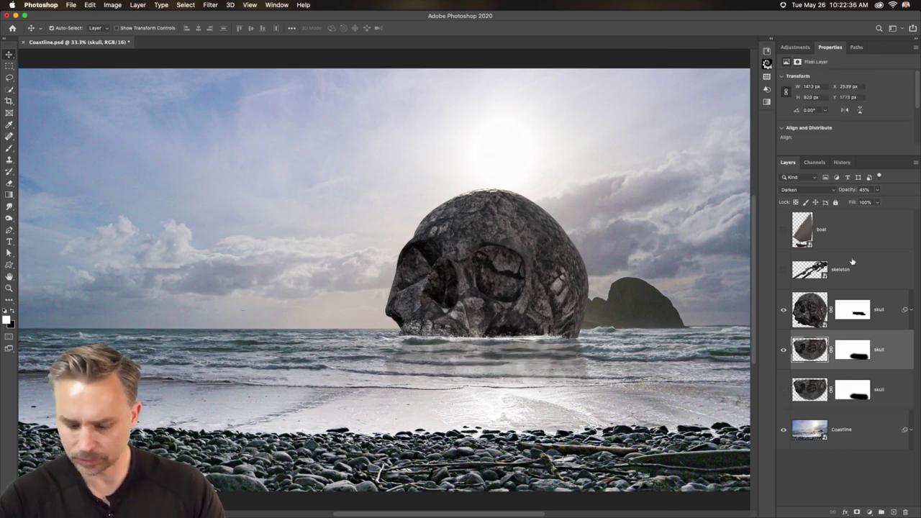
pyautogui.press('super+u')
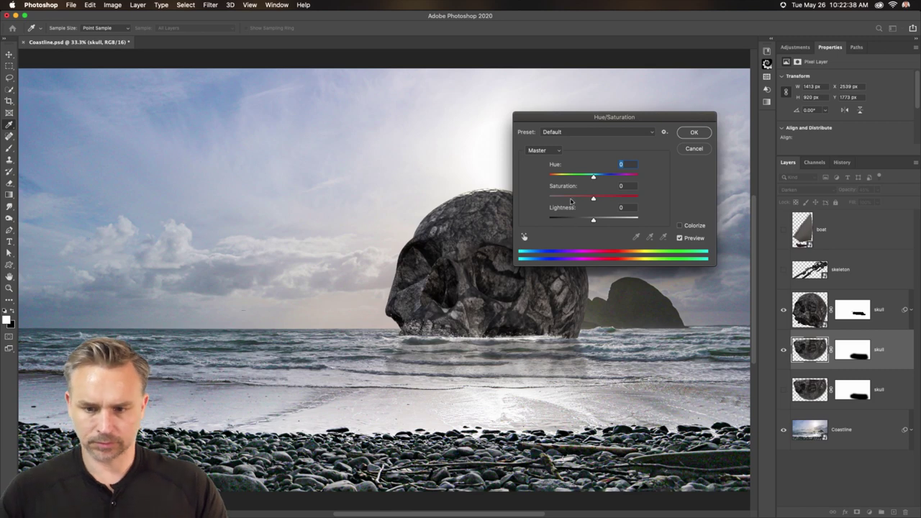
pyautogui.moveTo(593, 199); pyautogui.dragTo(579, 221)
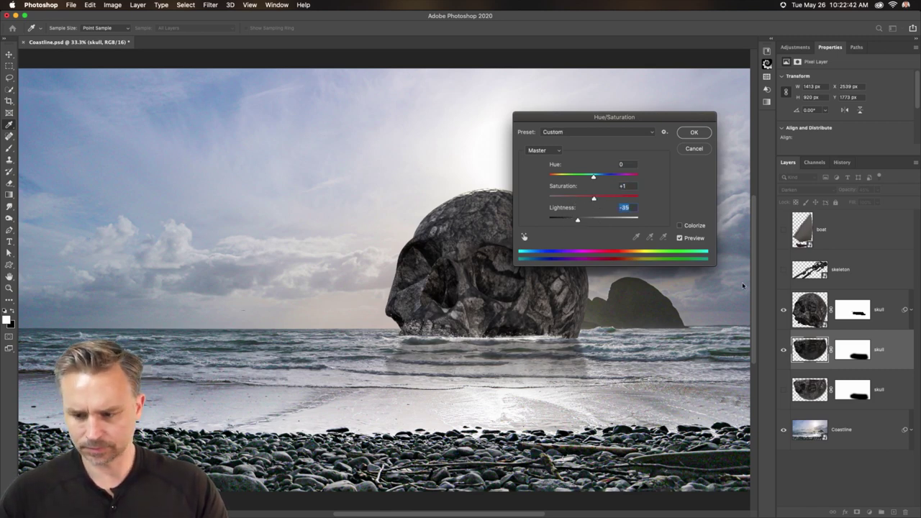
pyautogui.press('Return')
pyautogui.click(809, 189)
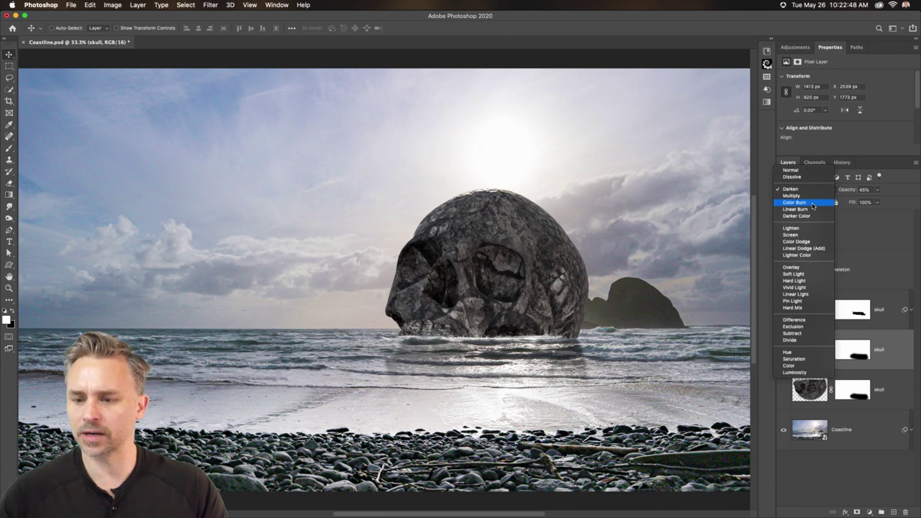
pyautogui.click(791, 188)
# Step: Set the lower reflection copy to Color Burn too, then toggle skull and reflection visibility to compare
pyautogui.click(784, 389)
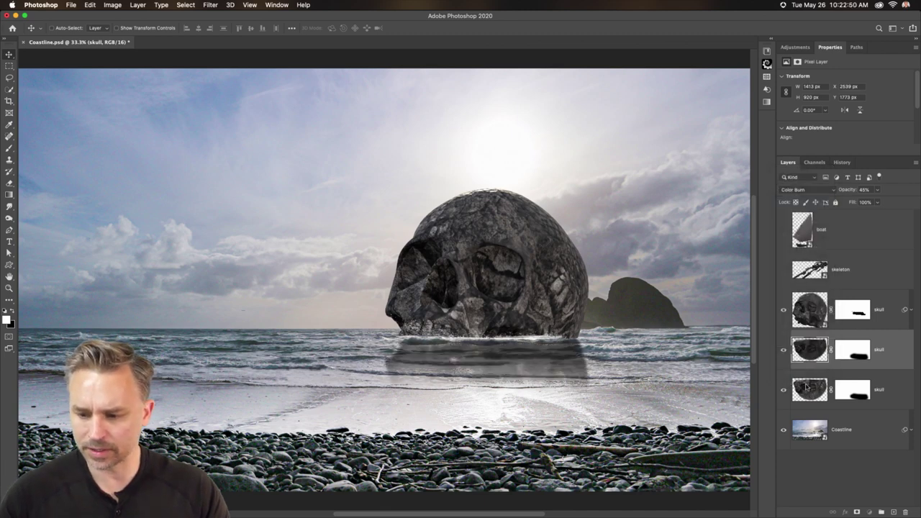
pyautogui.click(785, 350)
pyautogui.click(807, 189)
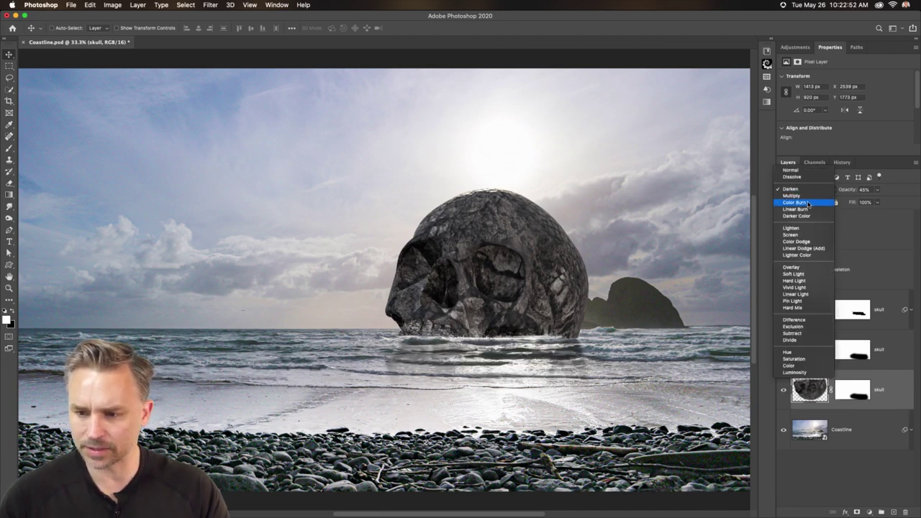
pyautogui.click(805, 202)
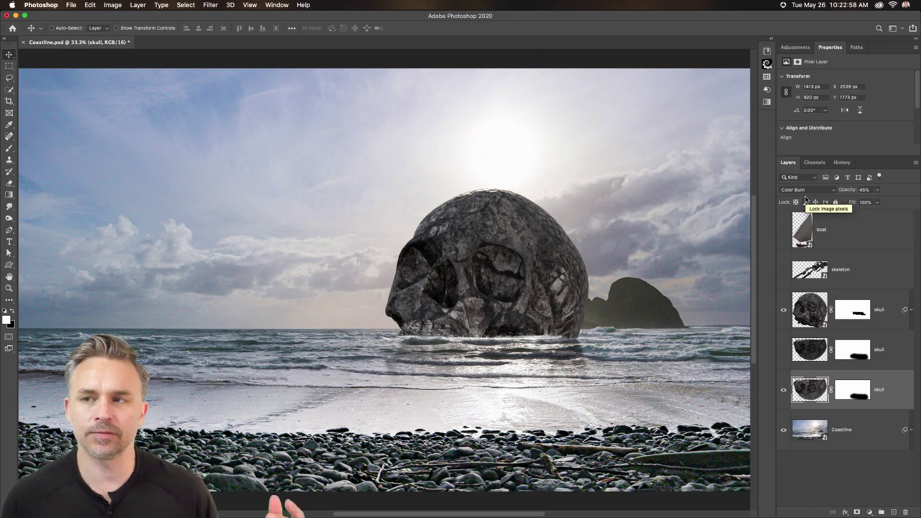
pyautogui.click(783, 310)
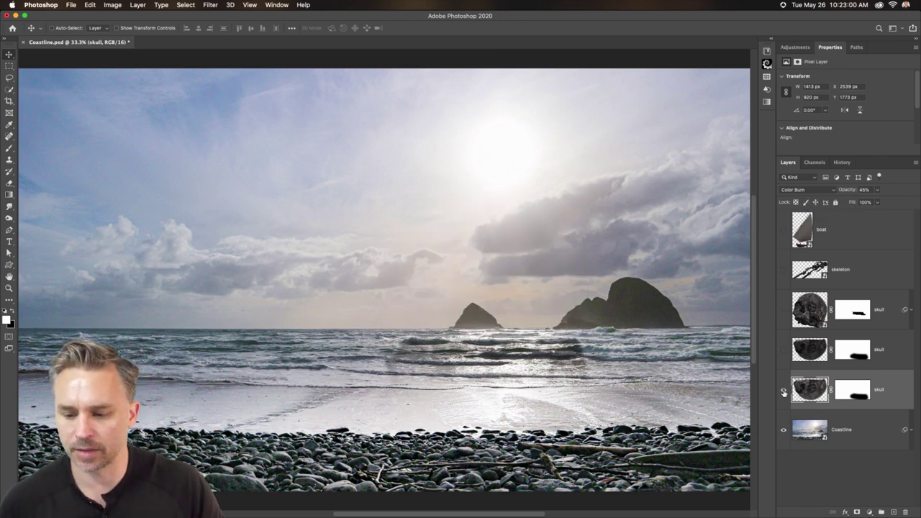
pyautogui.click(783, 389)
pyautogui.click(783, 390)
pyautogui.click(783, 312)
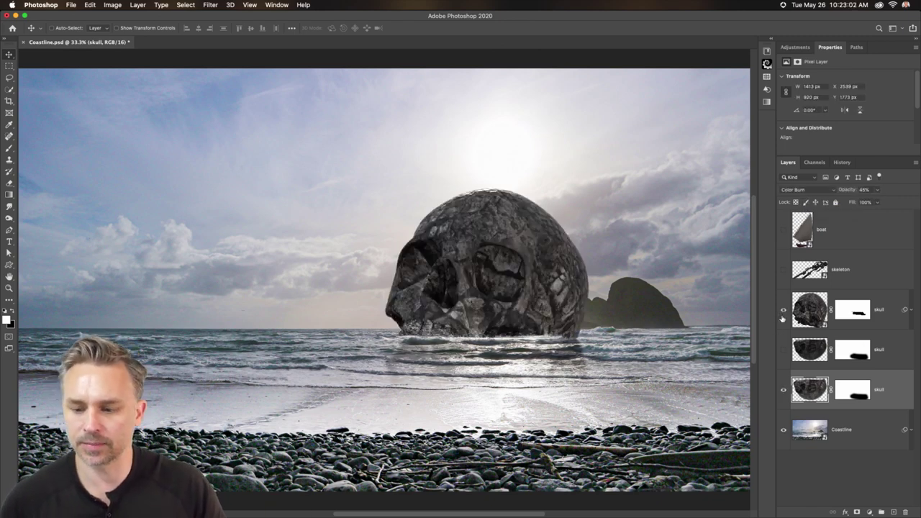
# Step: Quick-export the composite as Coastline.png to the Desktop, then minimize Photoshop
pyautogui.click(70, 6)
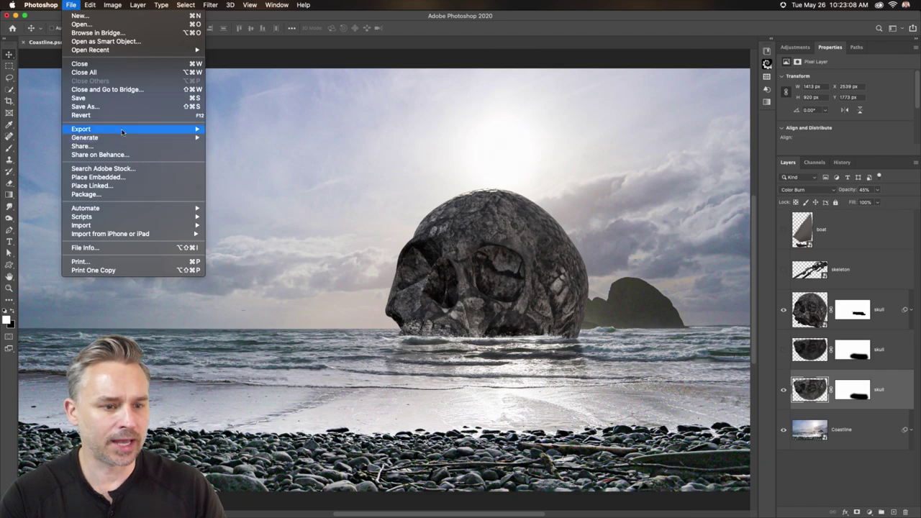
pyautogui.moveTo(124, 130)
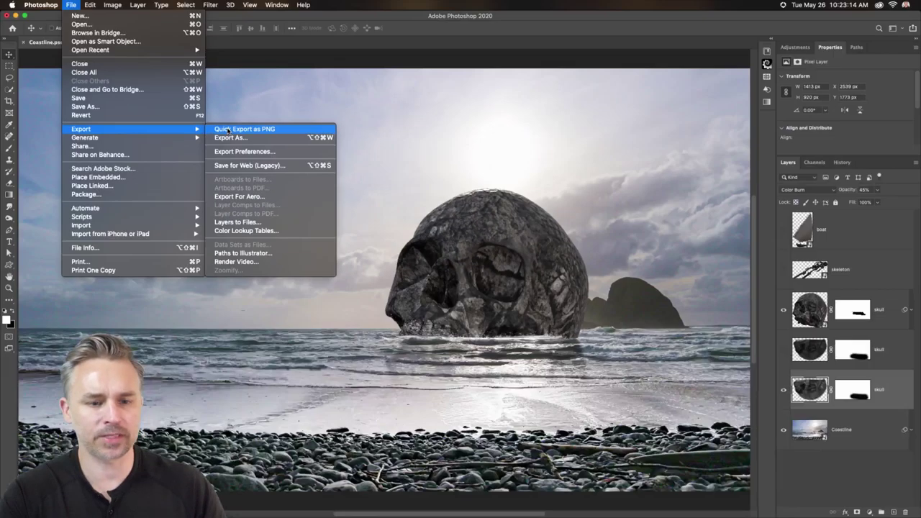
pyautogui.click(230, 129)
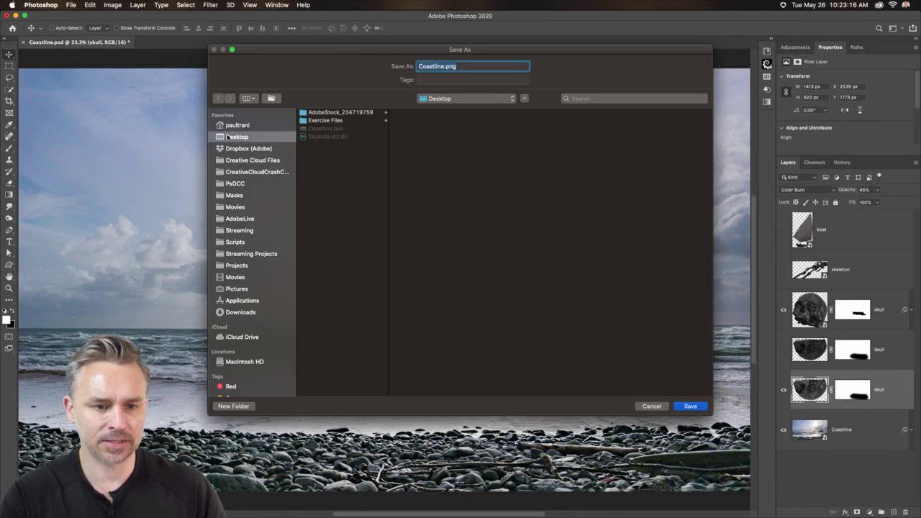
pyautogui.click(682, 407)
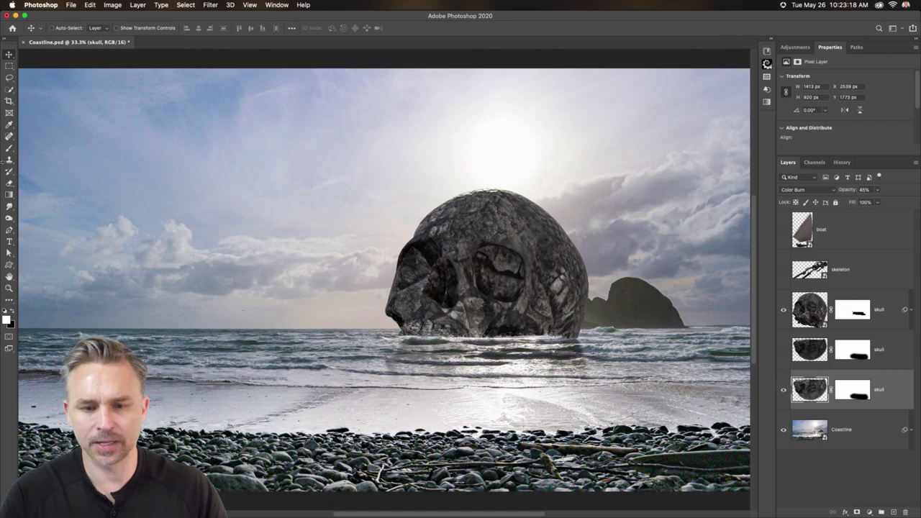
pyautogui.click(16, 15)
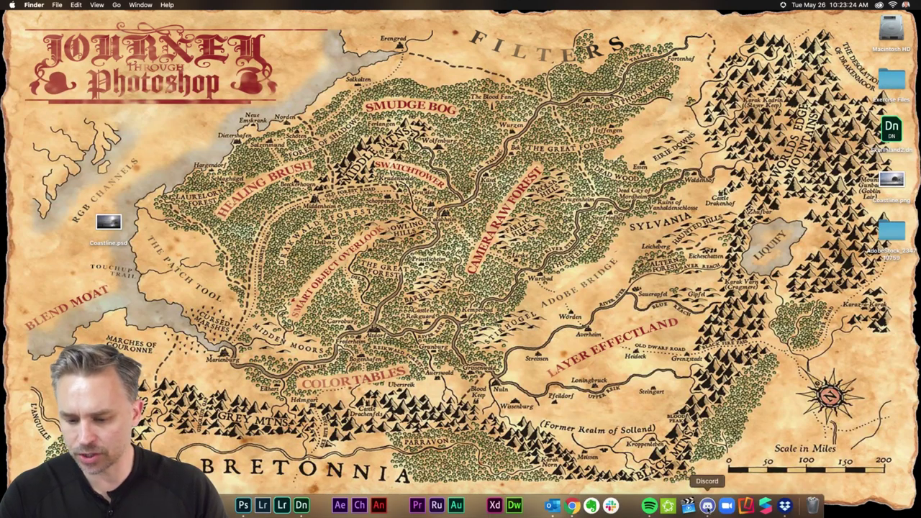
# Step: Drop Coastline.png into Discord's #current-challenge, and after the 8 MB rejection return to Photoshop
pyautogui.click(708, 504)
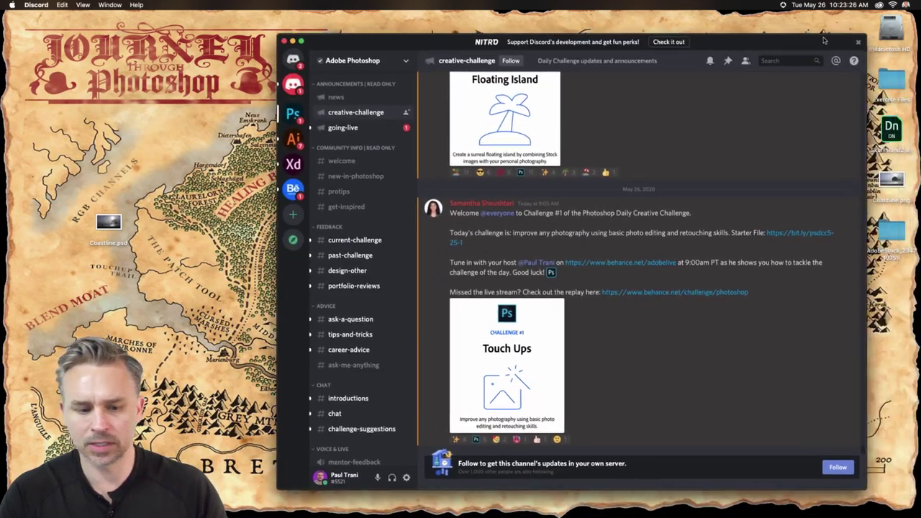
pyautogui.click(353, 243)
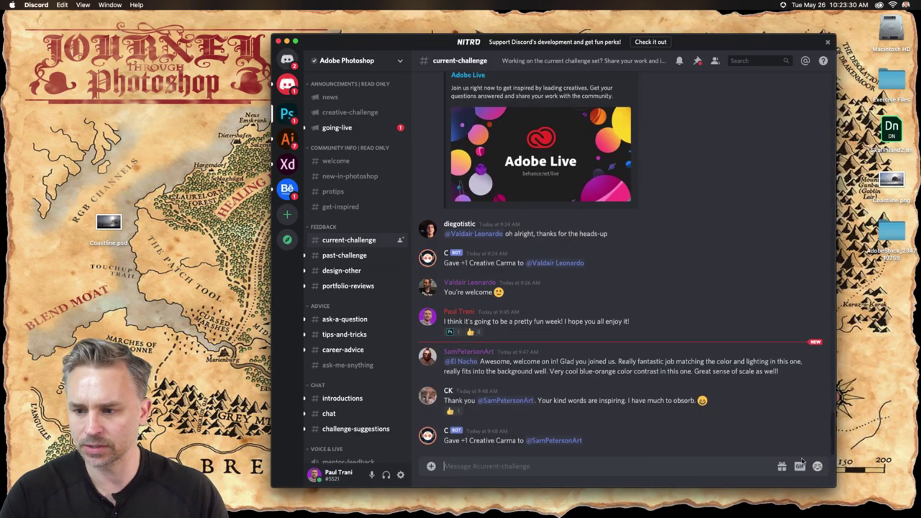
pyautogui.moveTo(892, 181); pyautogui.dragTo(473, 422)
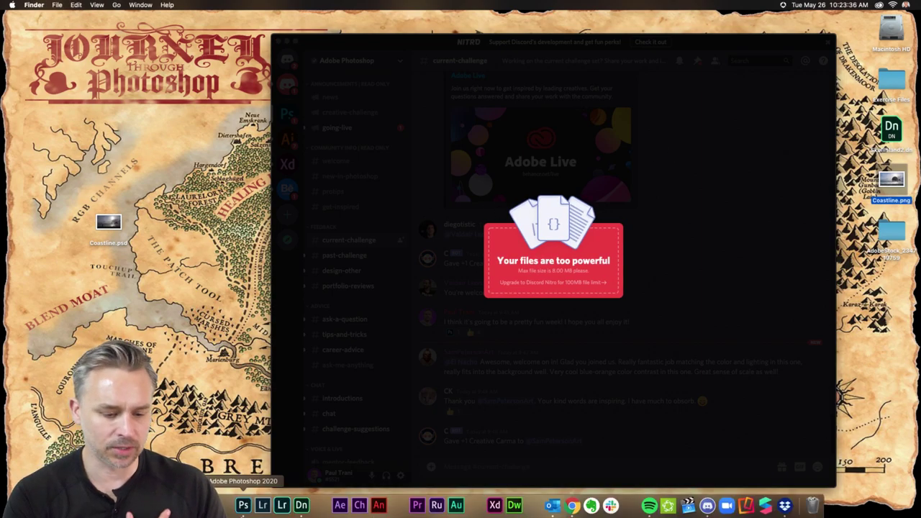
pyautogui.click(243, 505)
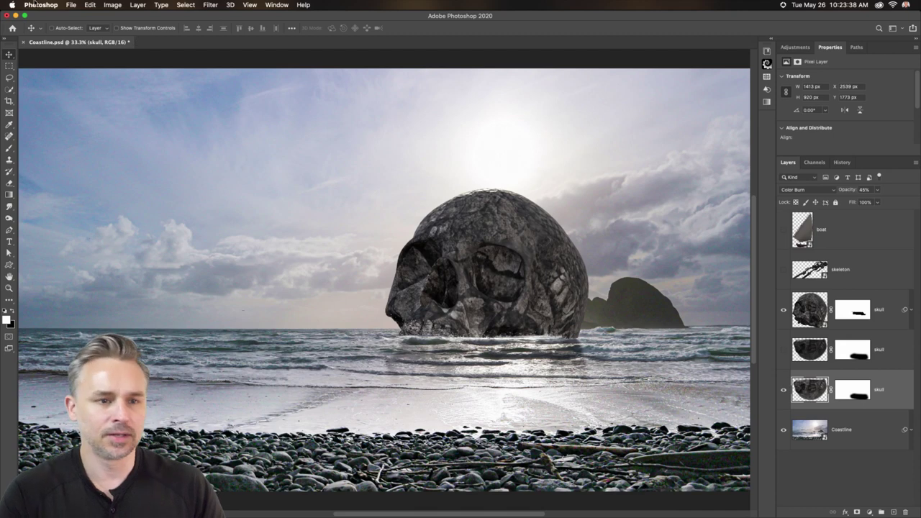
# Step: Use Save for Web (Legacy) to save a 1000 px wide Coastline.jpg to the Desktop
pyautogui.click(72, 5)
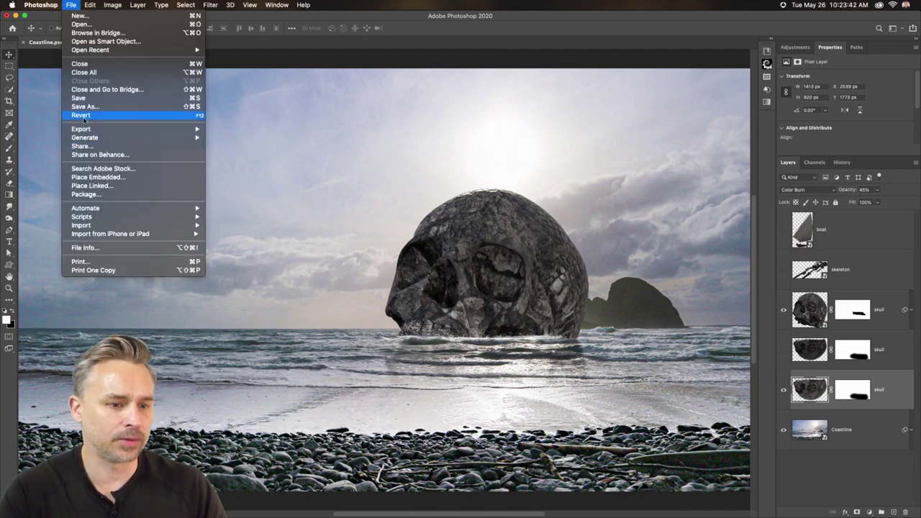
pyautogui.moveTo(85, 138)
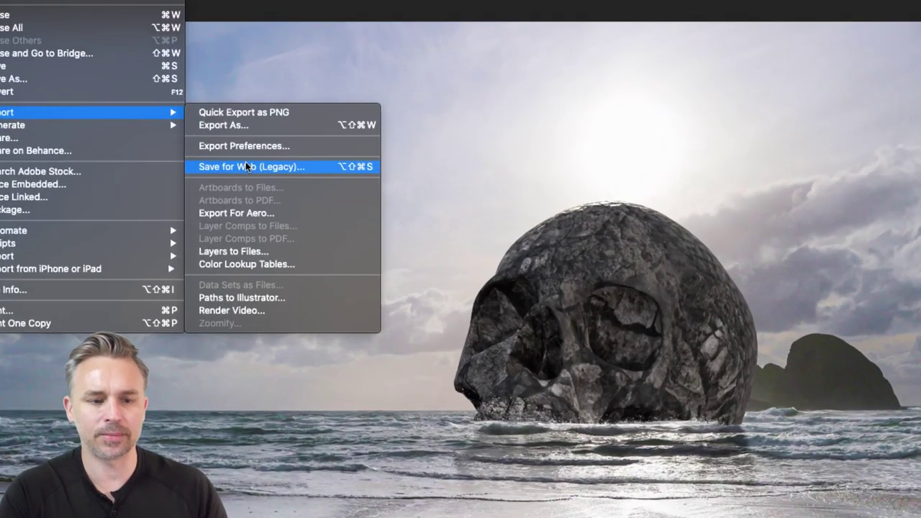
pyautogui.click(246, 166)
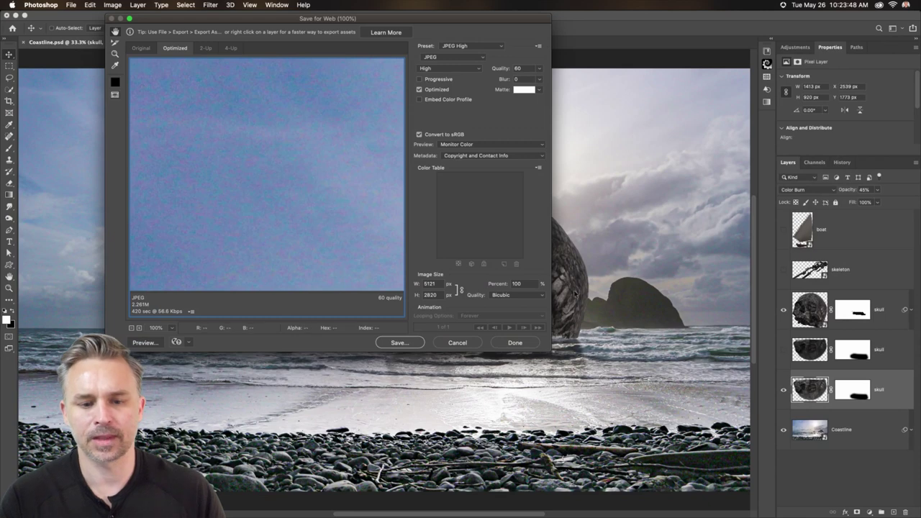
pyautogui.moveTo(548, 348); pyautogui.dragTo(825, 472)
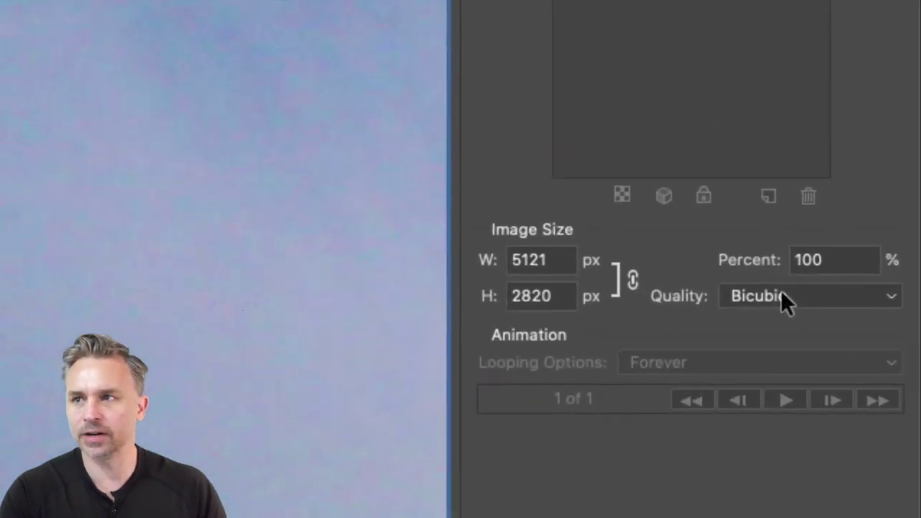
pyautogui.doubleClick(530, 261)
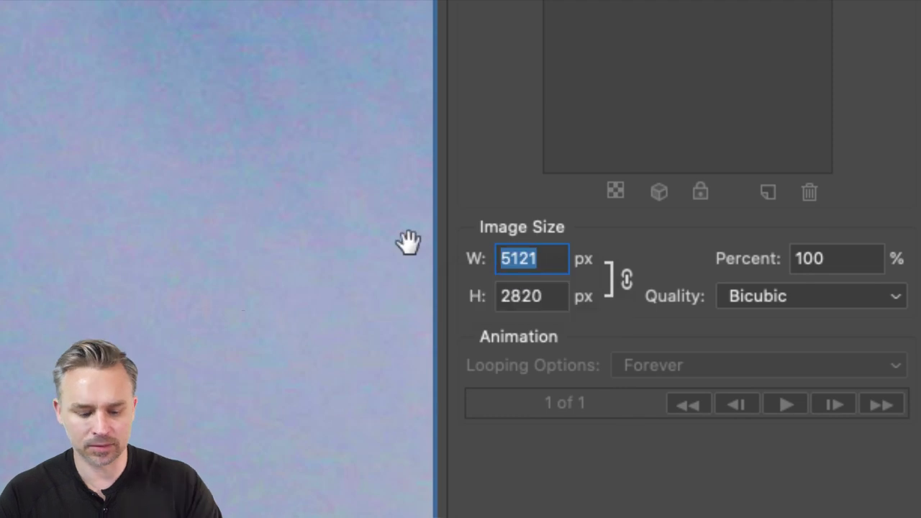
pyautogui.write('1000')
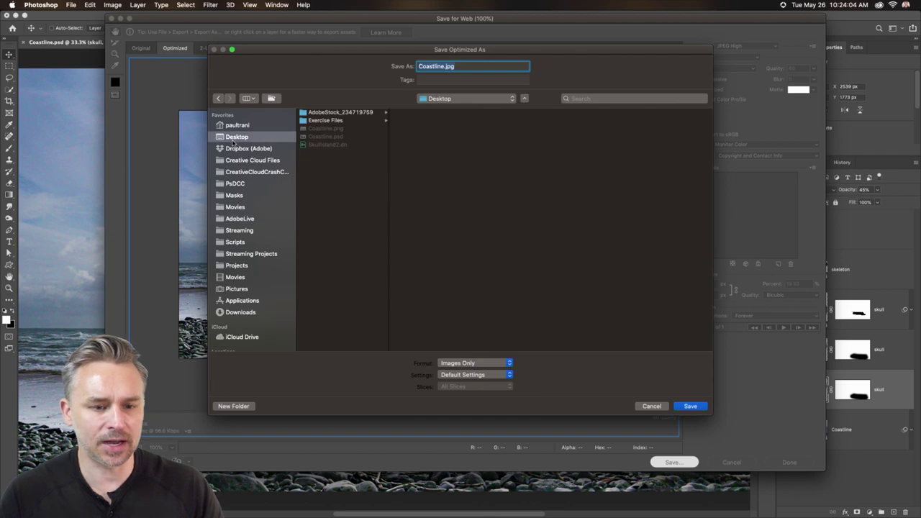
pyautogui.click(690, 406)
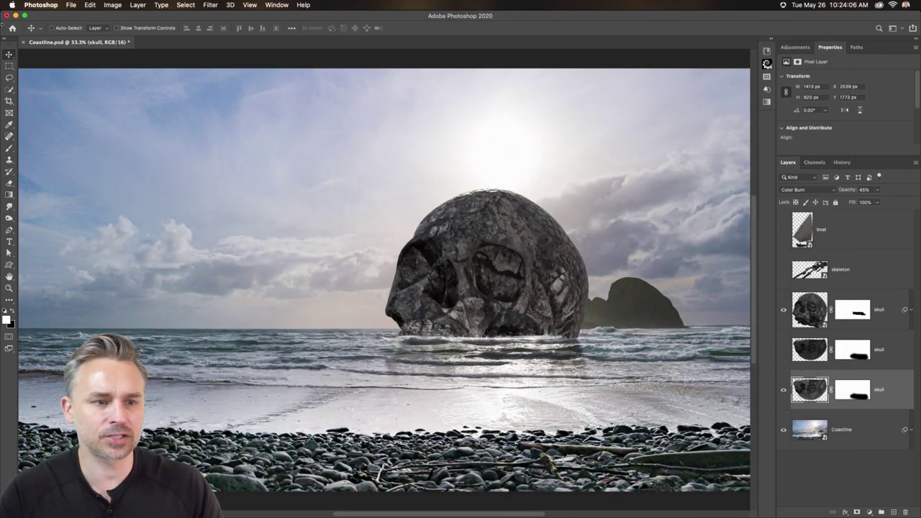
# Step: Dismiss the file-size warning and post Coastline.jpg with the comment "Here's the final from day 1. Hope you like it!"
pyautogui.click(14, 14)
pyautogui.click(494, 199)
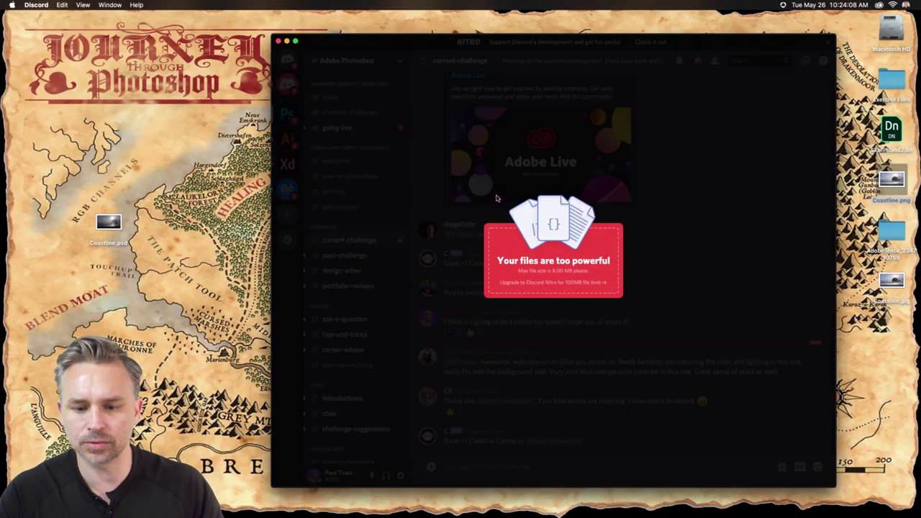
pyautogui.click(655, 187)
pyautogui.moveTo(892, 281); pyautogui.dragTo(584, 376)
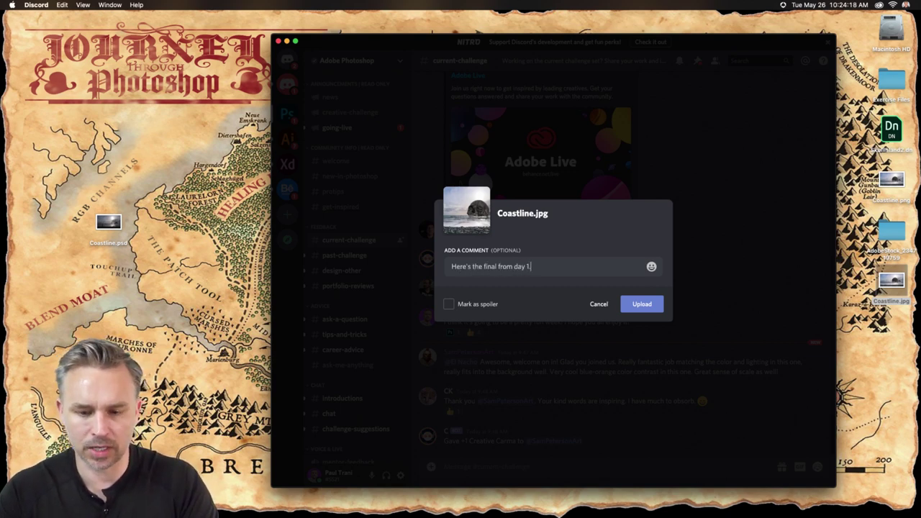
pyautogui.write('Hope you ')
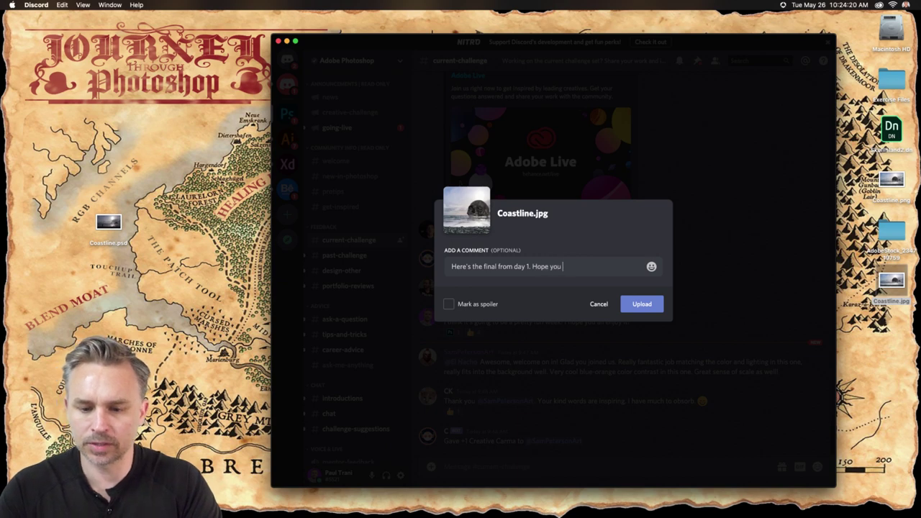
pyautogui.write('like it!')
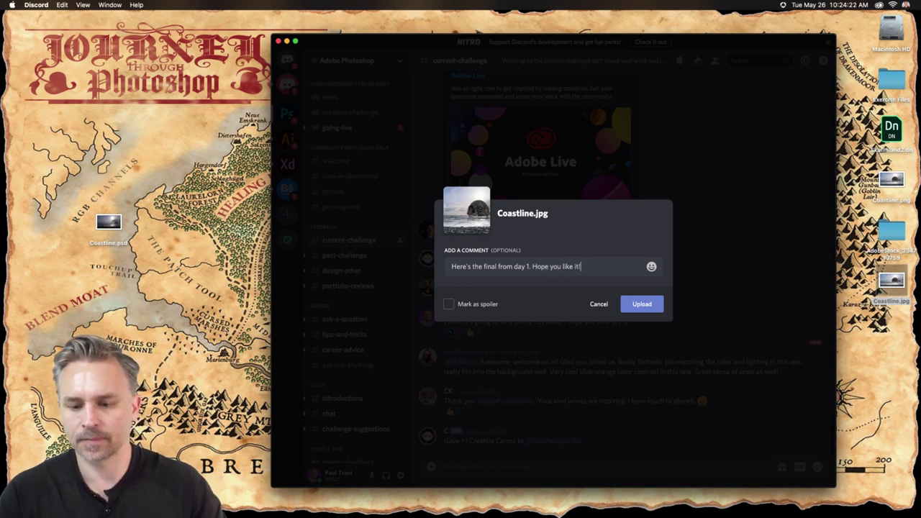
pyautogui.click(653, 305)
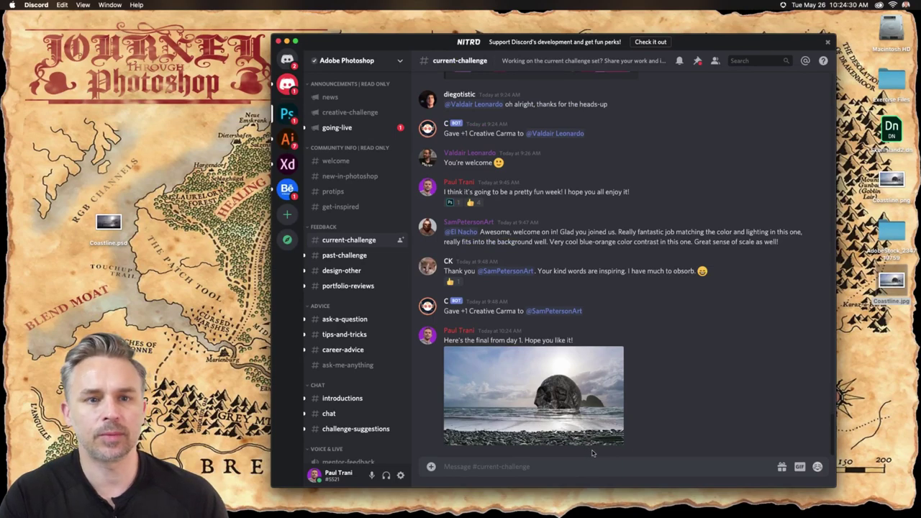
pyautogui.moveTo(593, 517)
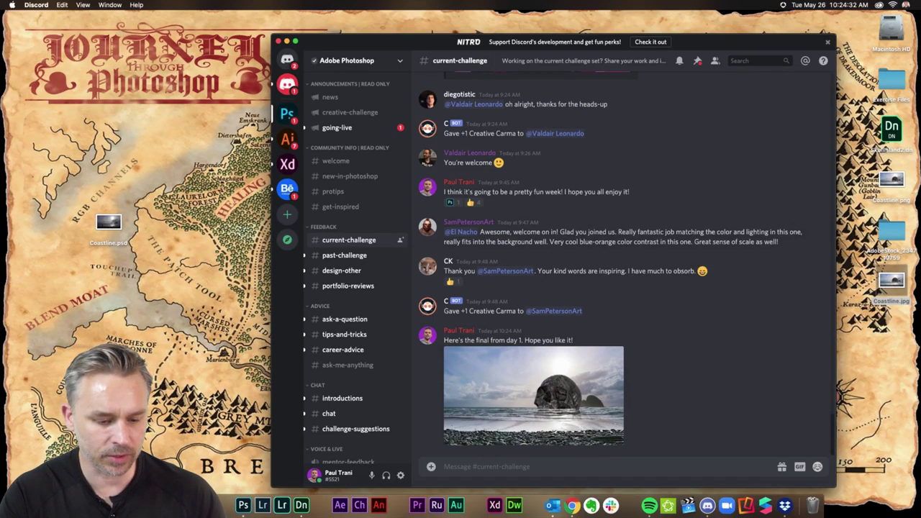
# Step: Open CoastlineFinal.psd from Creative Cloud Files > PsDCC, inspect its layer masks, then switch back to Coastline.psd
pyautogui.click(224, 506)
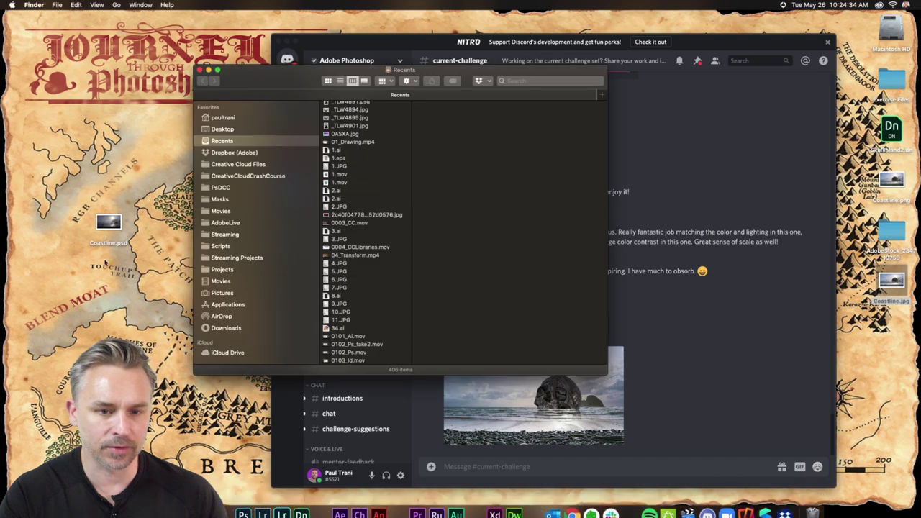
pyautogui.click(209, 167)
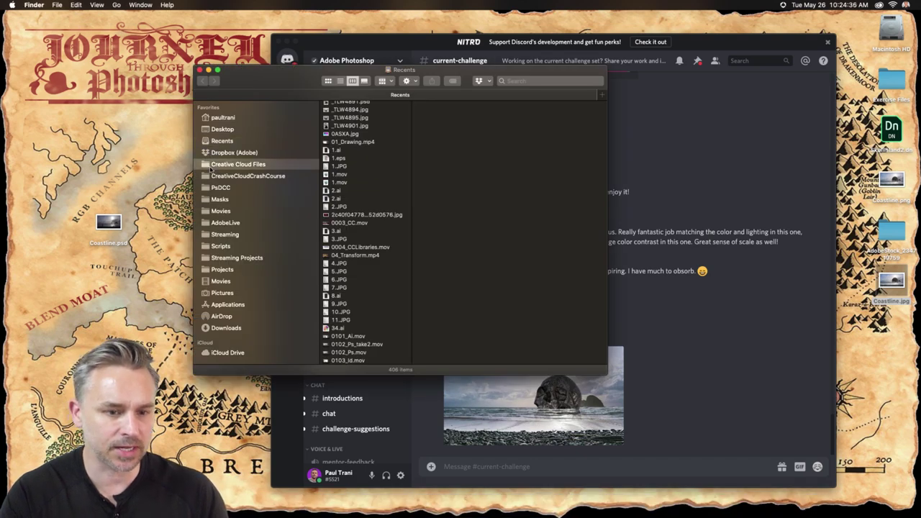
pyautogui.click(216, 187)
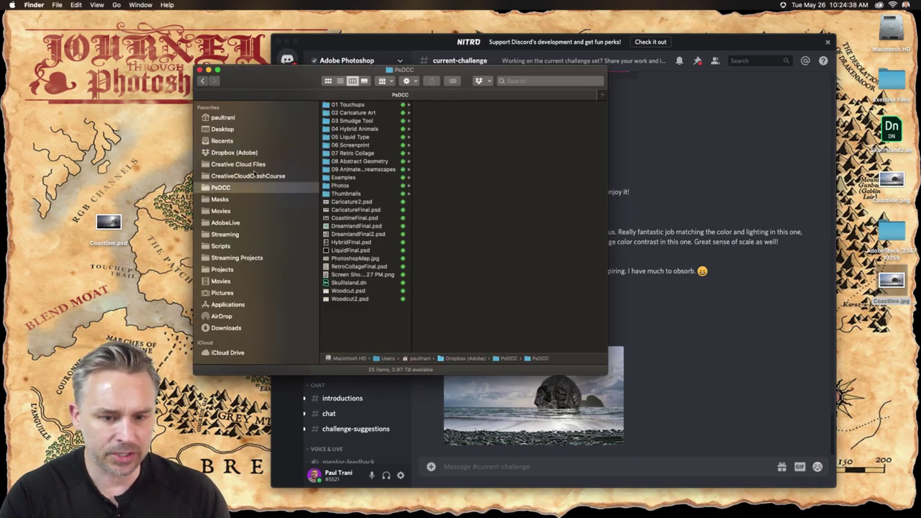
pyautogui.doubleClick(328, 220)
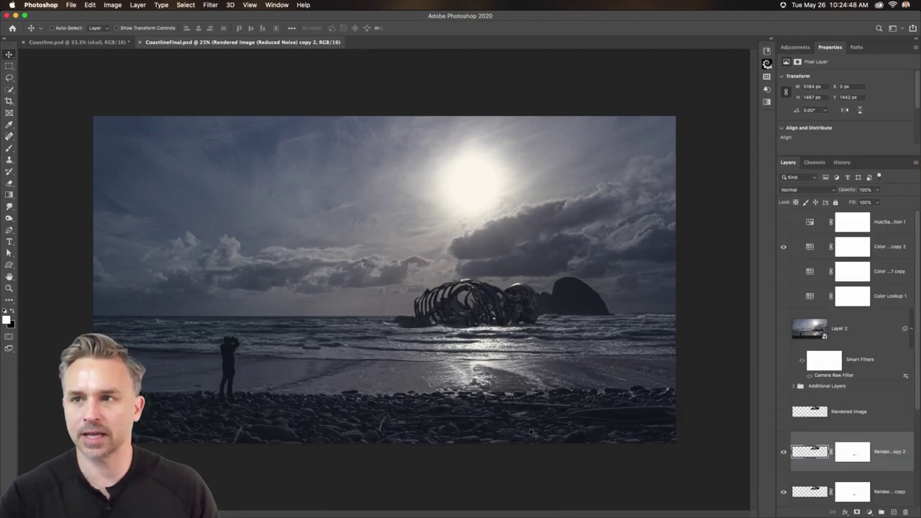
pyautogui.press('super+plus')
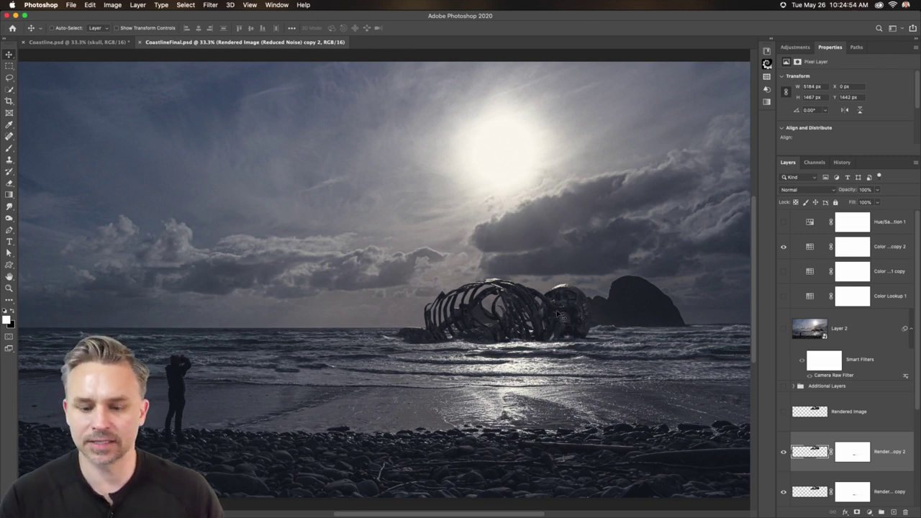
pyautogui.click(874, 244)
pyautogui.click(49, 45)
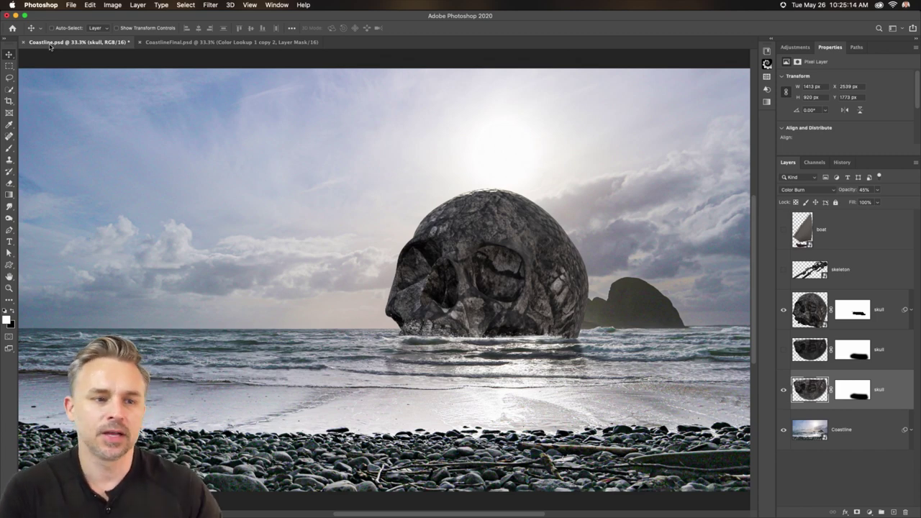
# Step: Minimize Photoshop, close the leftover Finder window, and bring Discord's #current-challenge back to the front
pyautogui.click(15, 15)
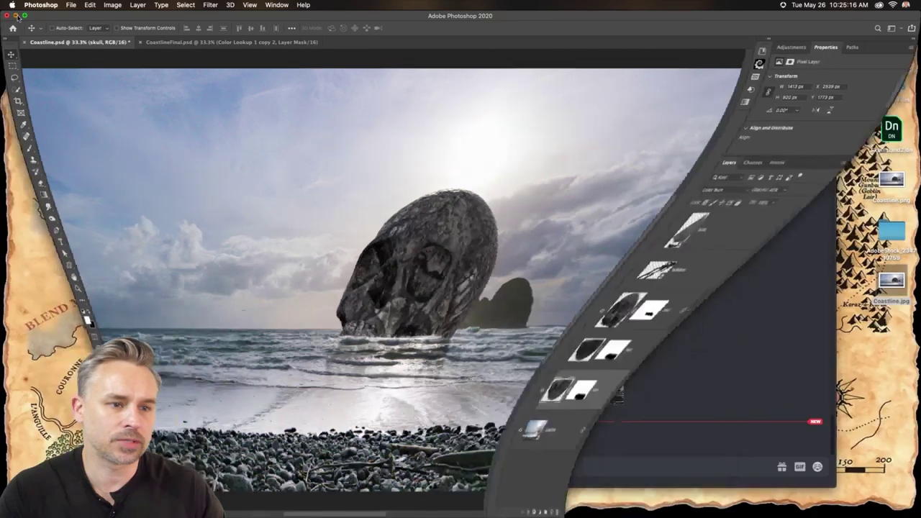
pyautogui.moveTo(207, 66); pyautogui.dragTo(313, 126)
pyautogui.click(307, 126)
pyautogui.click(533, 288)
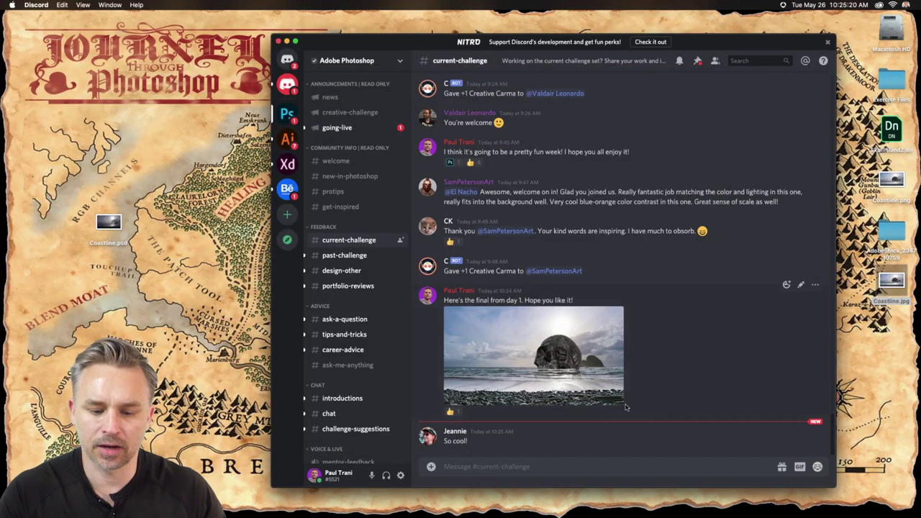